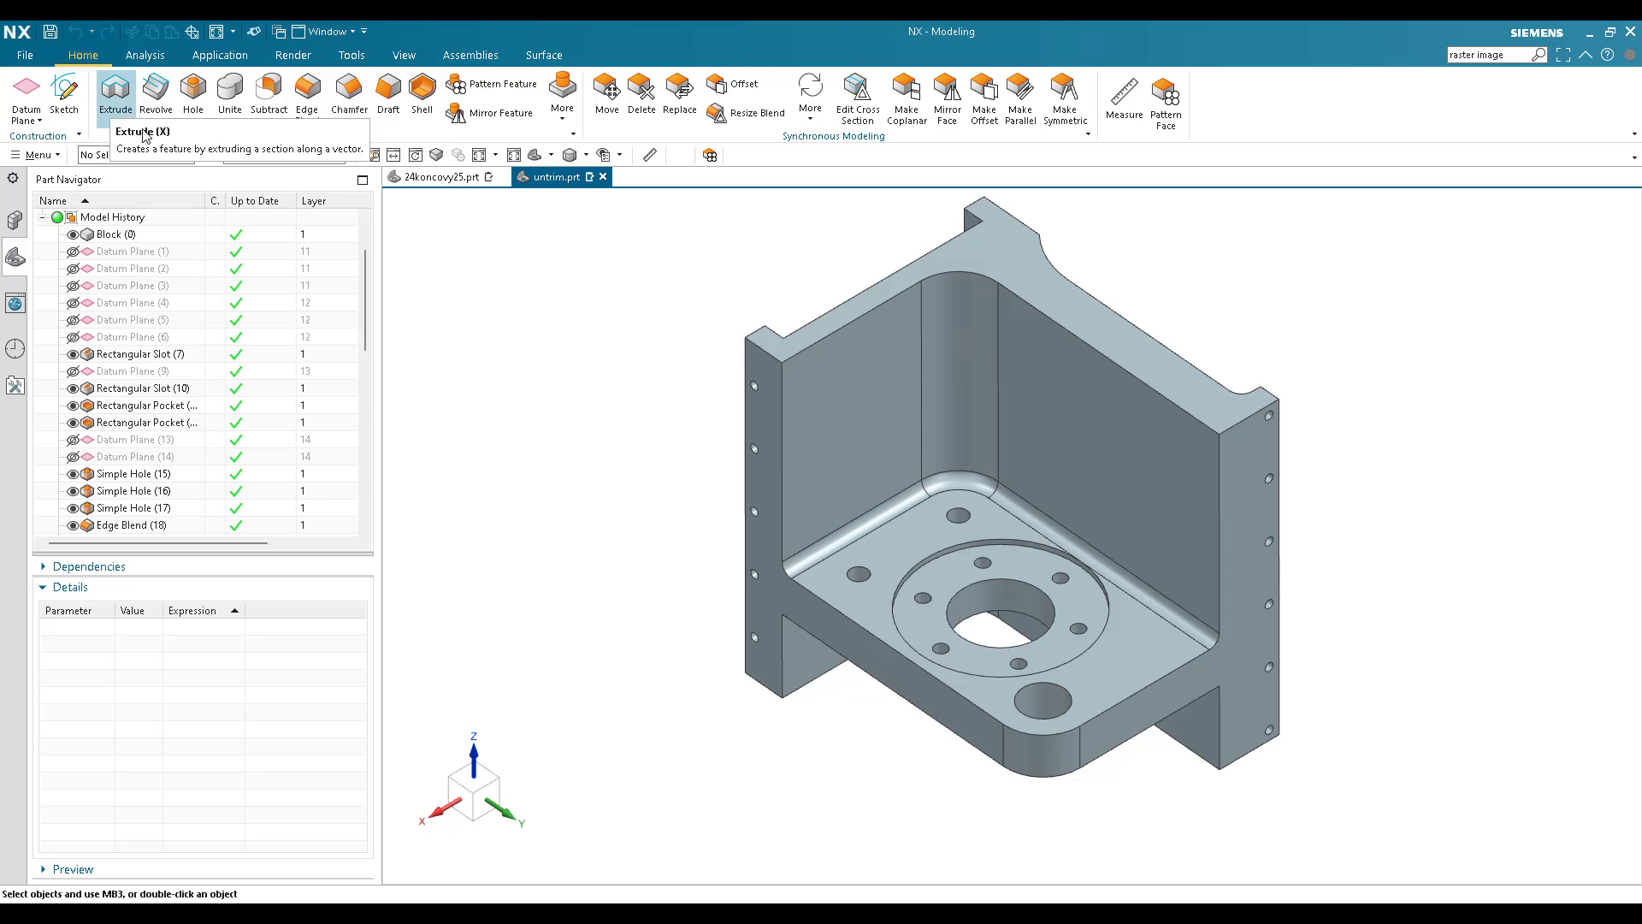
Create a sketch on the bracket's inner wall face and finish it without drawing any curves
left_click(67, 96)
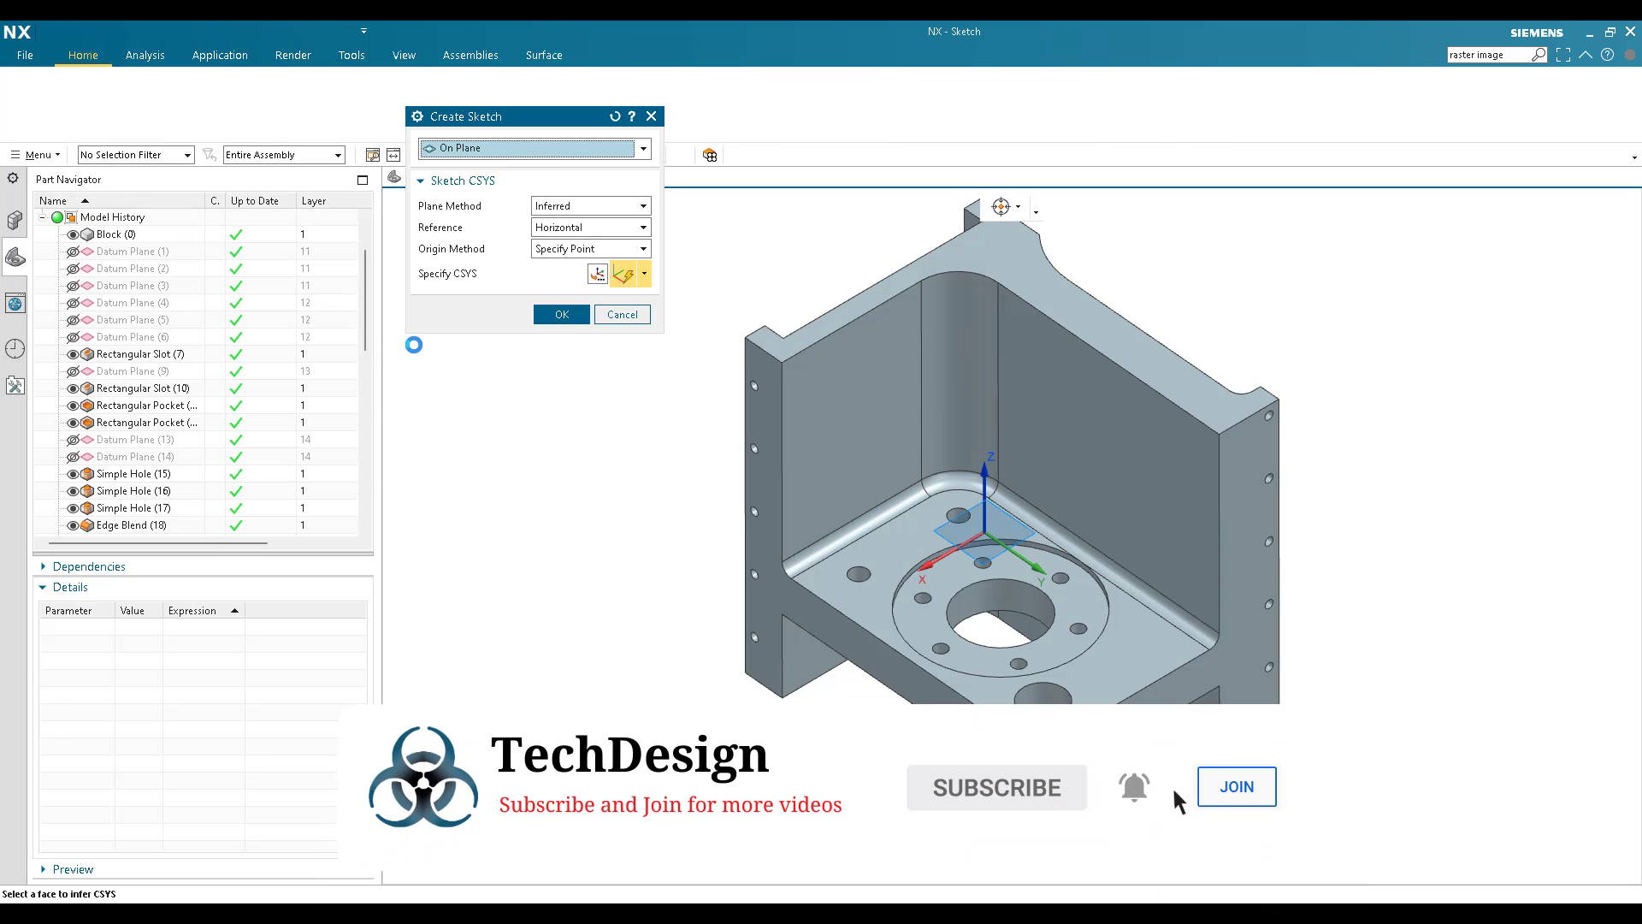
left_click(822, 427)
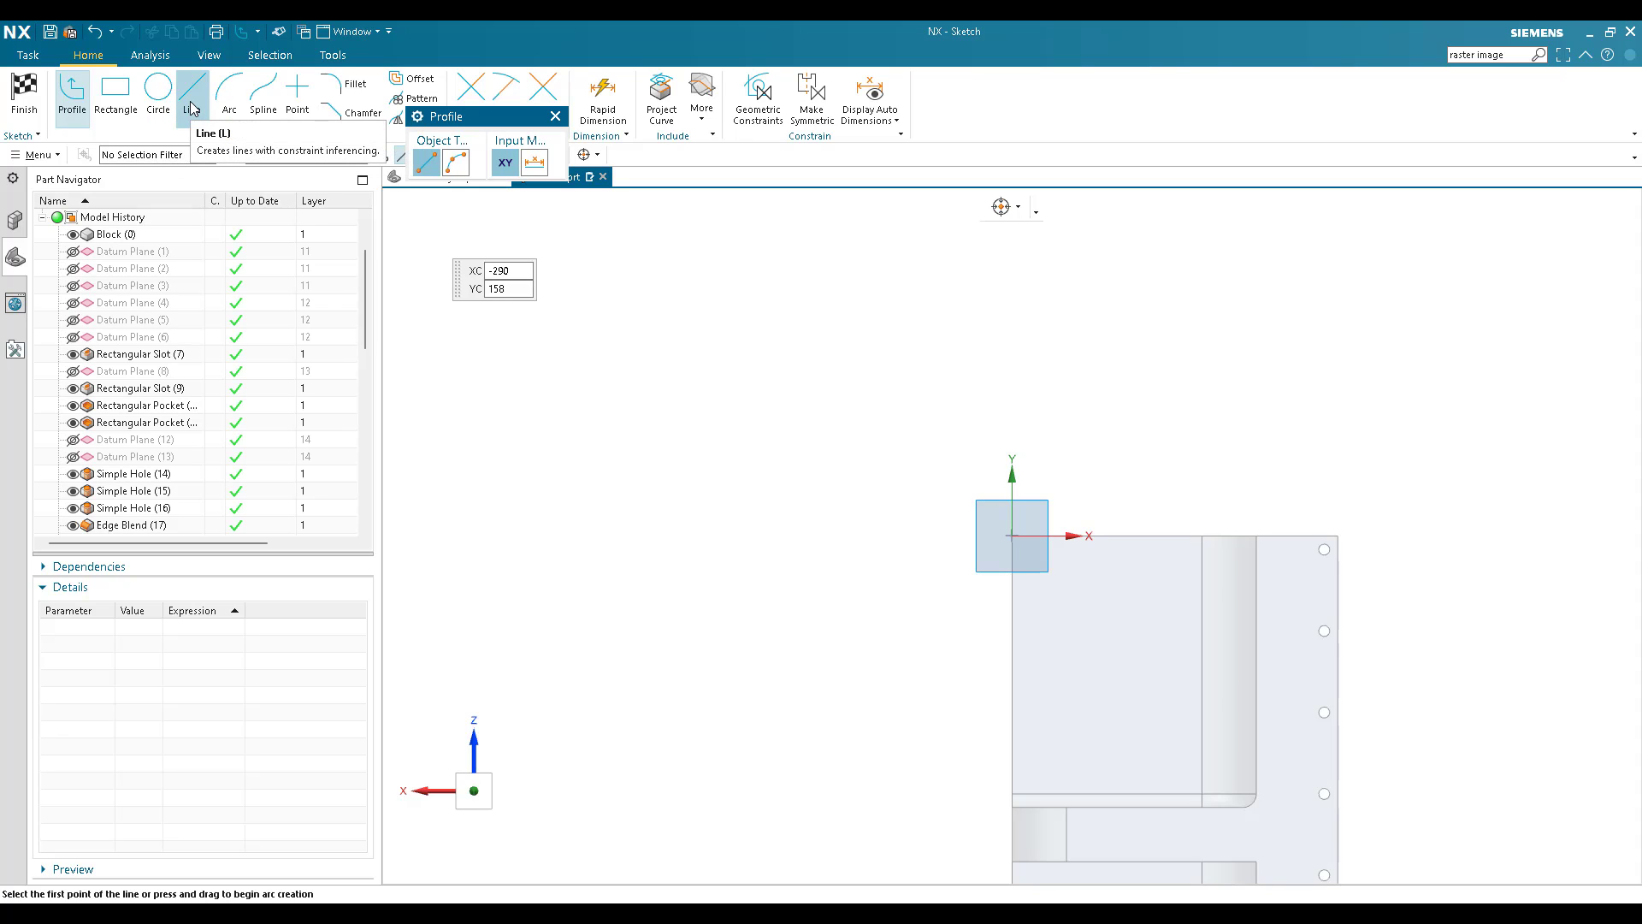
left_click(556, 116)
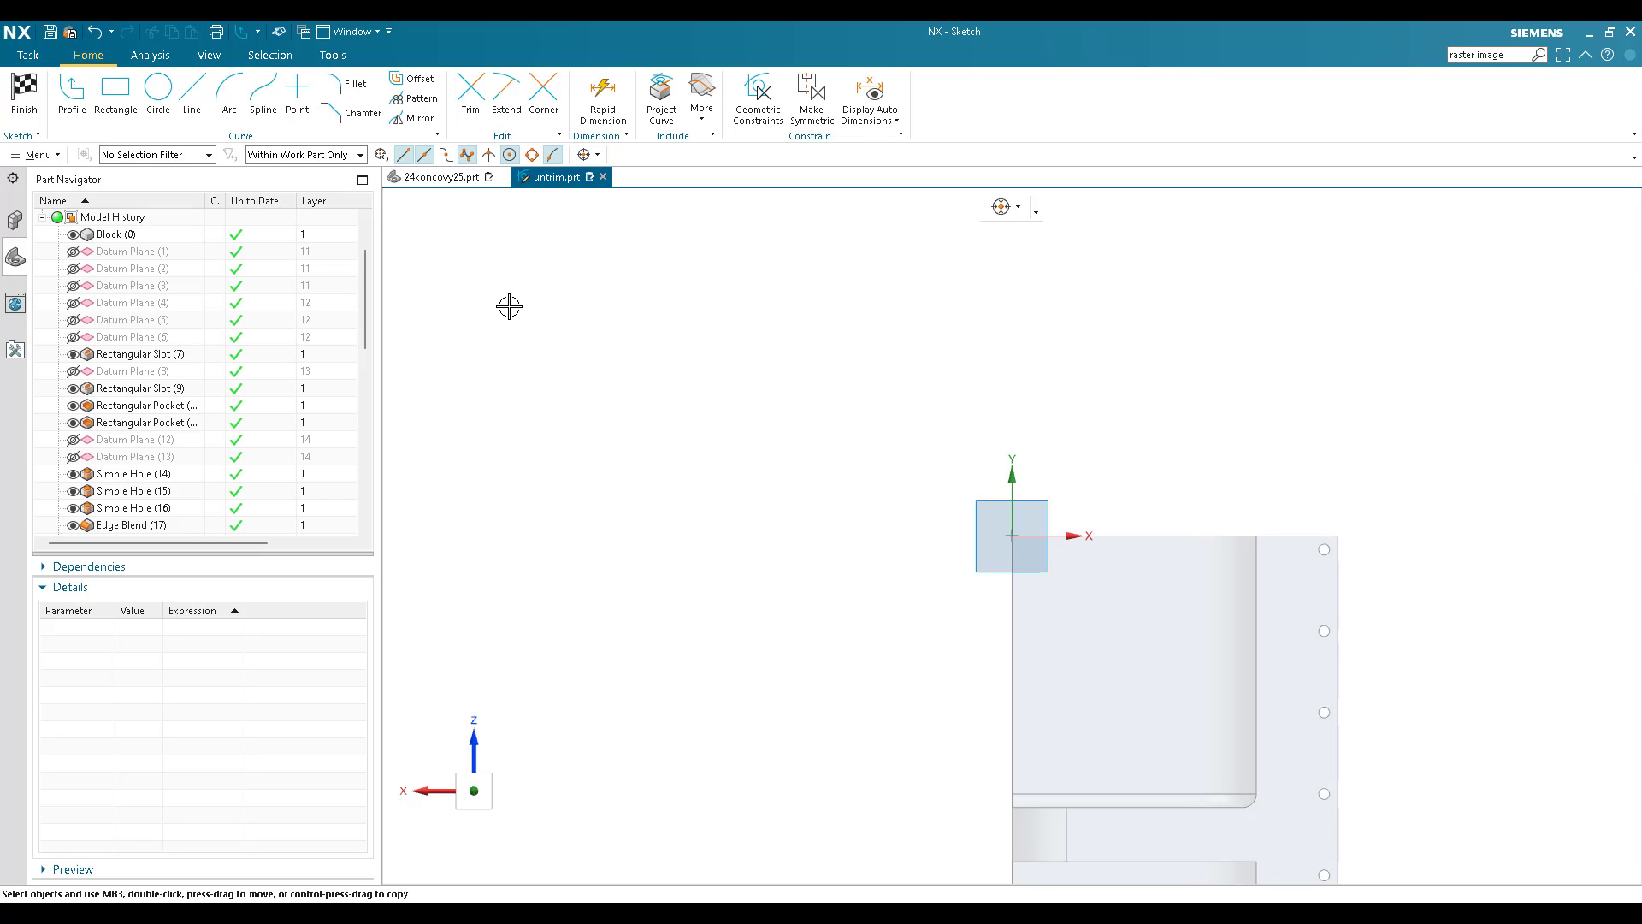
left_click(561, 378)
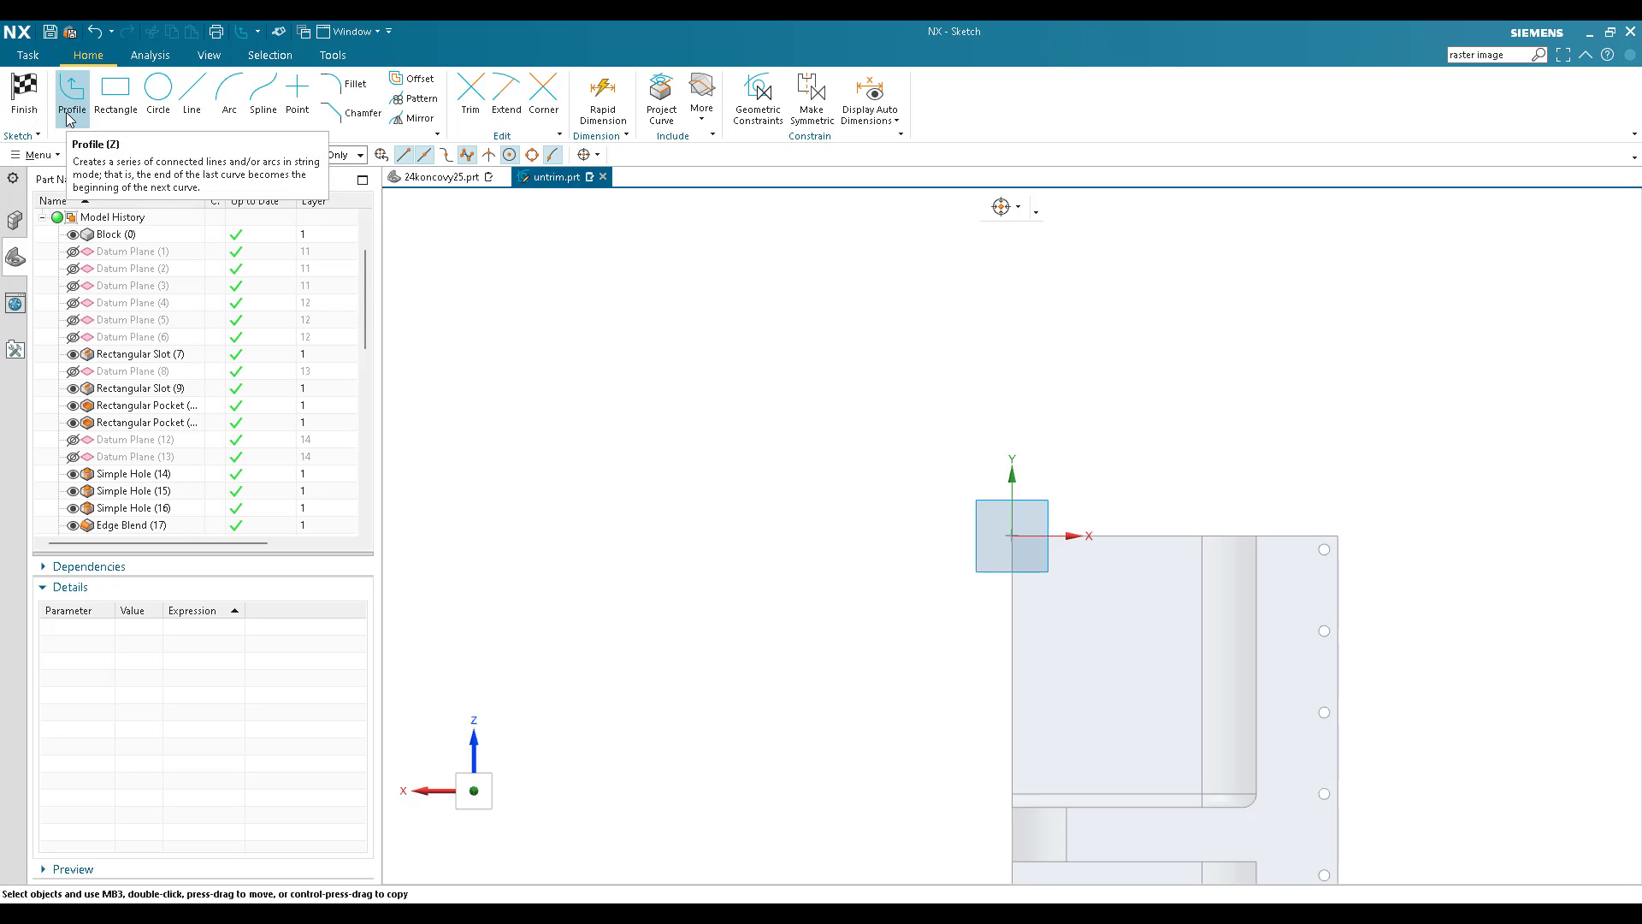
left_click(24, 96)
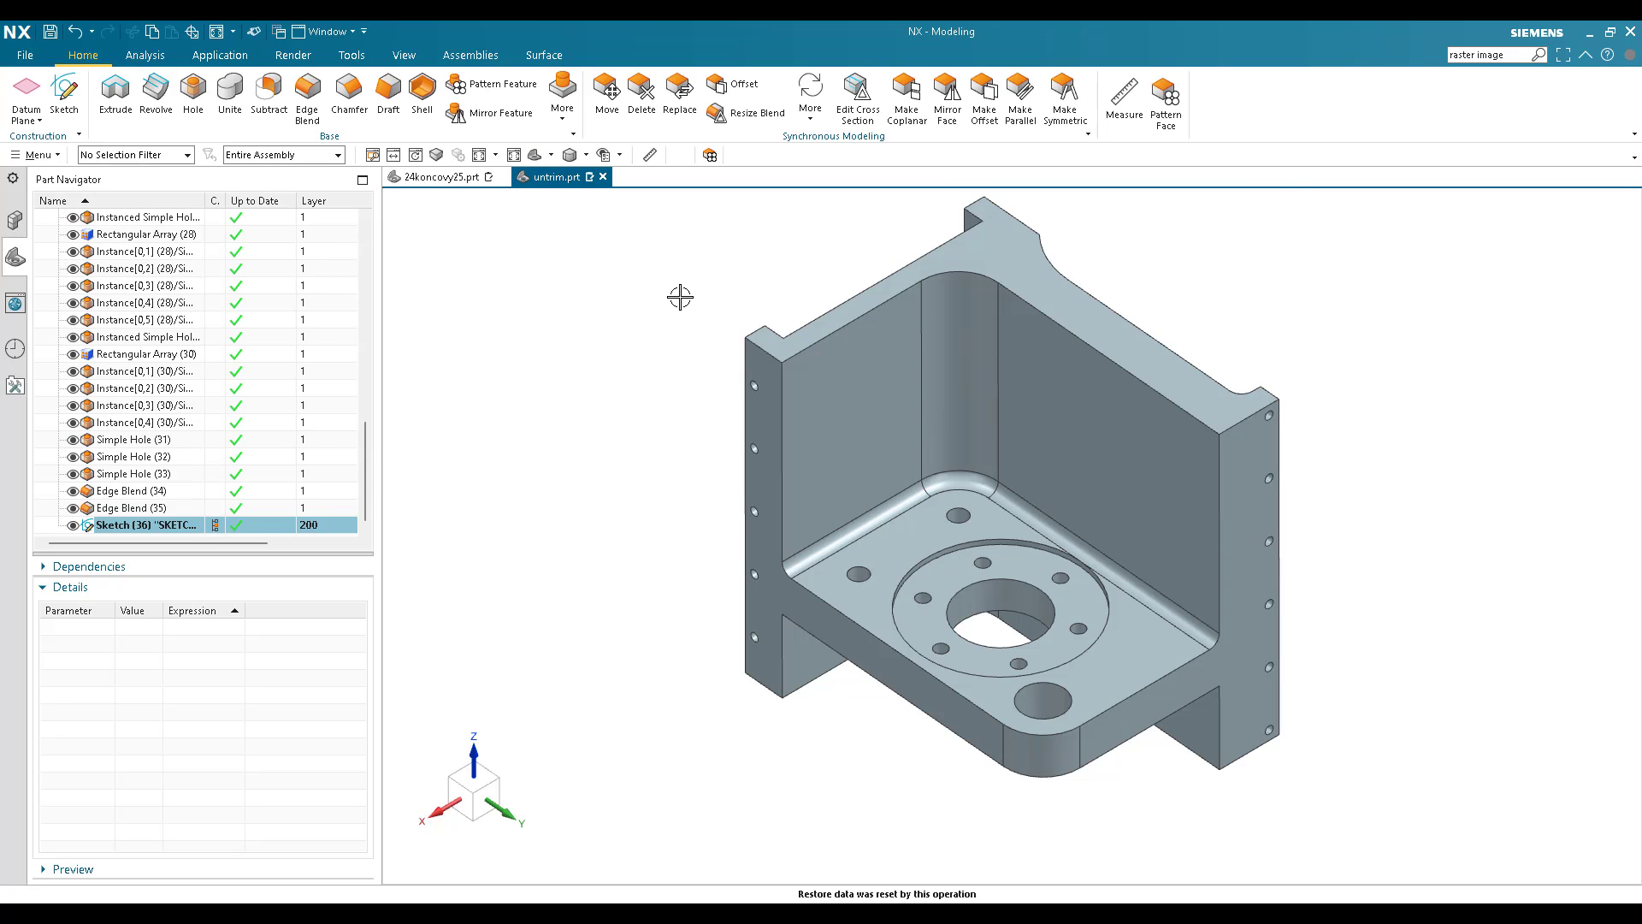
Open the keyboard shortcut customization from the interface customization settings
right_click(1282, 115)
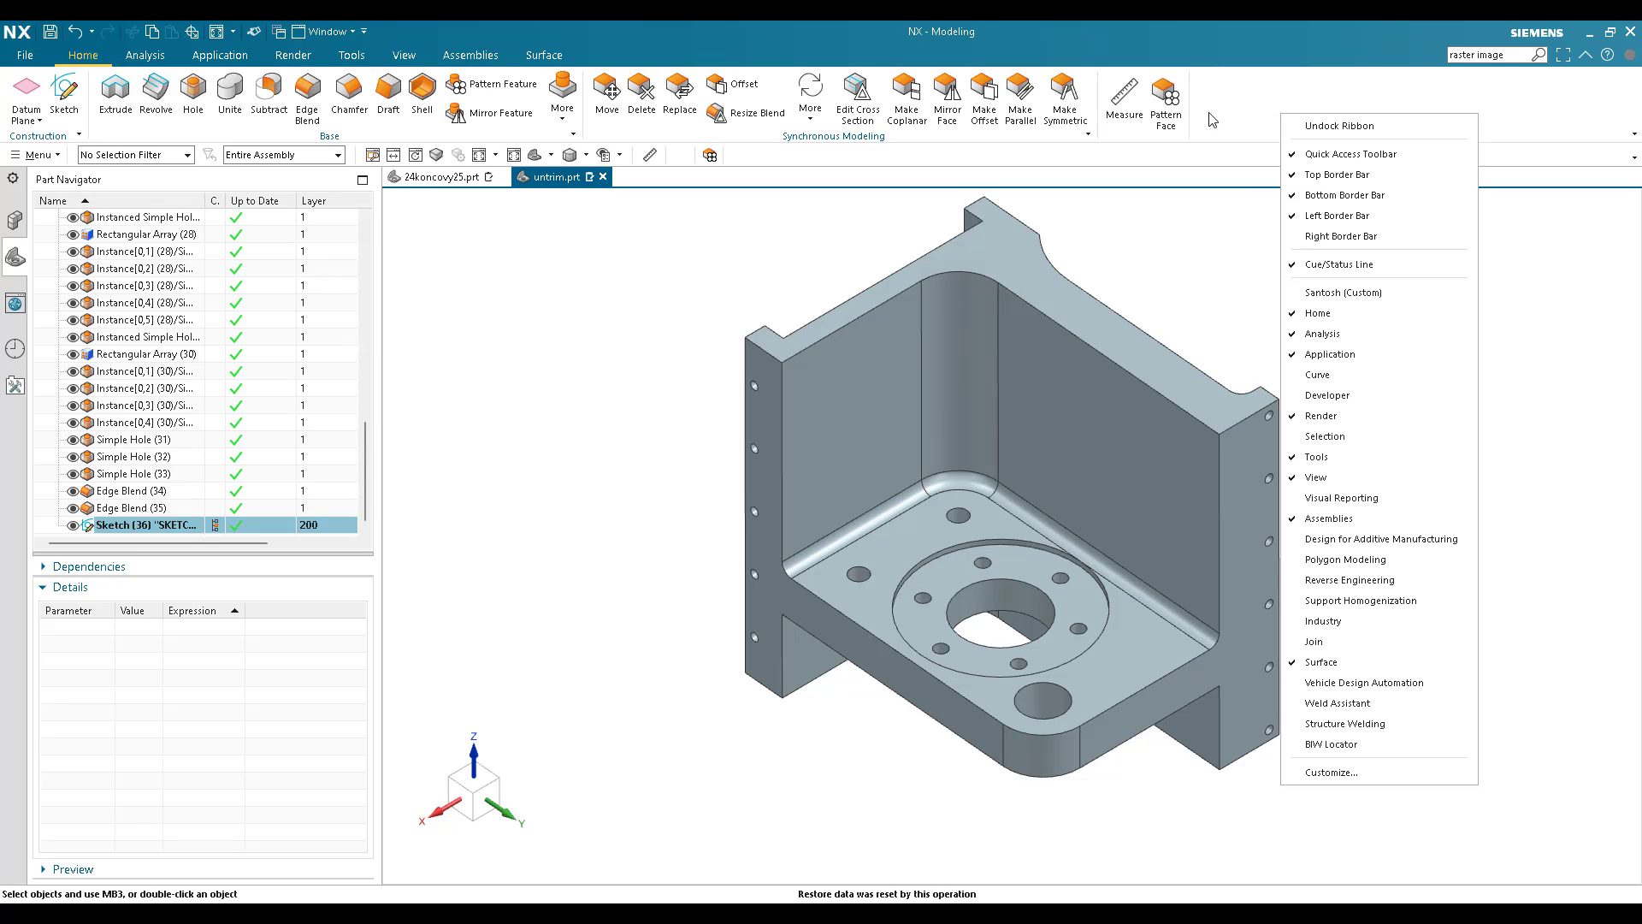
left_click(1331, 772)
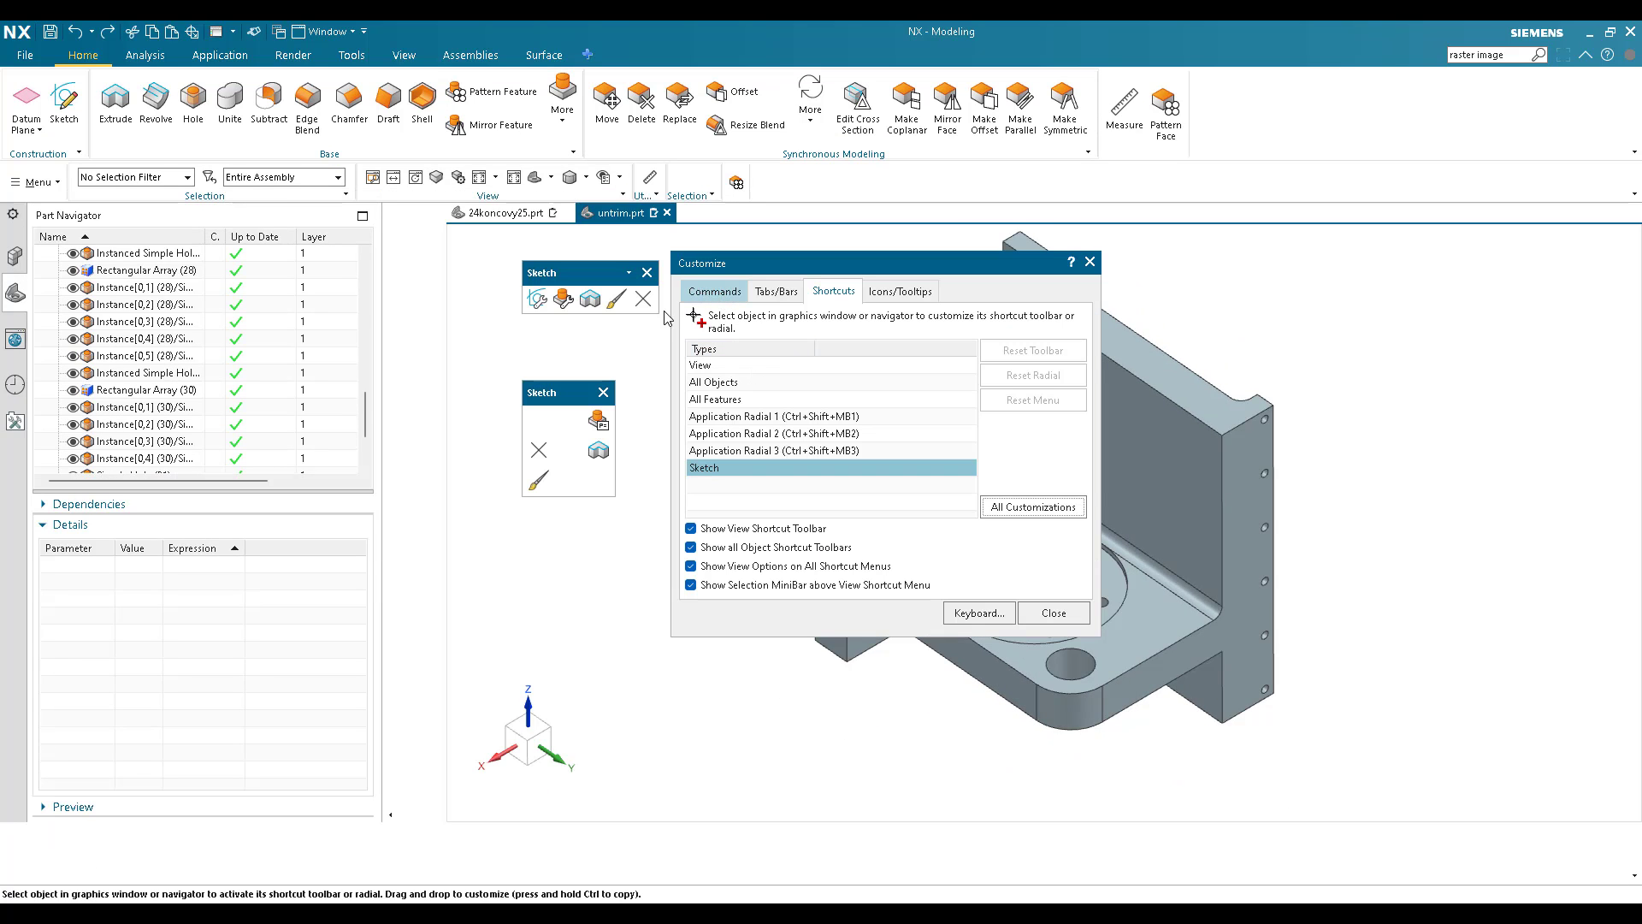
left_click(716, 296)
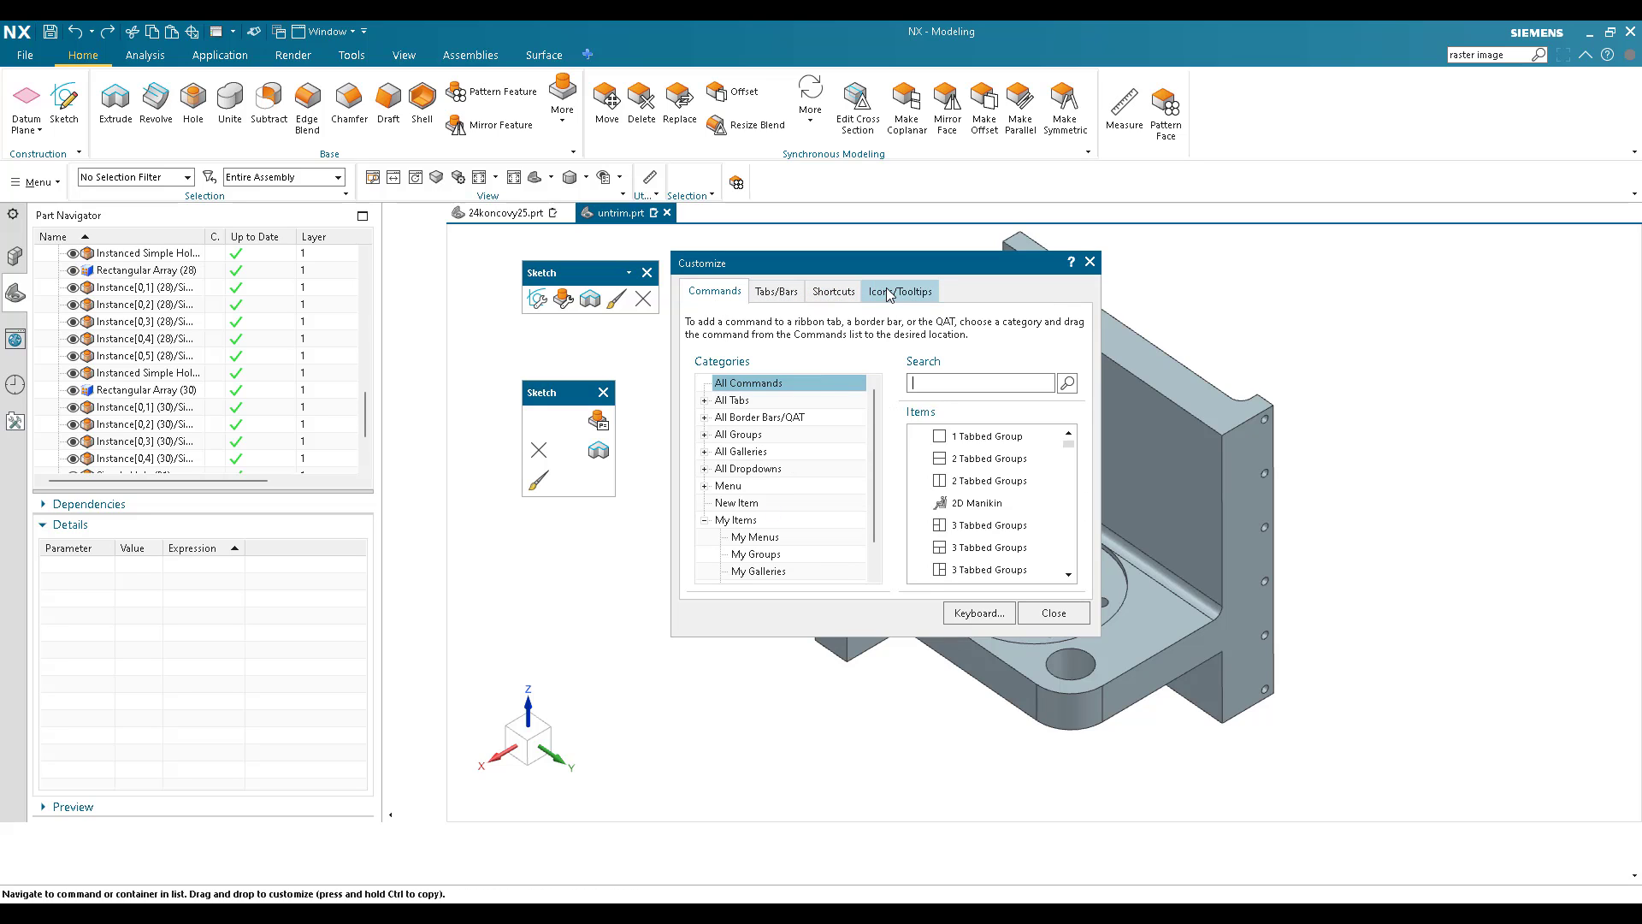
left_click(982, 614)
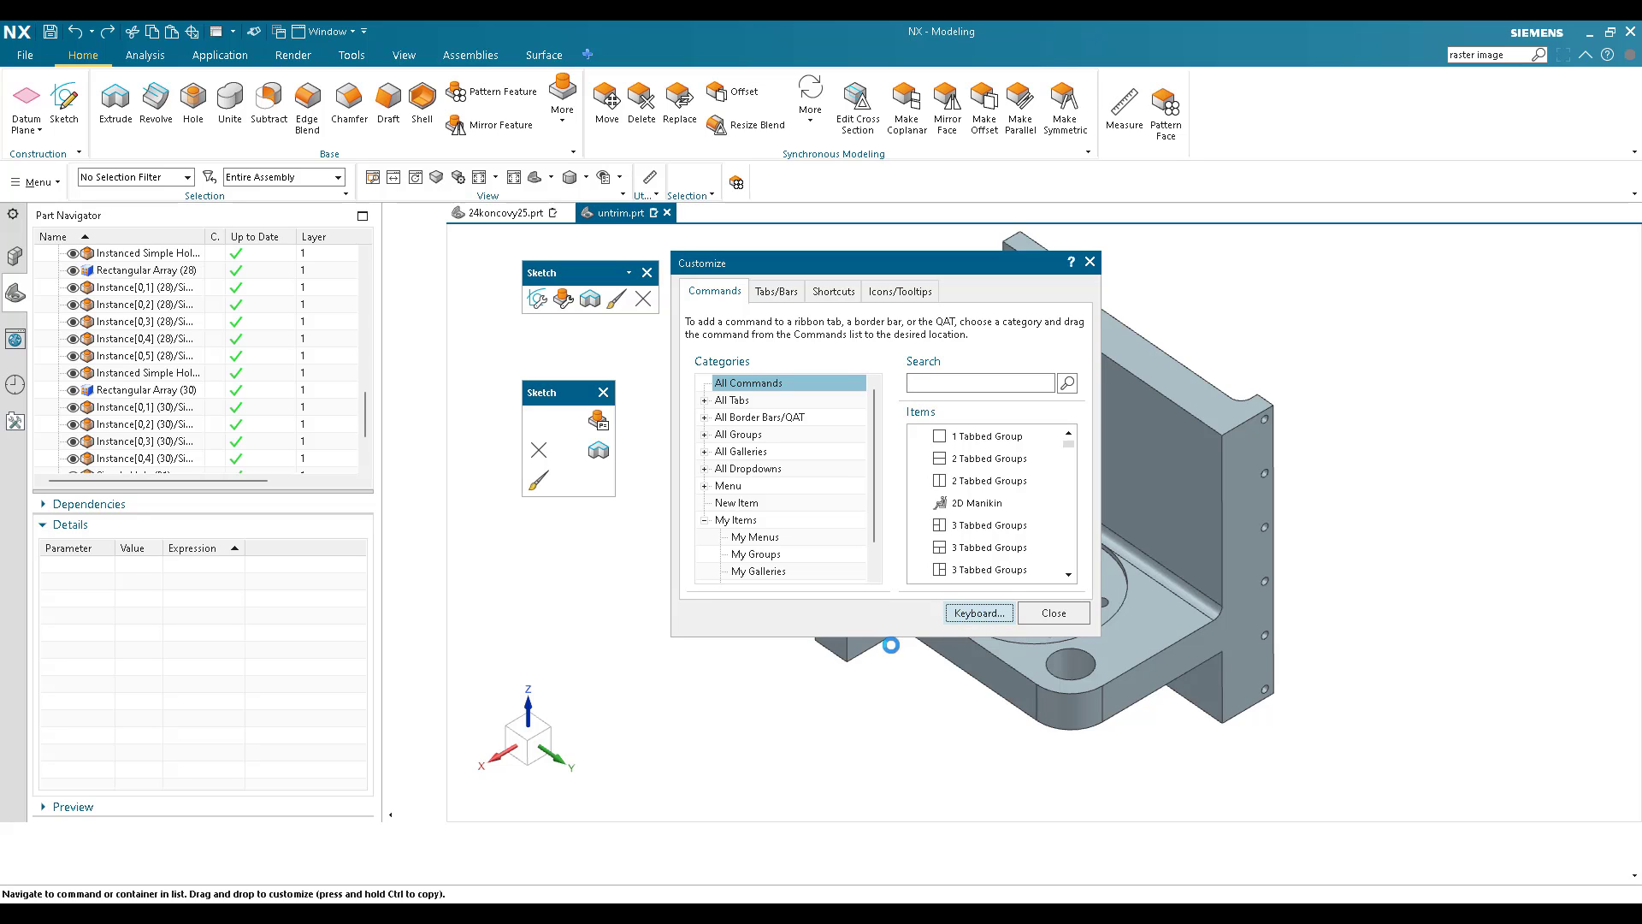
left_click_drag(919, 297, 1064, 282)
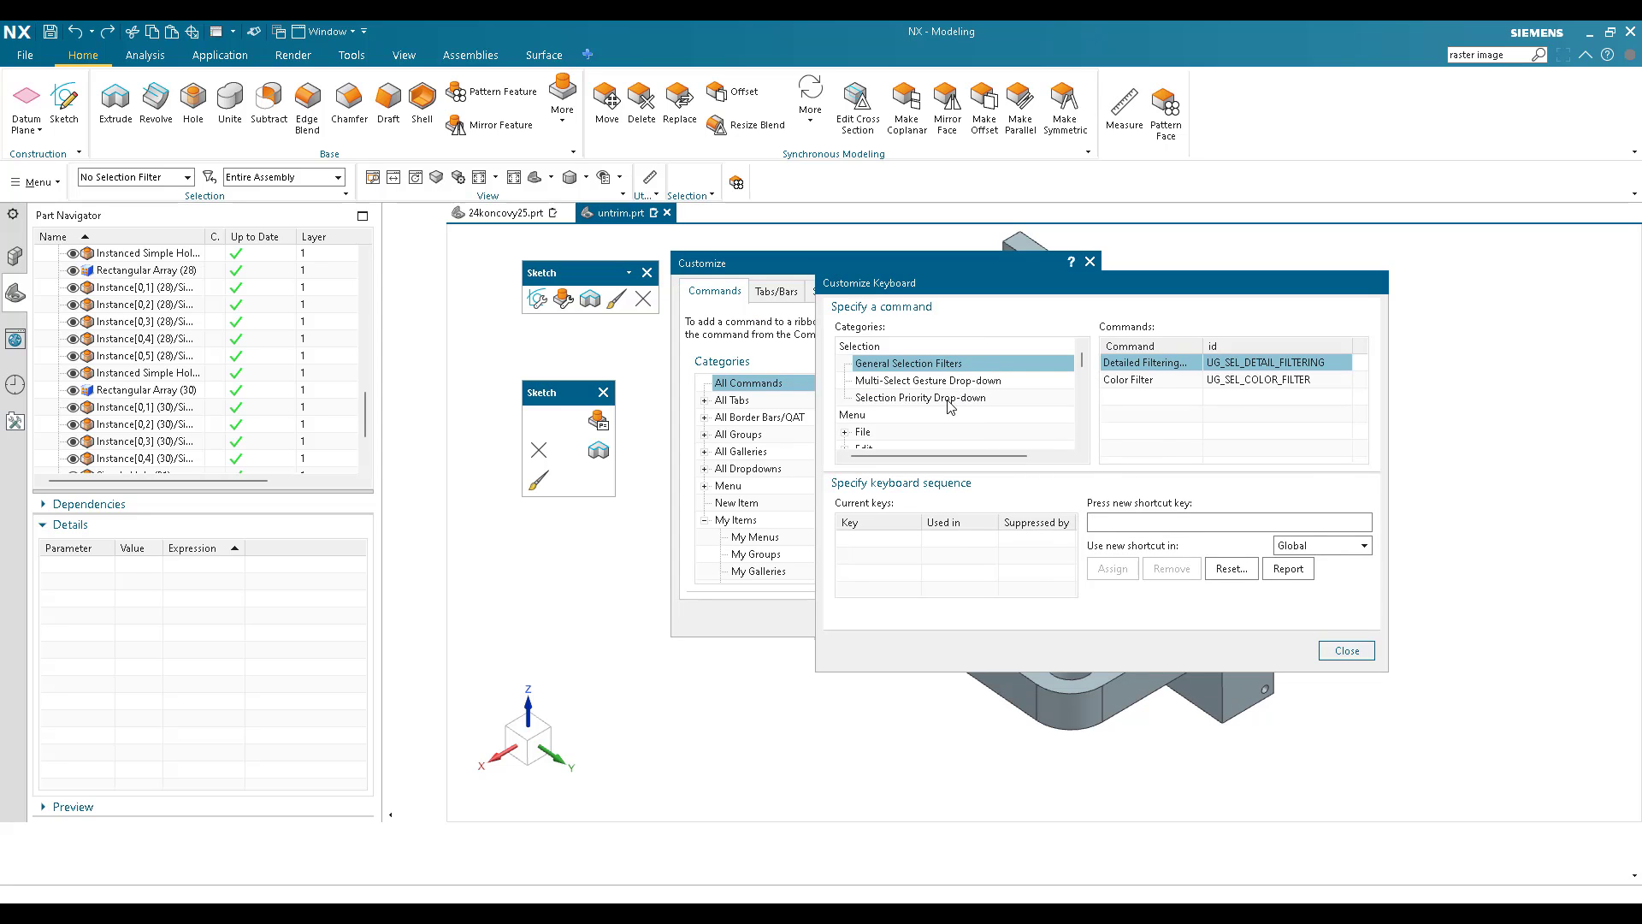
Choose the Swept command in the Sweep category and enter S as its new shortcut key
scroll(950, 407, "down", 1)
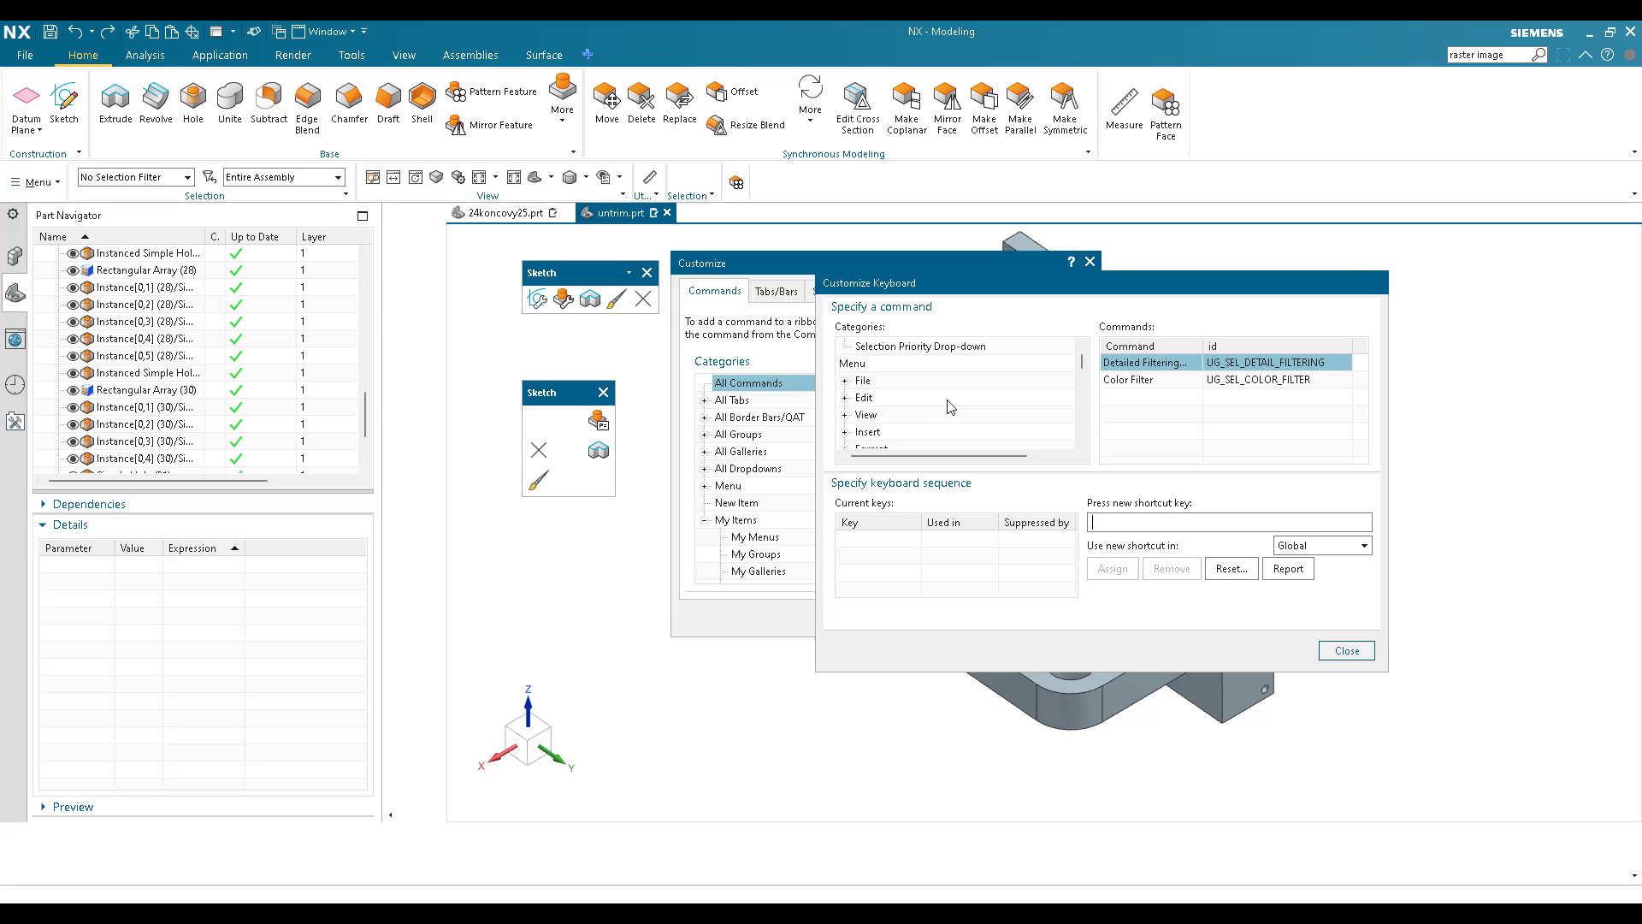
scroll(952, 408, "down", 10)
left_click(941, 402)
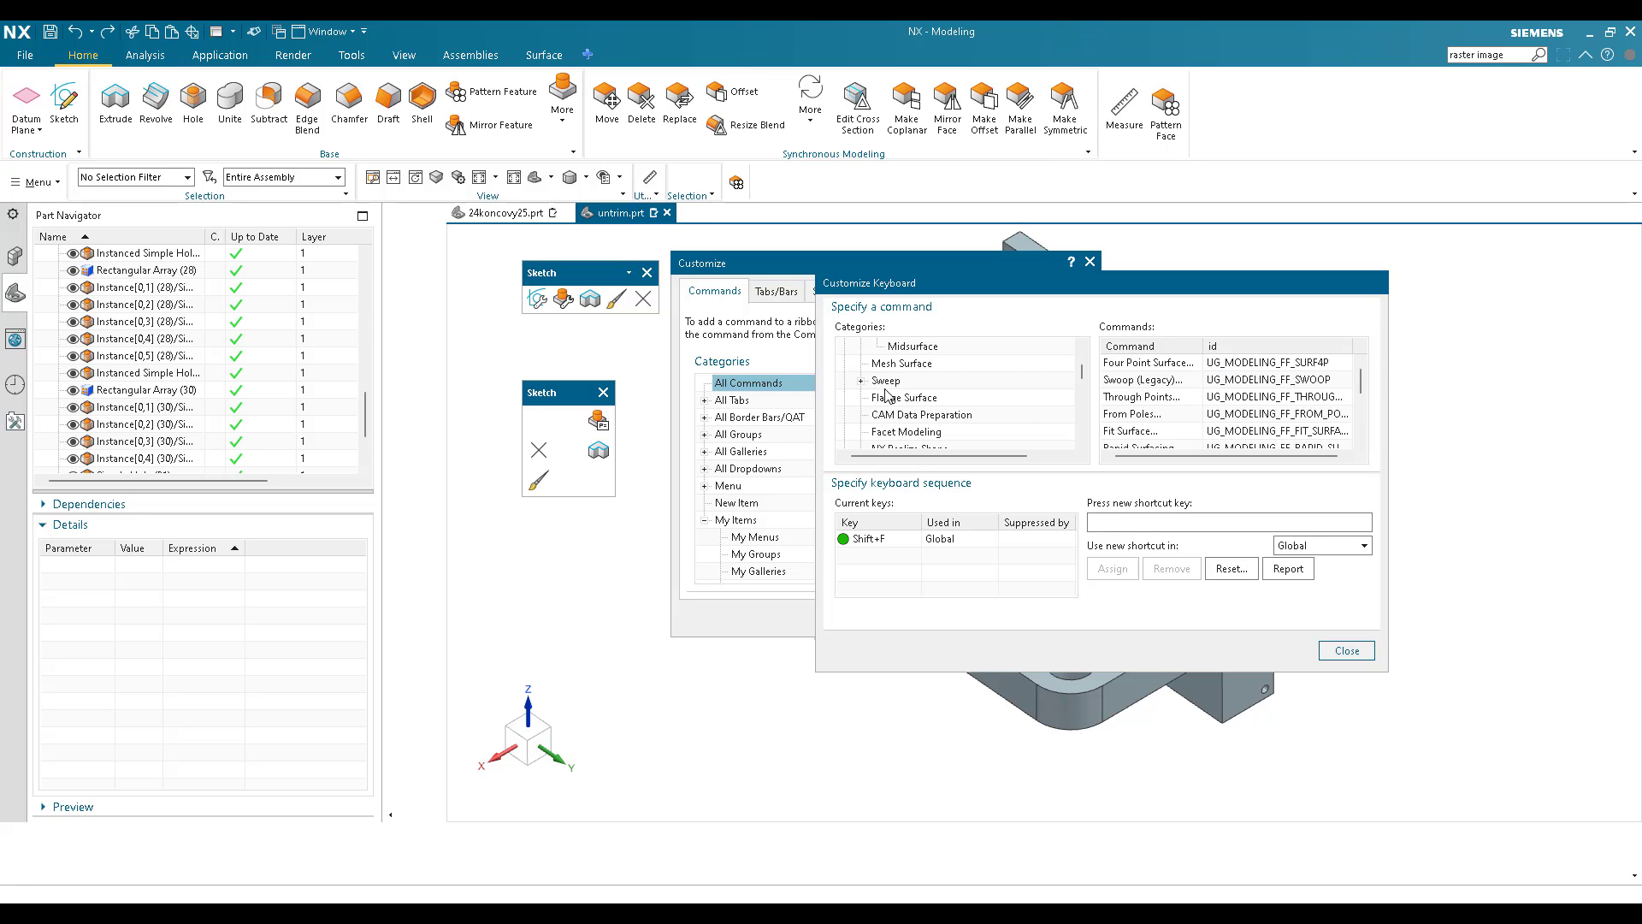
left_click(886, 382)
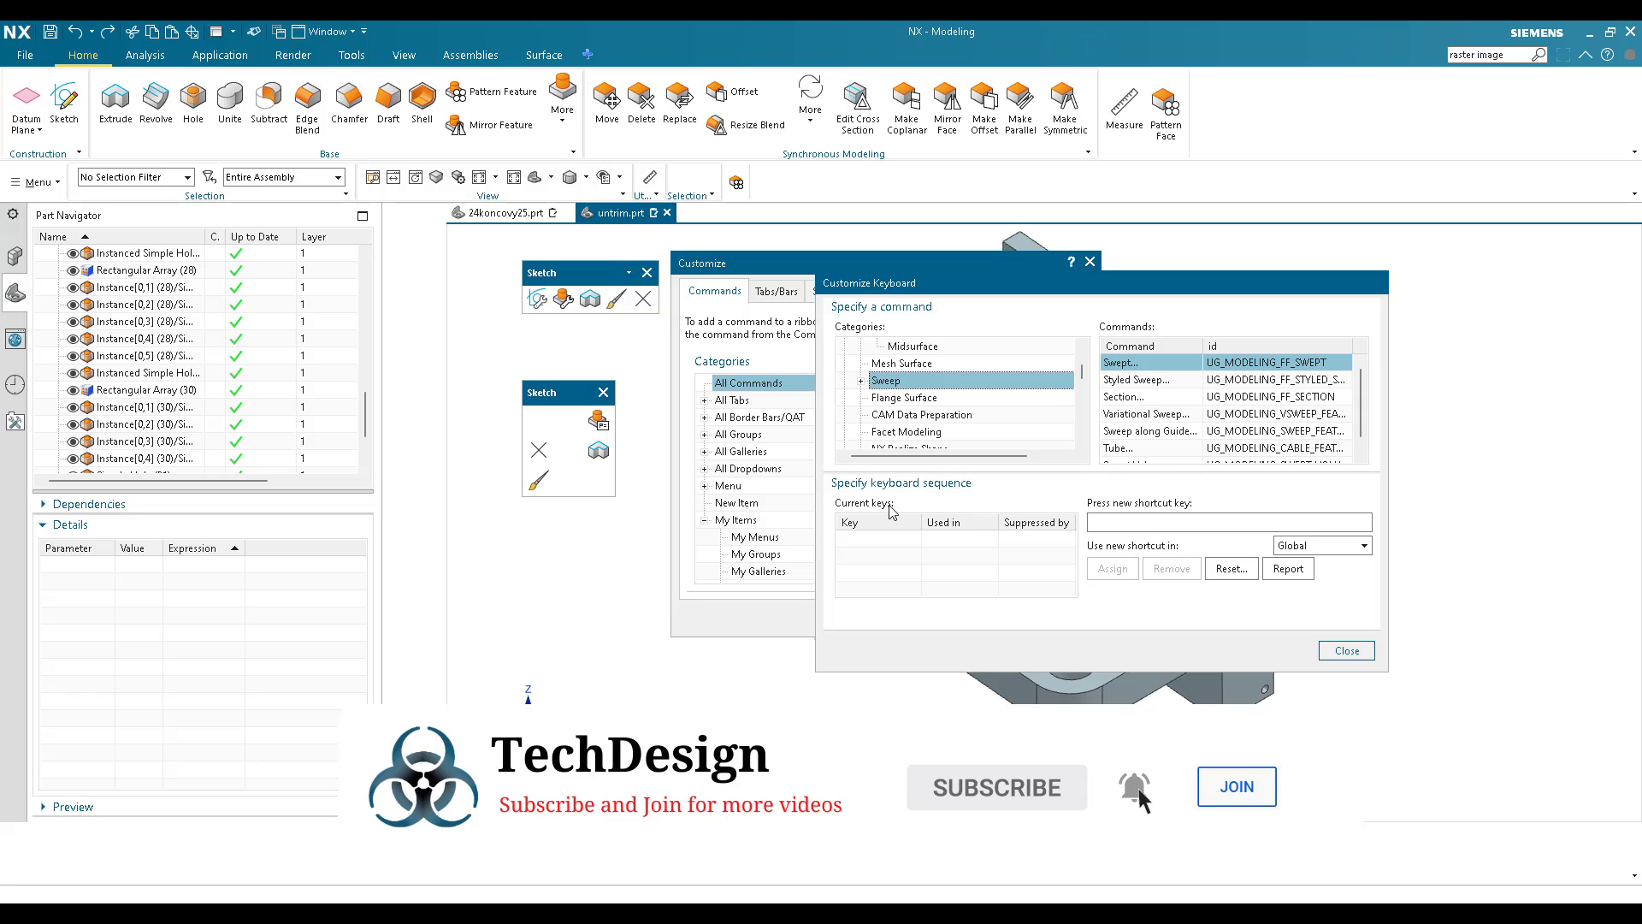
left_click(1112, 522)
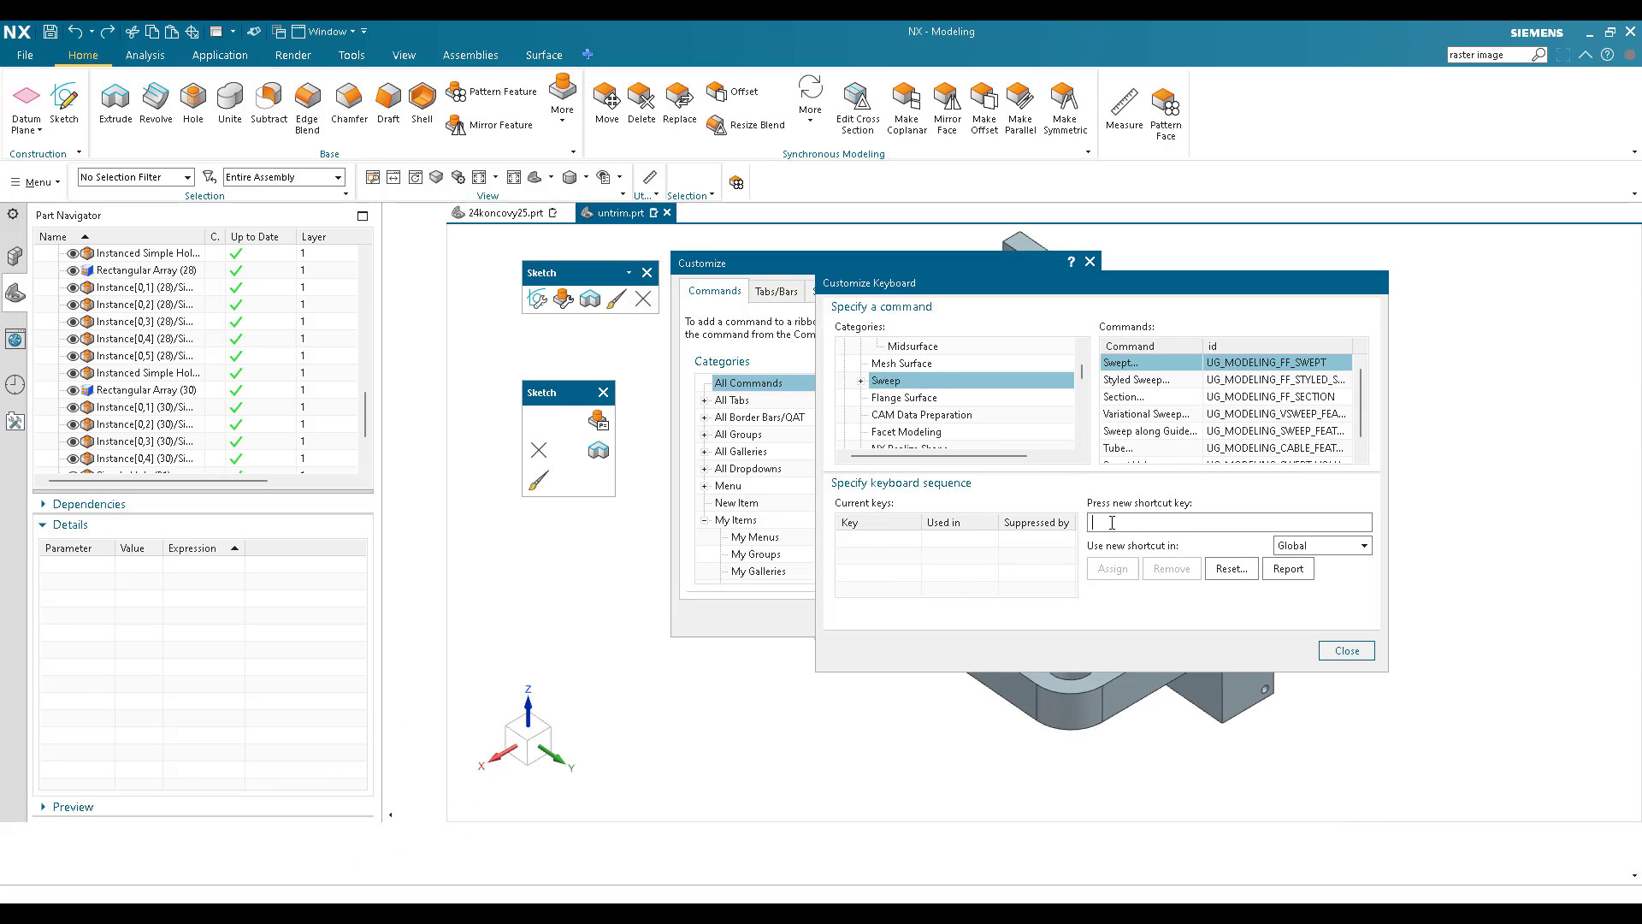
key("s")
Switch the shortcut's scope to Application Only and back to Global
left_click(1335, 551)
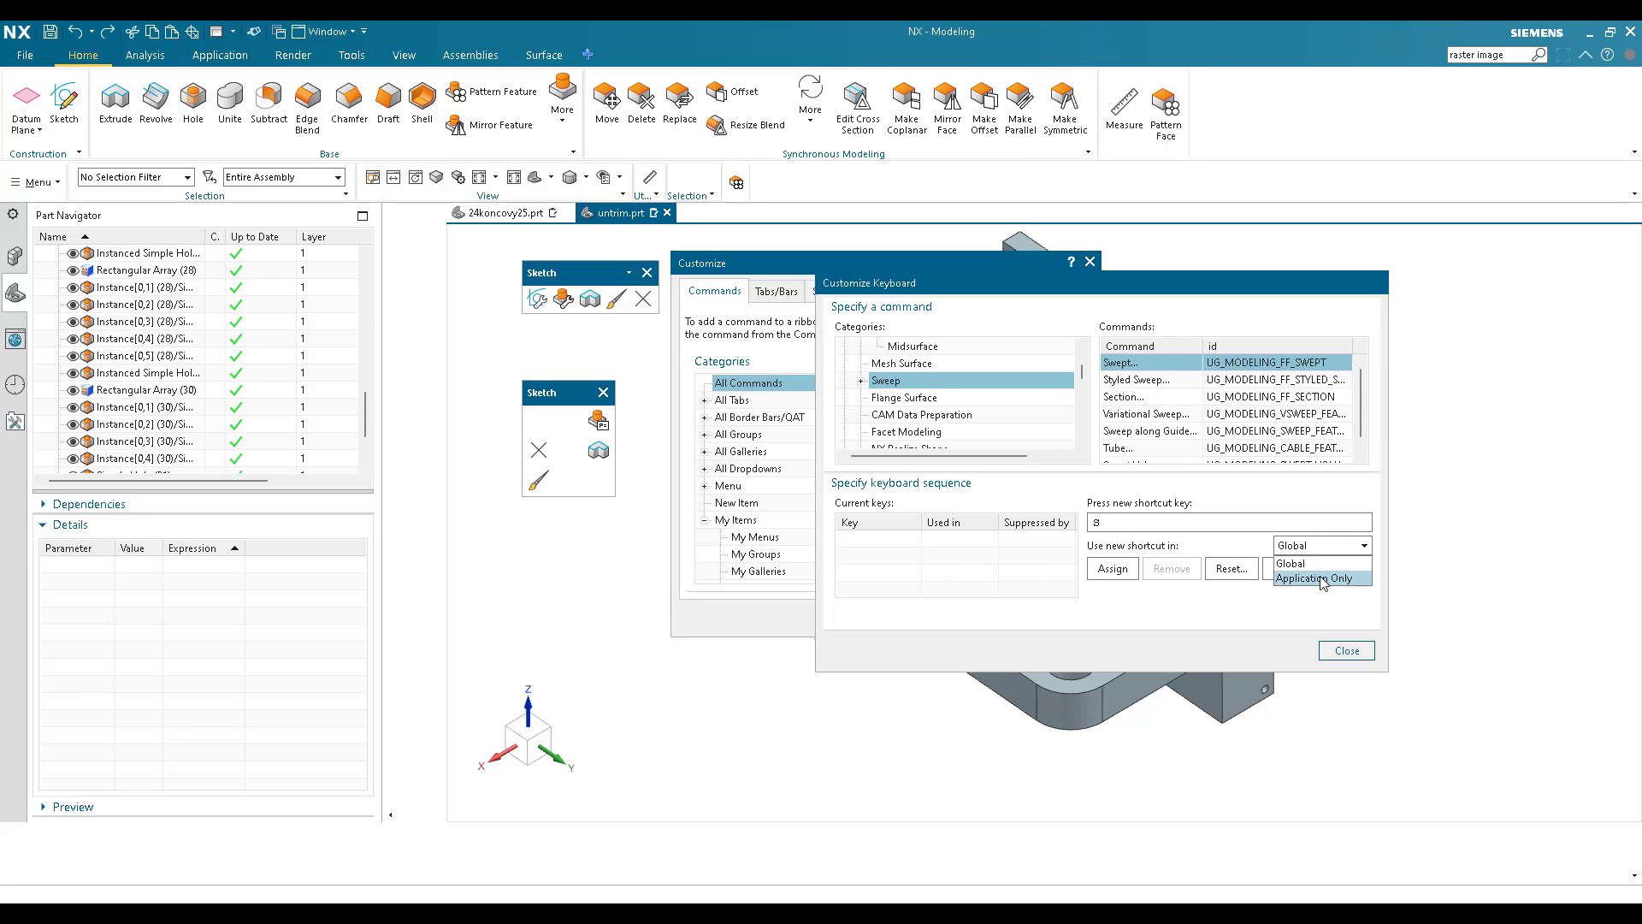
left_click(1313, 548)
left_click(1313, 548)
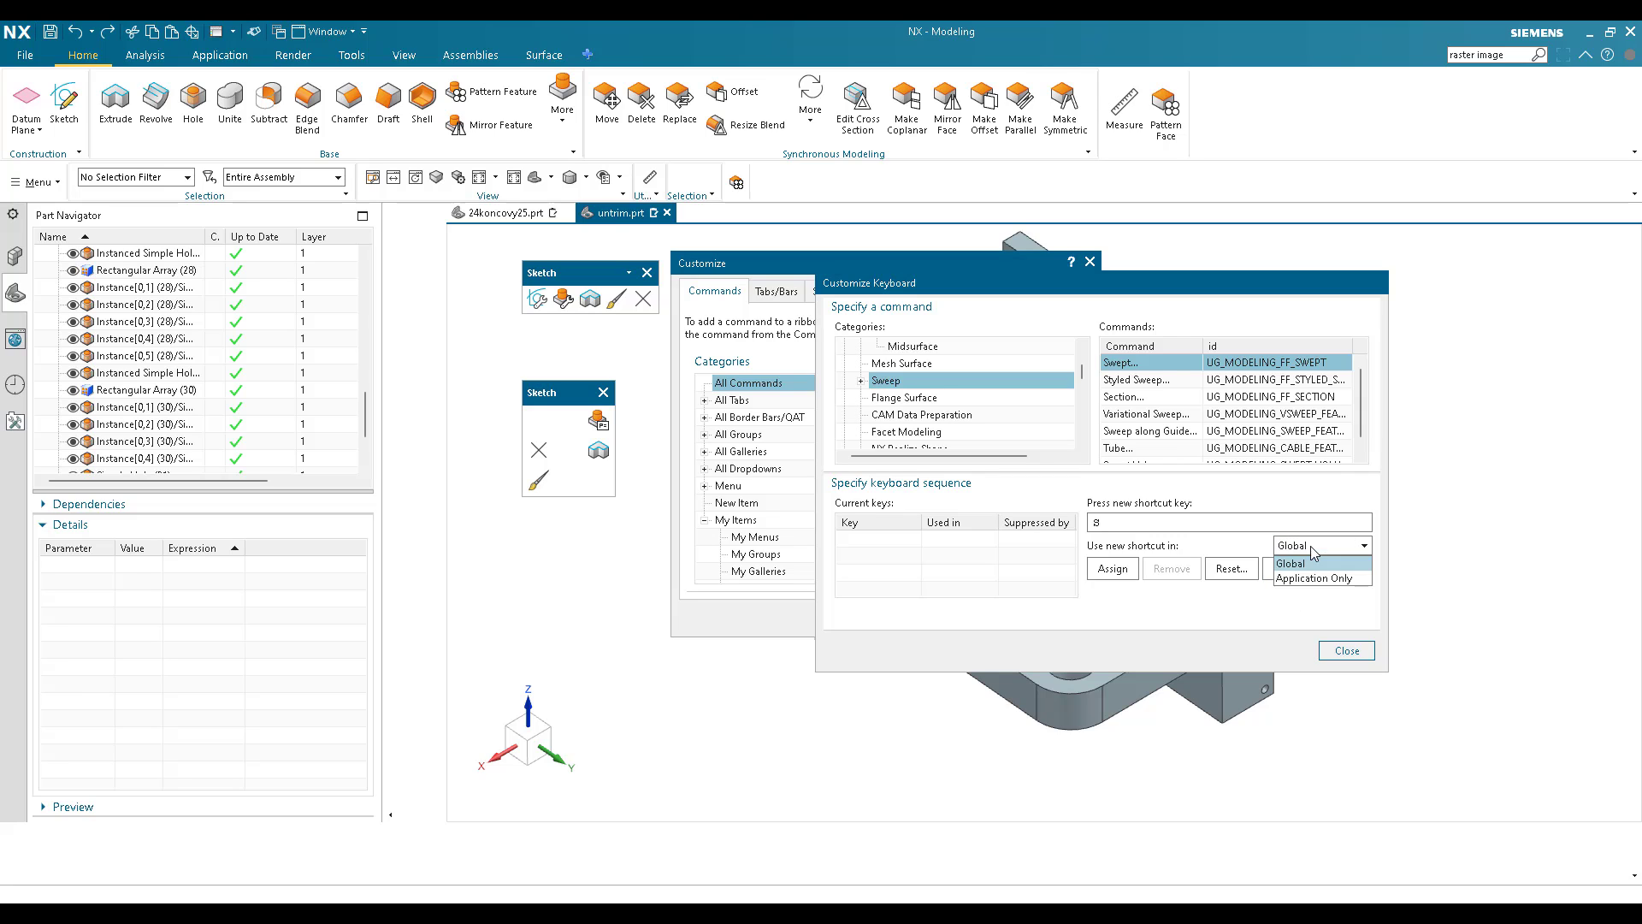
left_click(1278, 635)
left_click(1332, 548)
left_click(1286, 616)
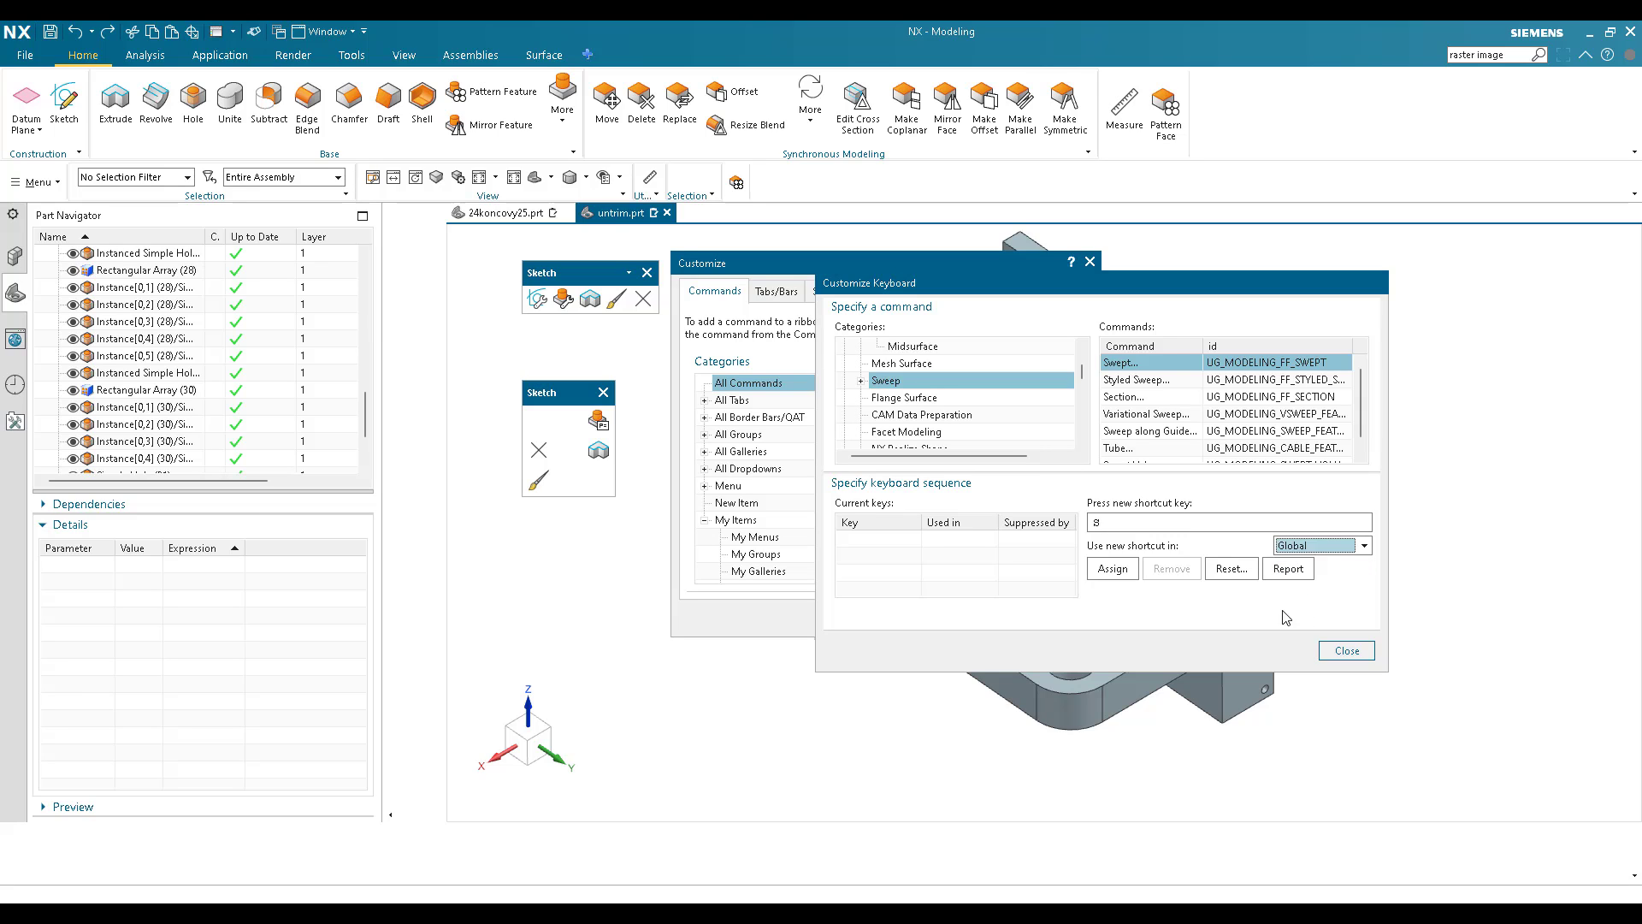
left_click(1315, 556)
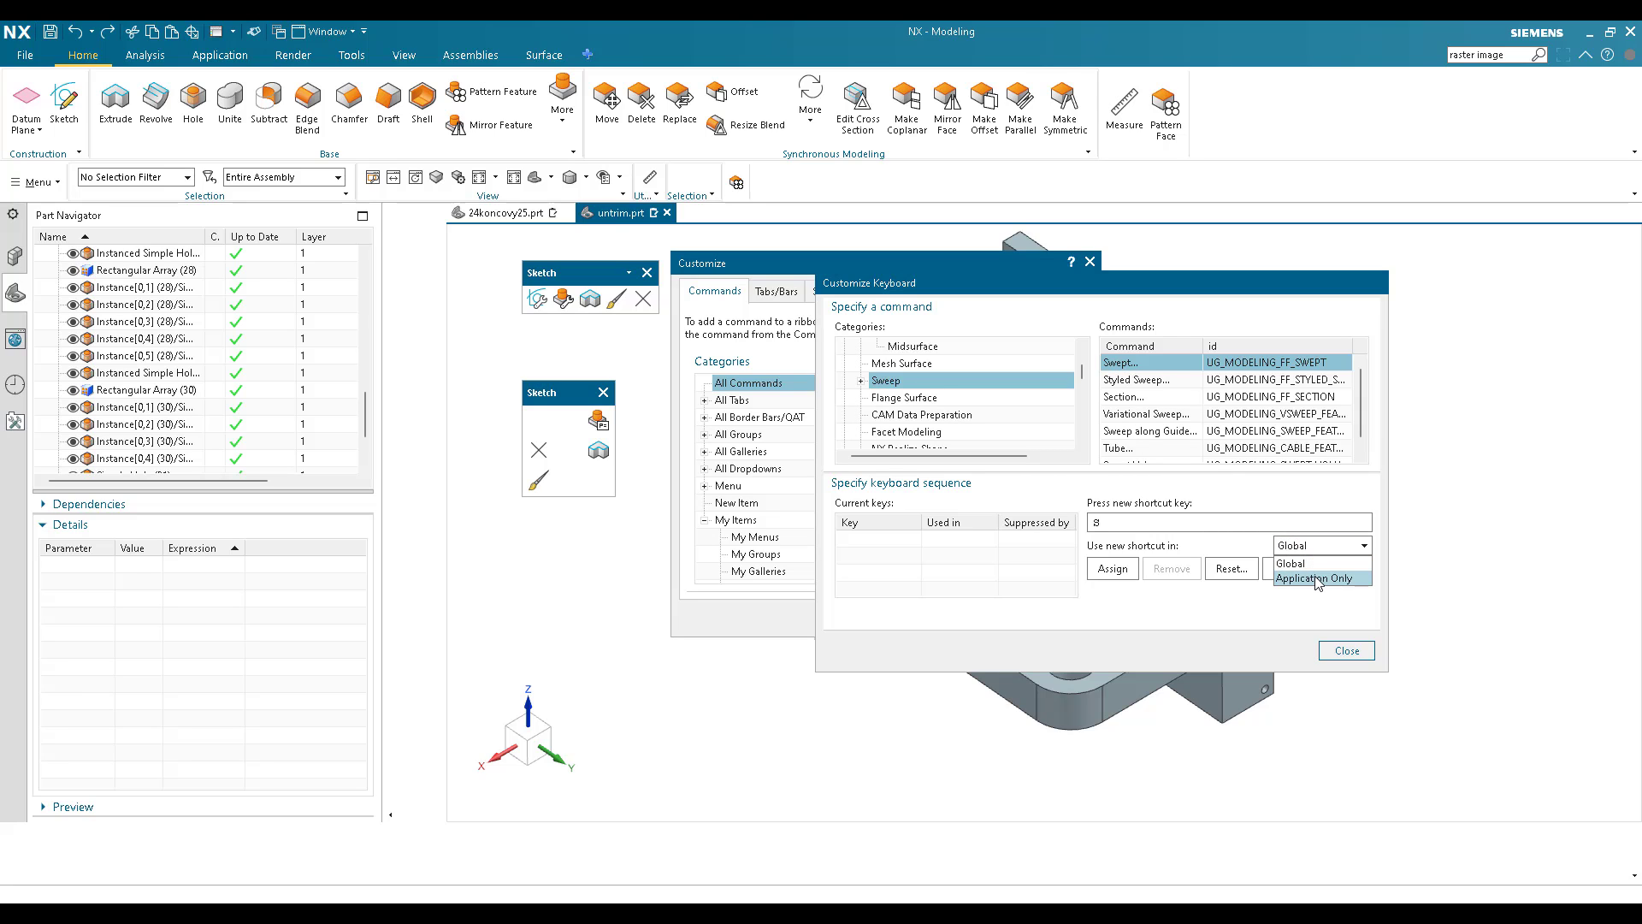
left_click(1318, 580)
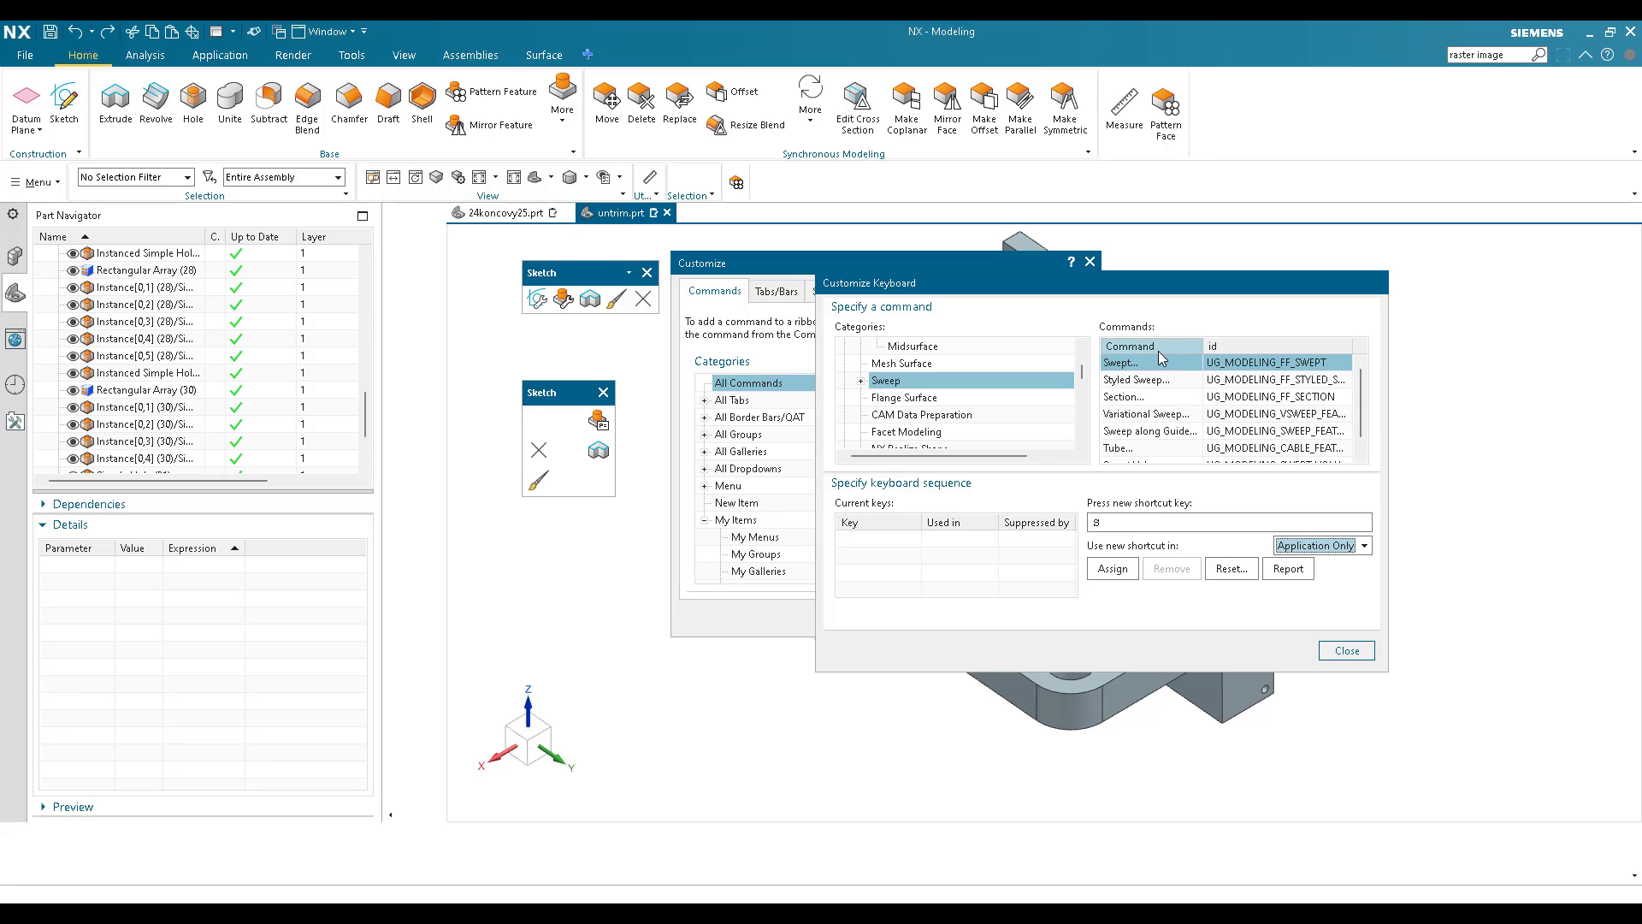
left_click(1320, 548)
left_click(1322, 564)
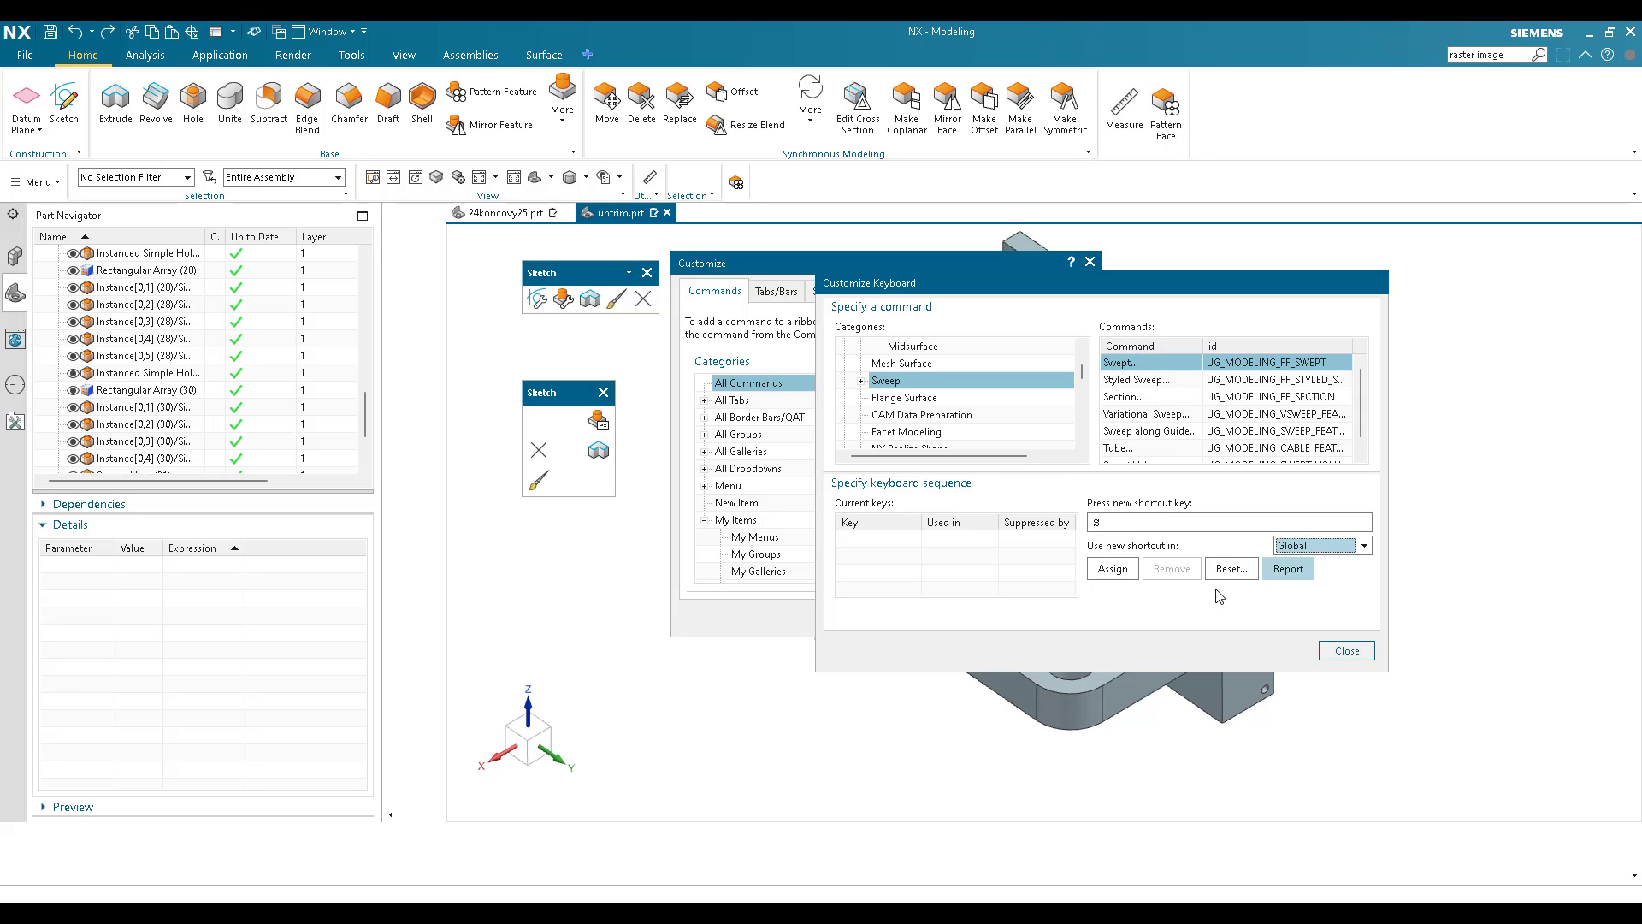
Assign the S shortcut to the Swept command with Global scope and close both customization dialogs
left_click(1109, 523)
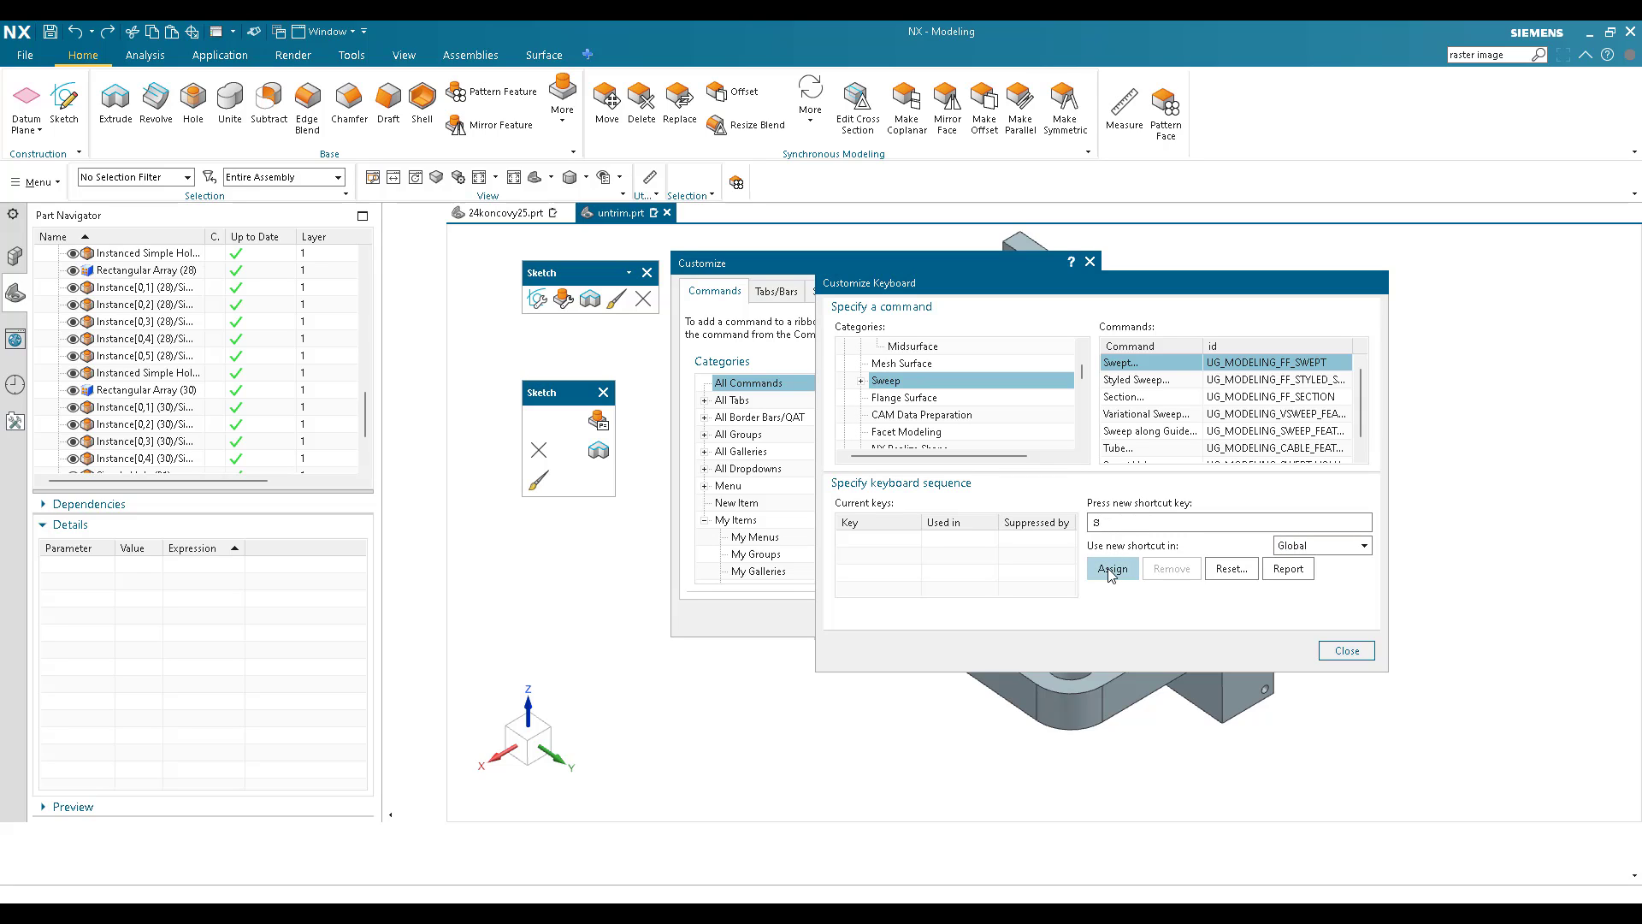
left_click(1110, 570)
left_click(1347, 651)
left_click(1054, 613)
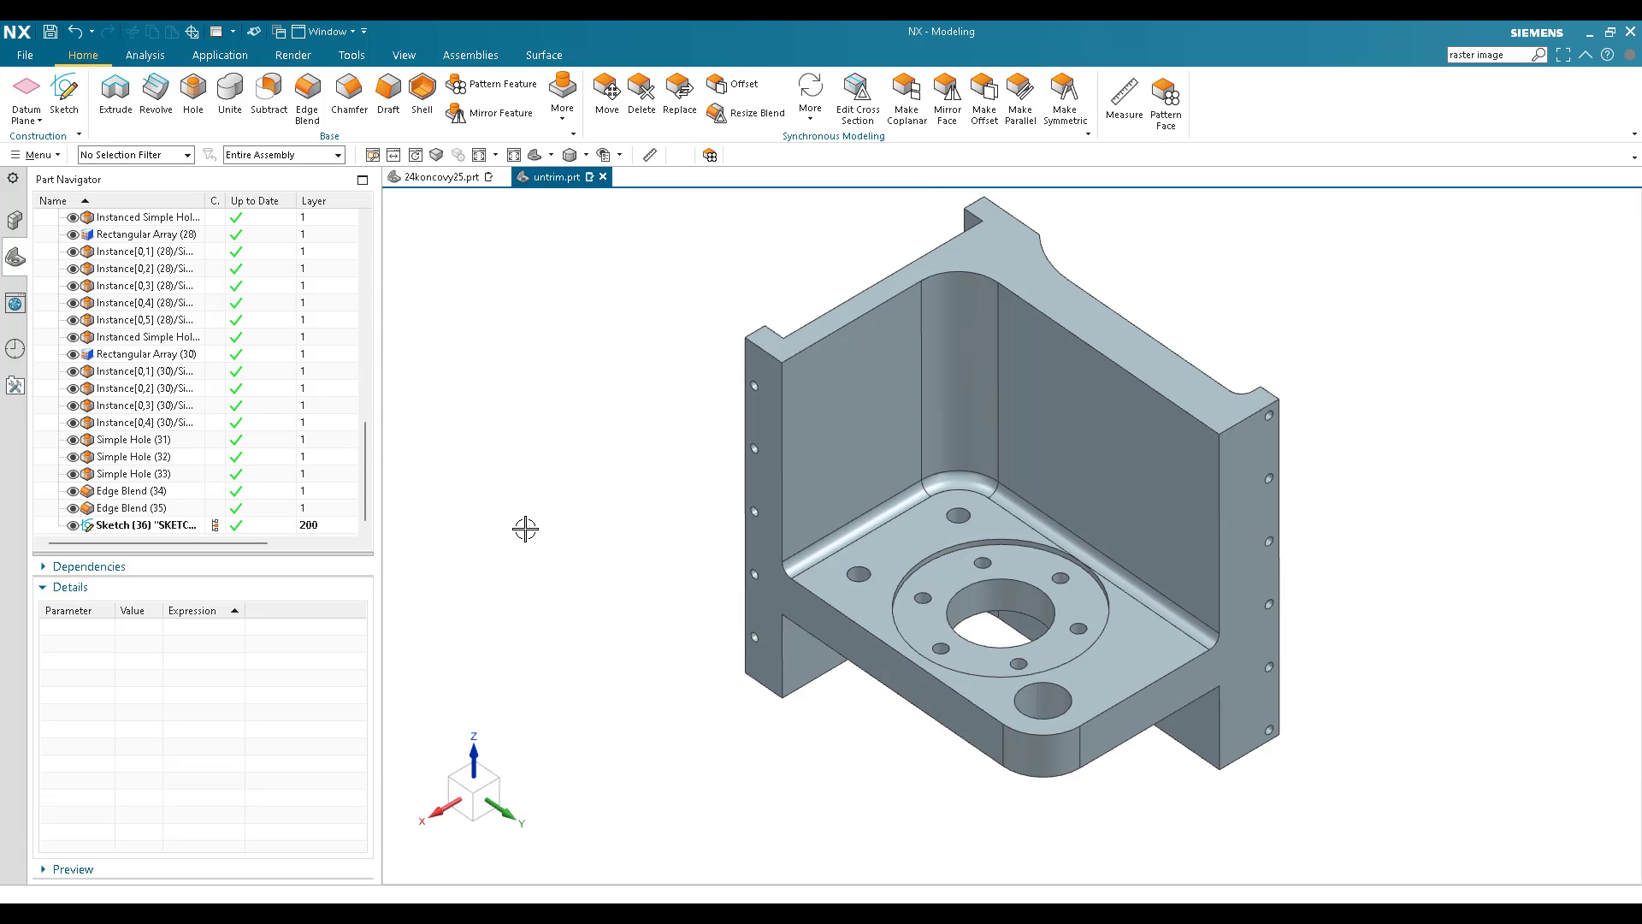
Test the S shortcut by launching the Swept command, and leave the command without creating anything
key("s")
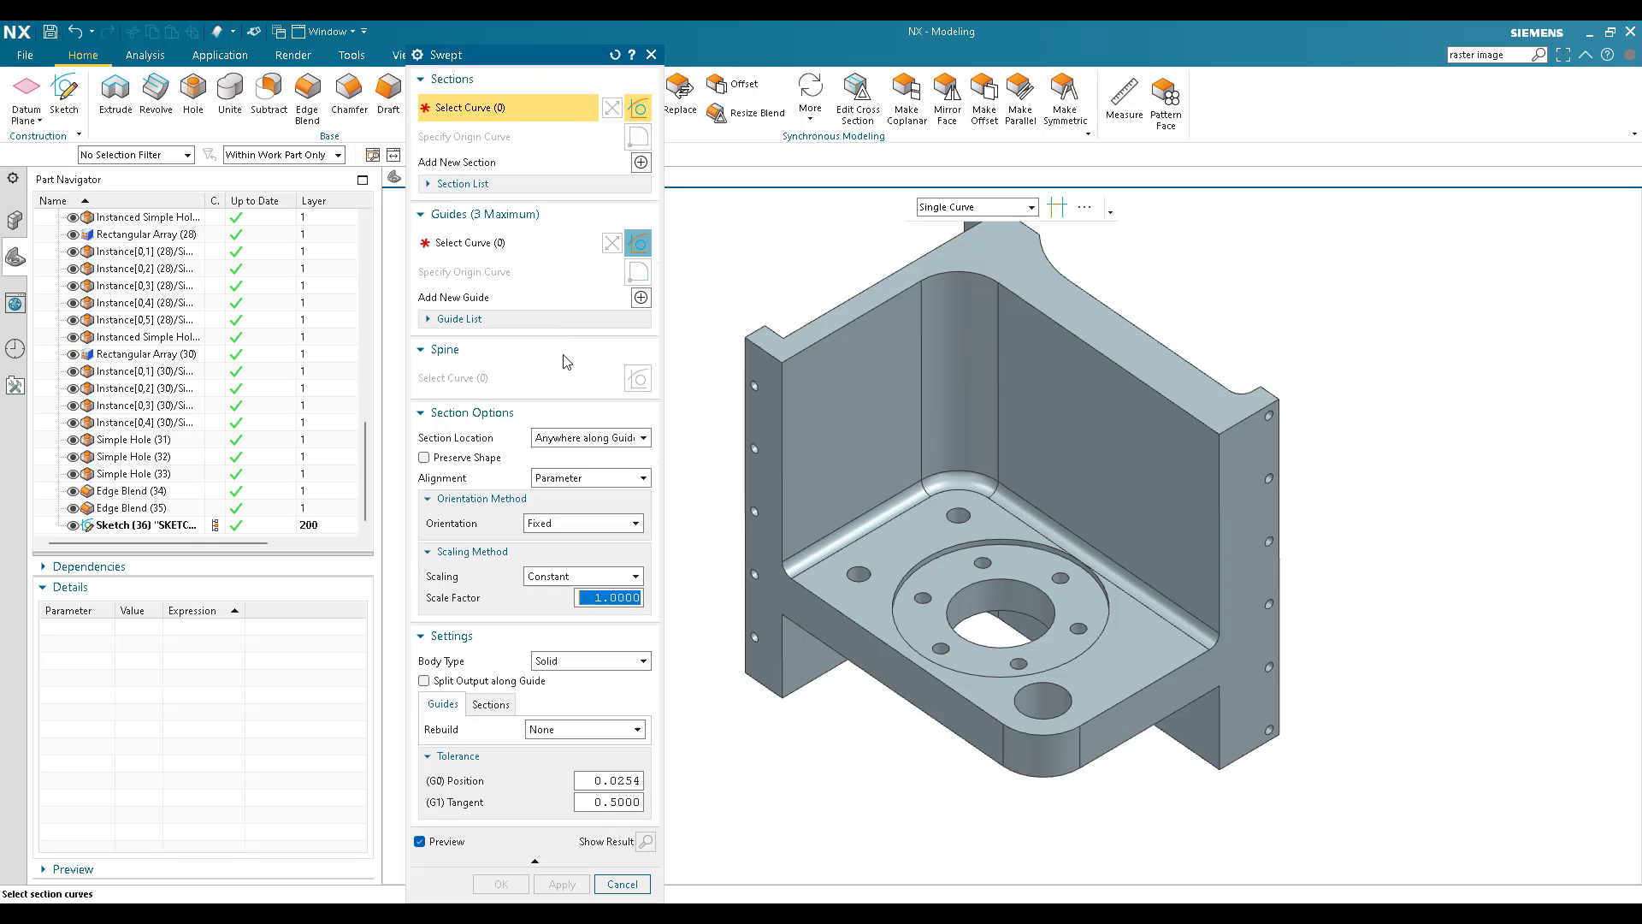
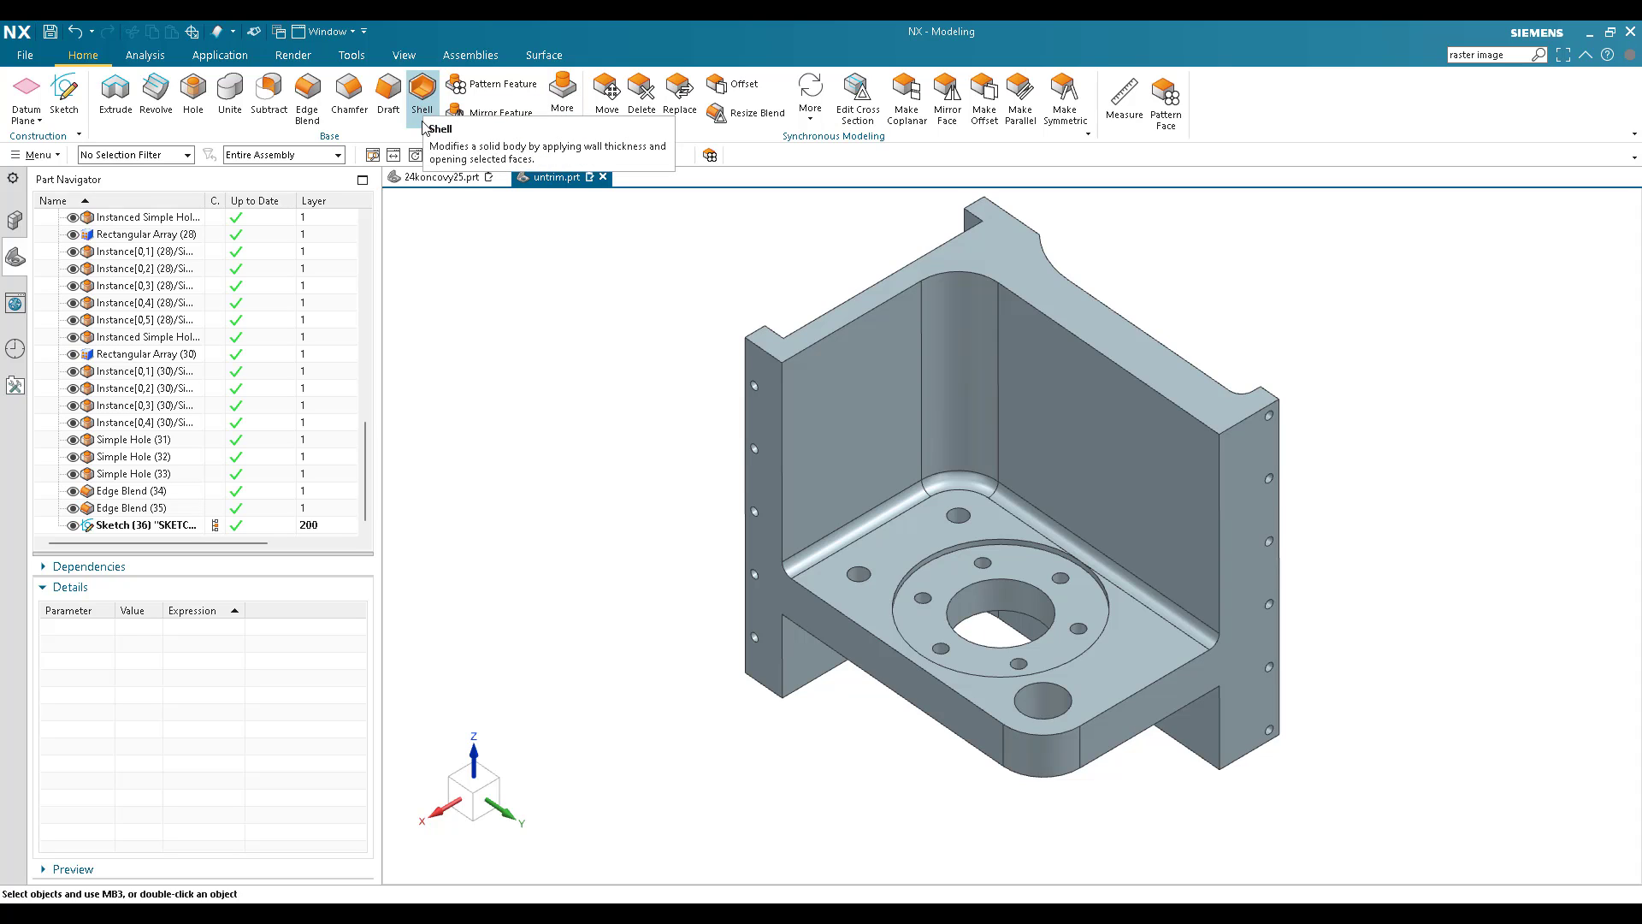
right_click(1225, 99)
left_click(490, 274)
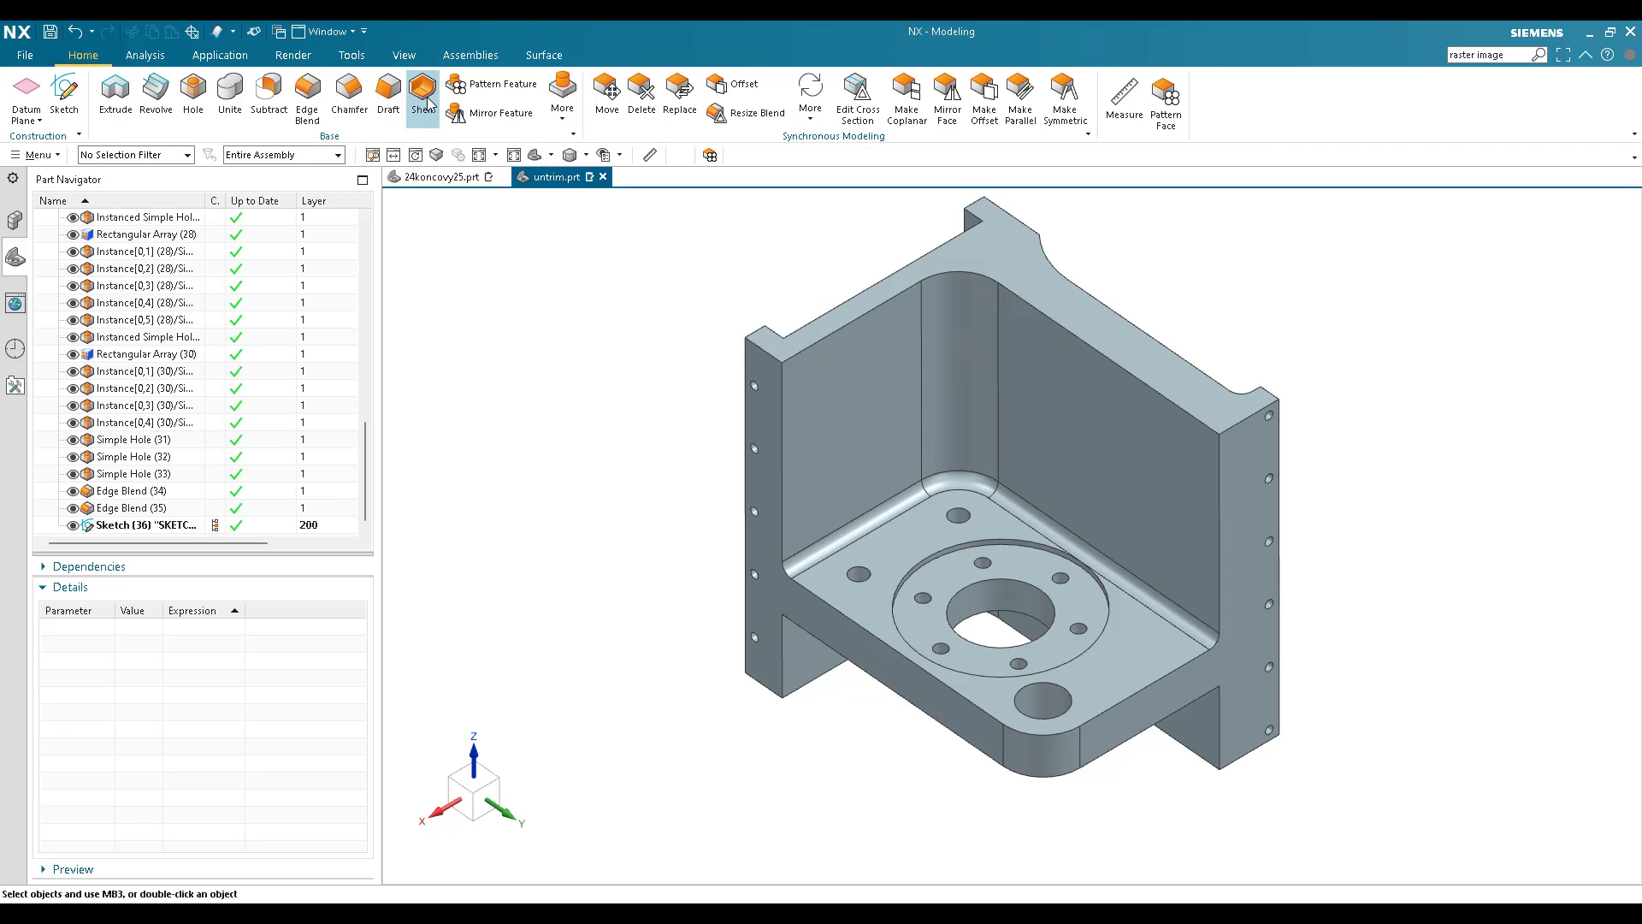
Reopen the keyboard shortcut customization and enlarge its dialog to show more categories and commands
right_click(1413, 102)
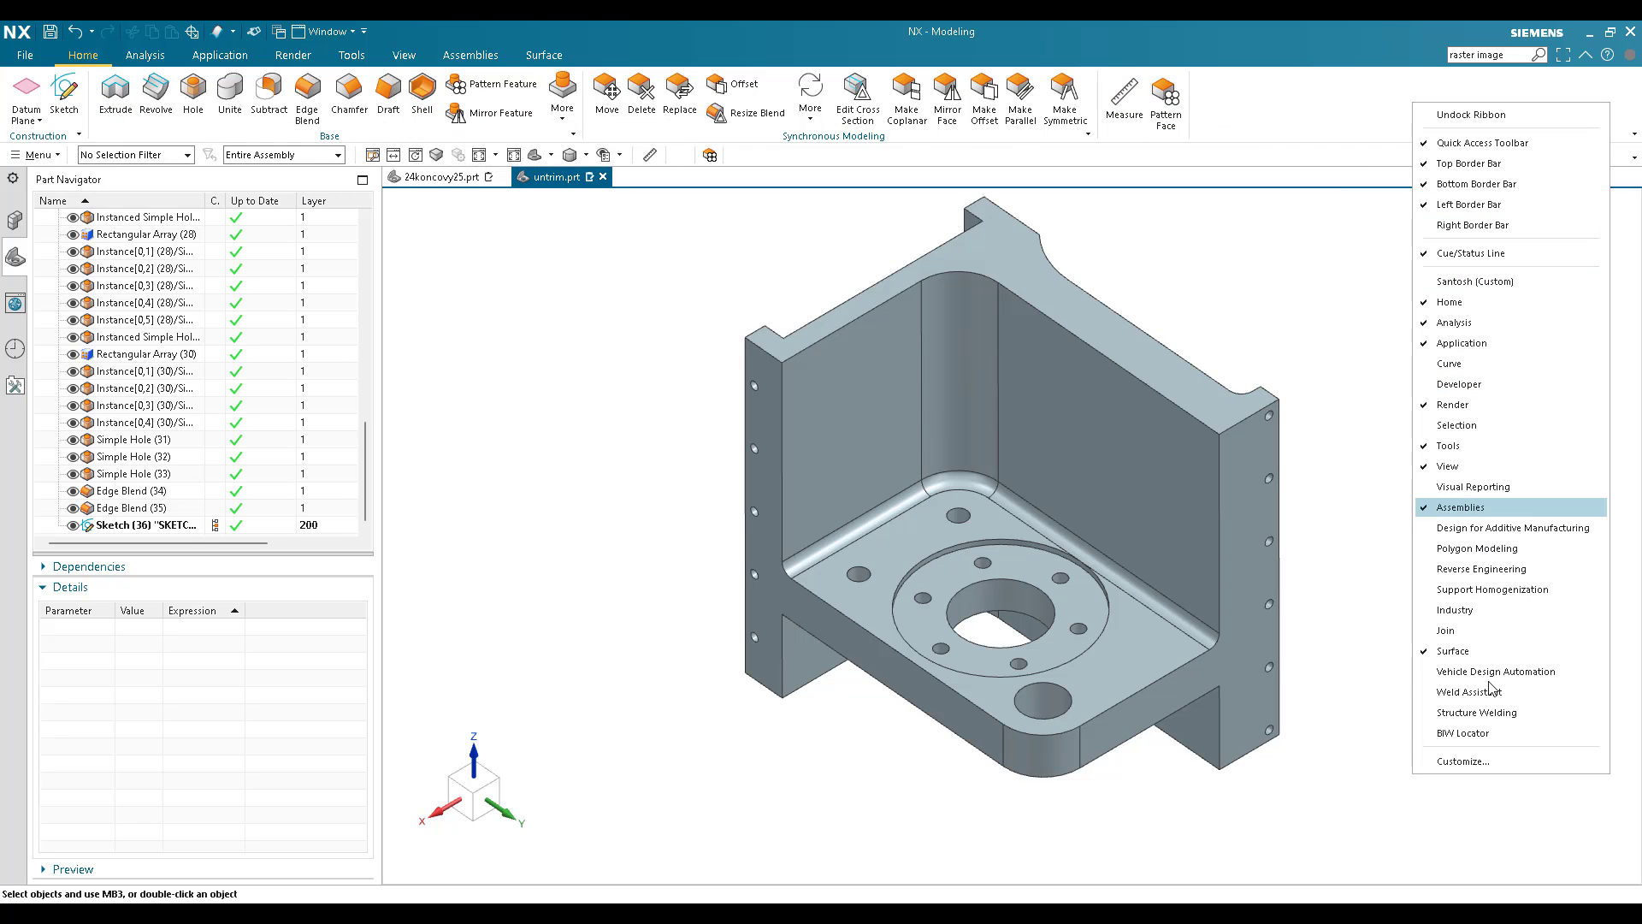
left_click(1496, 757)
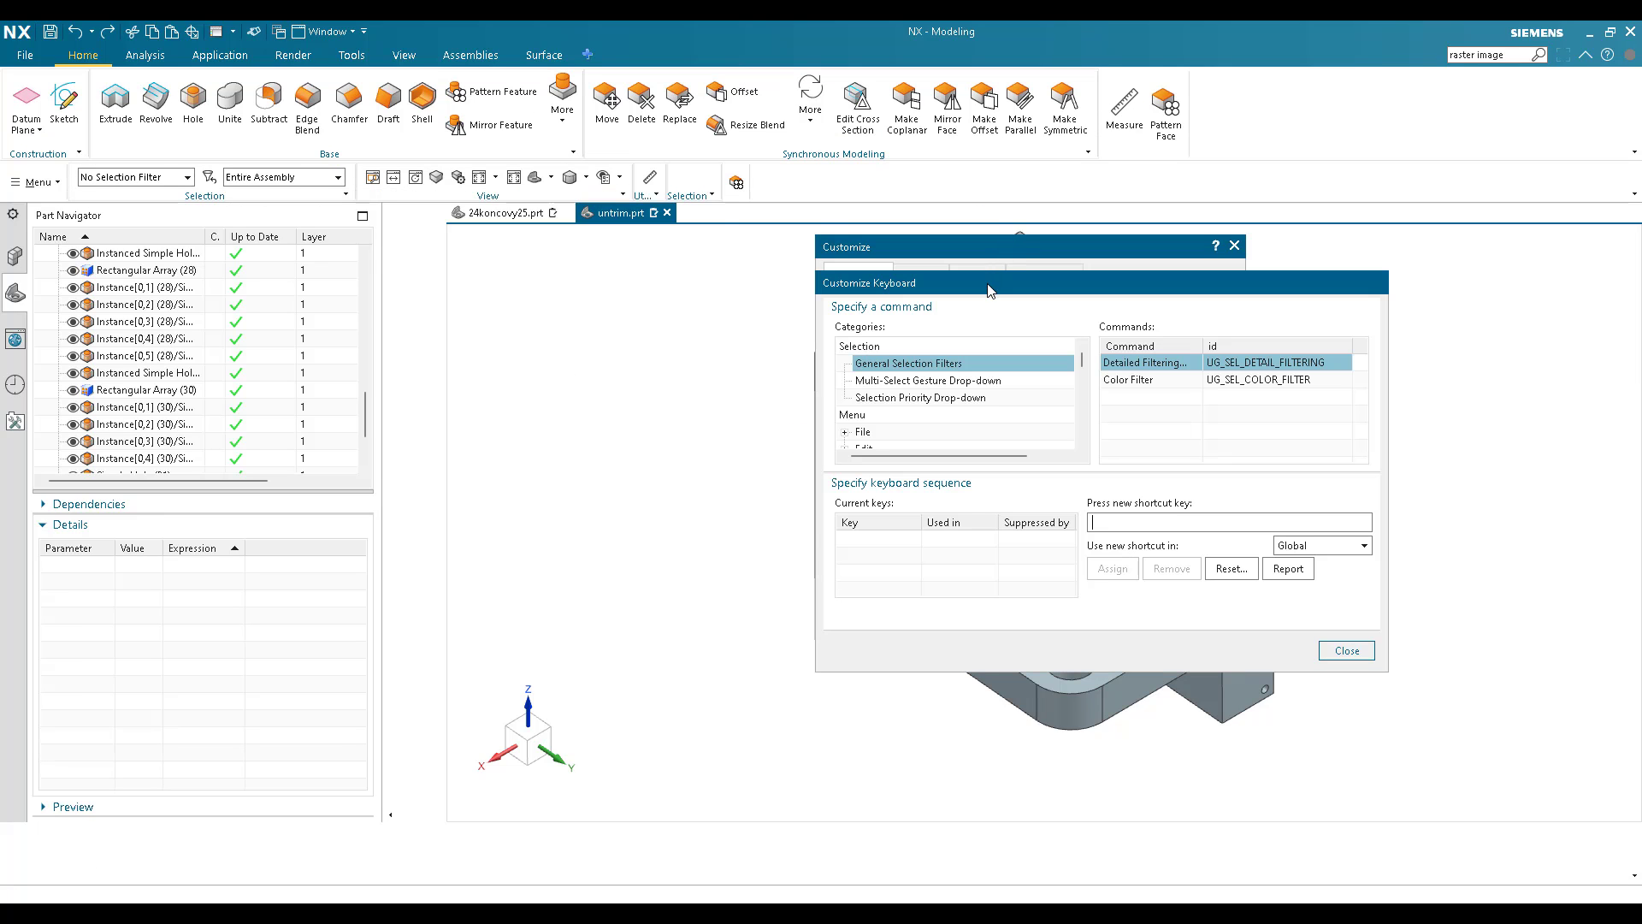
left_click_drag(989, 291, 723, 236)
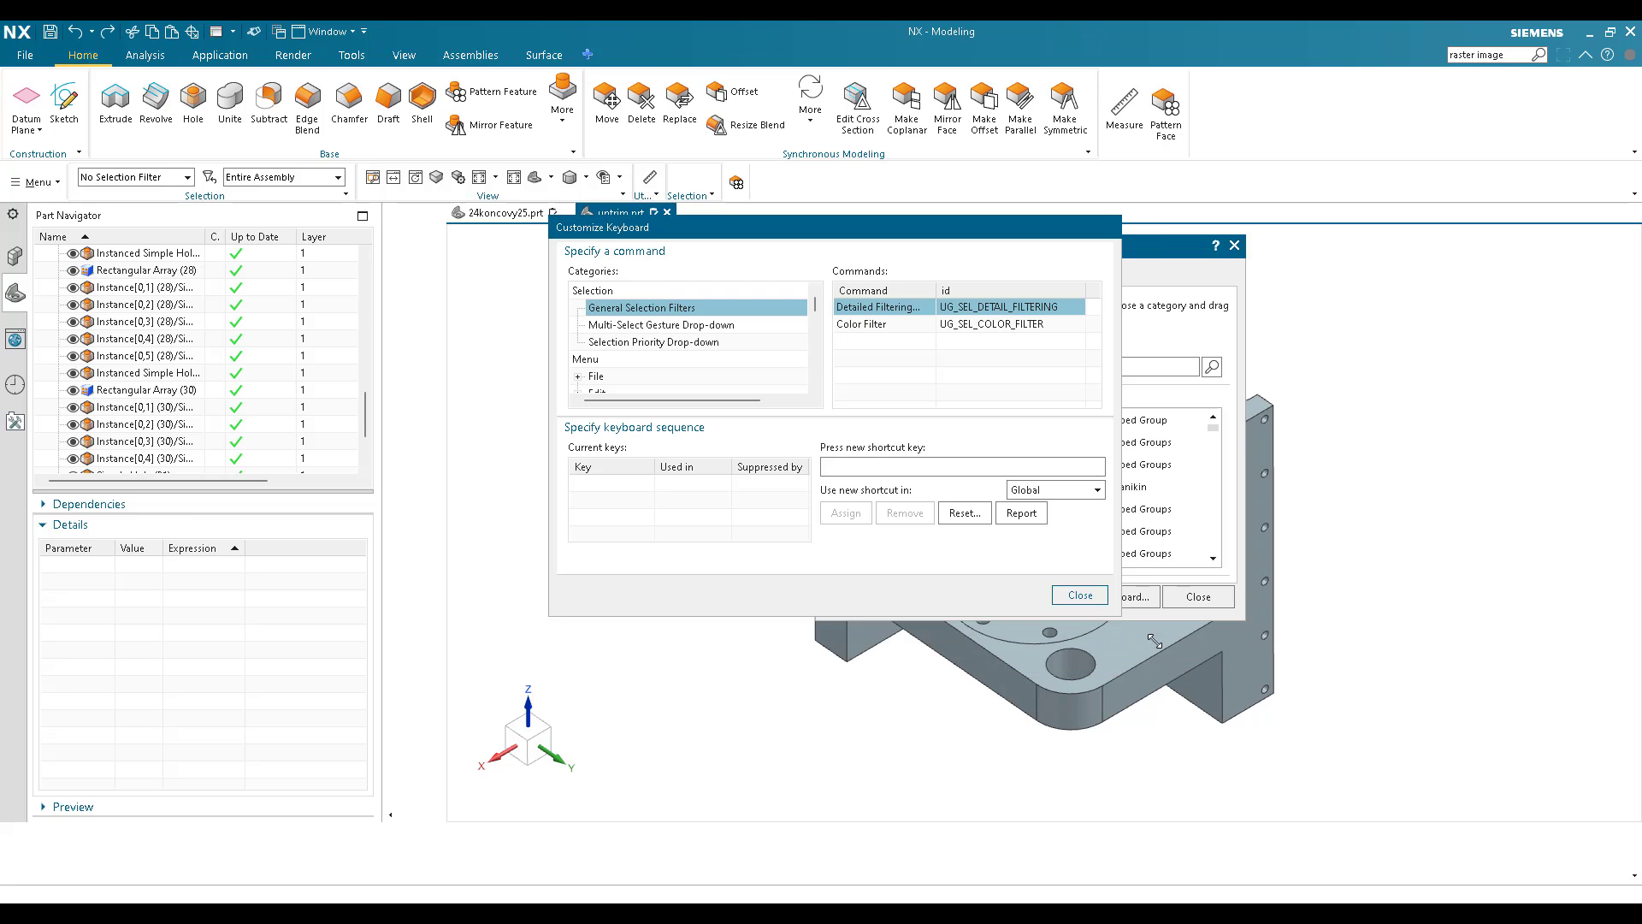
left_click_drag(1153, 641, 1448, 831)
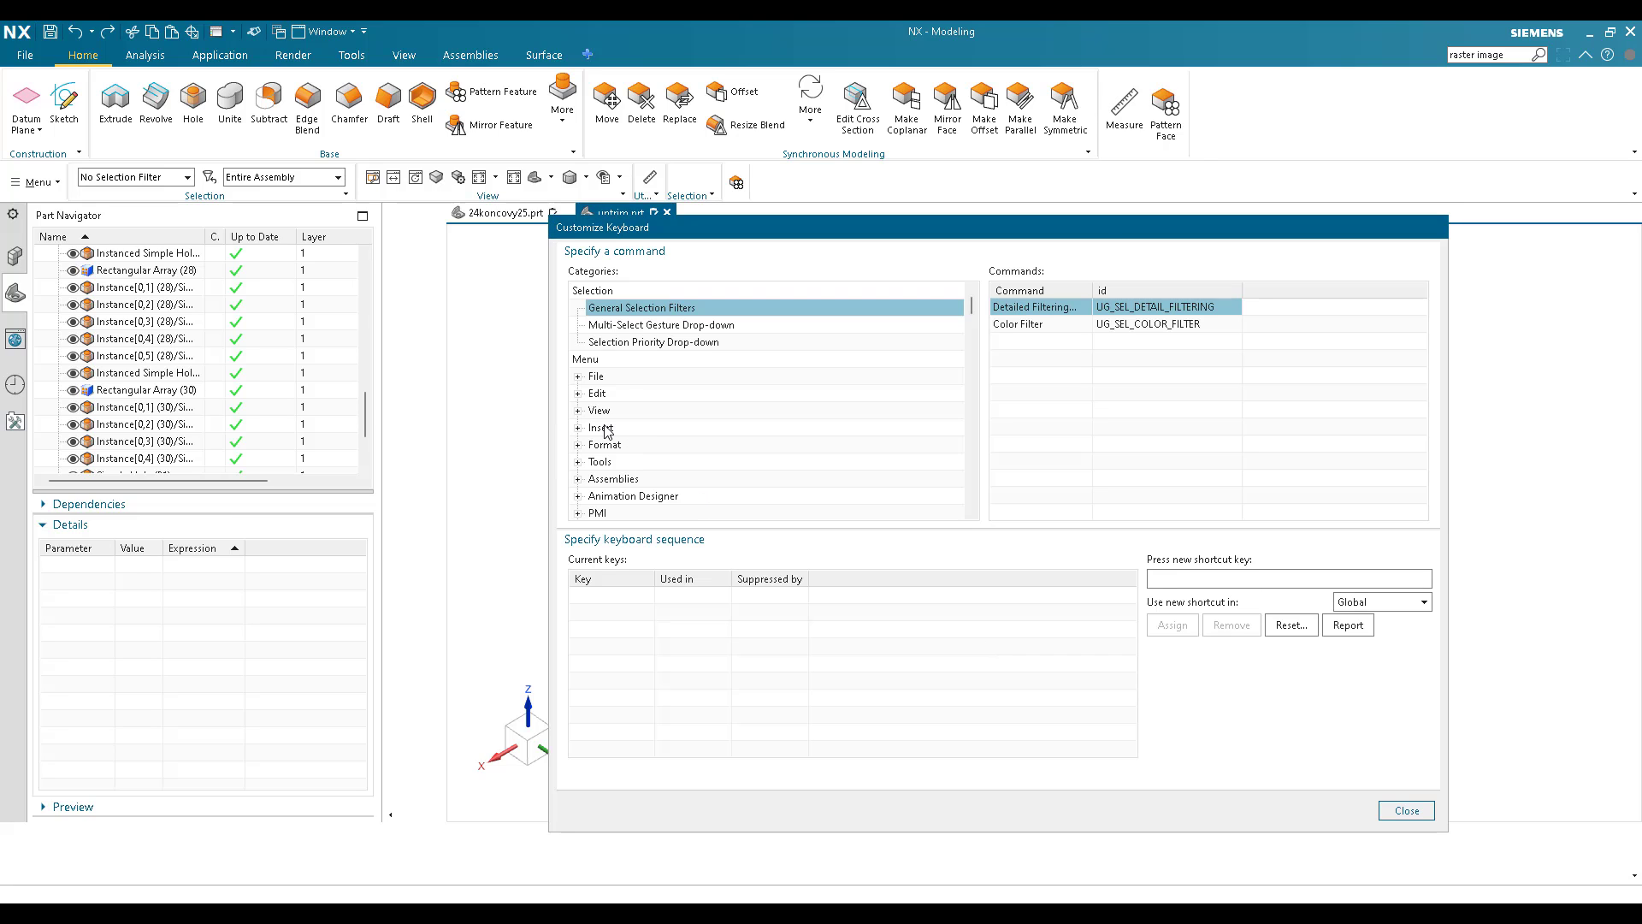
Remove the X shortcut from the Extrude command in the Design Feature category under Insert
scroll(603, 430, "down", 4)
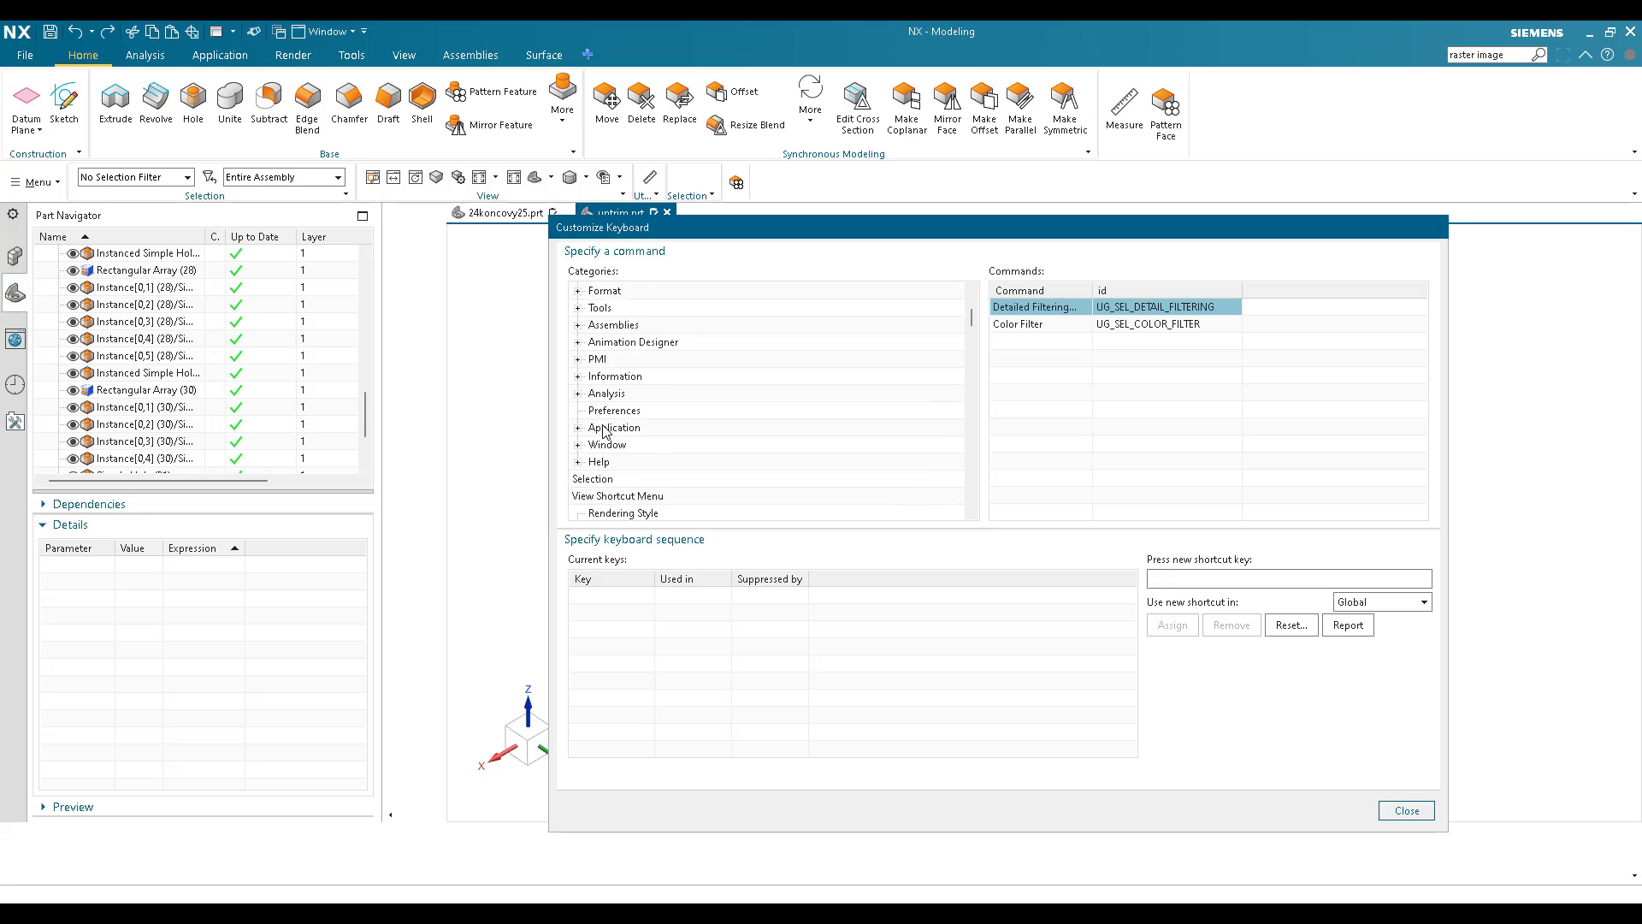
scroll(603, 430, "up", 4)
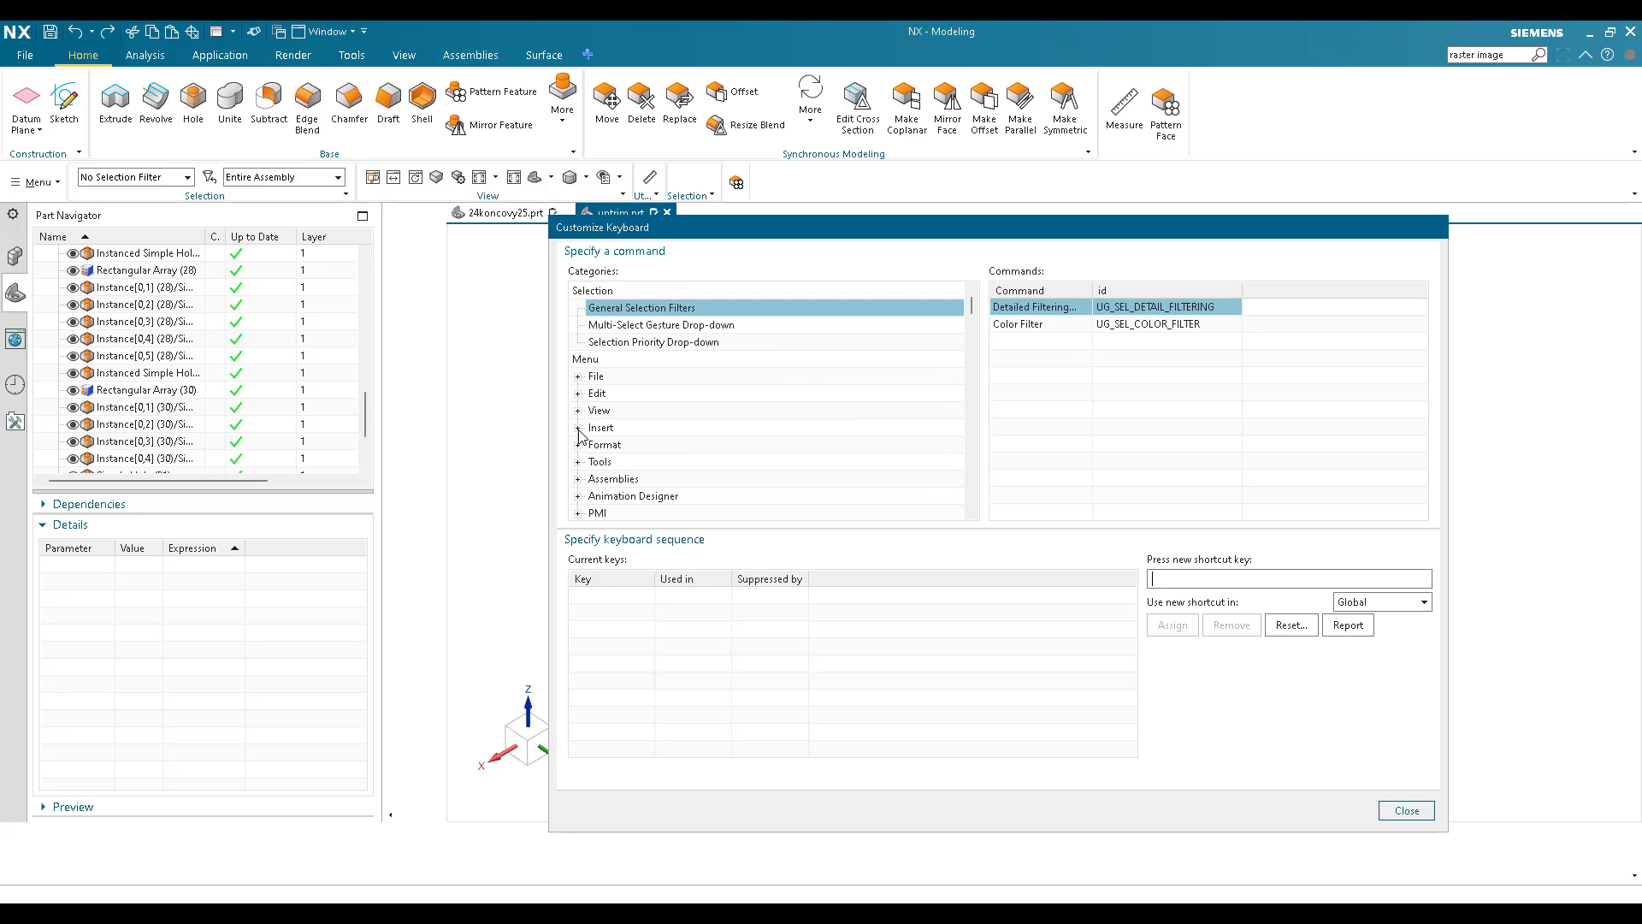
left_click(578, 428)
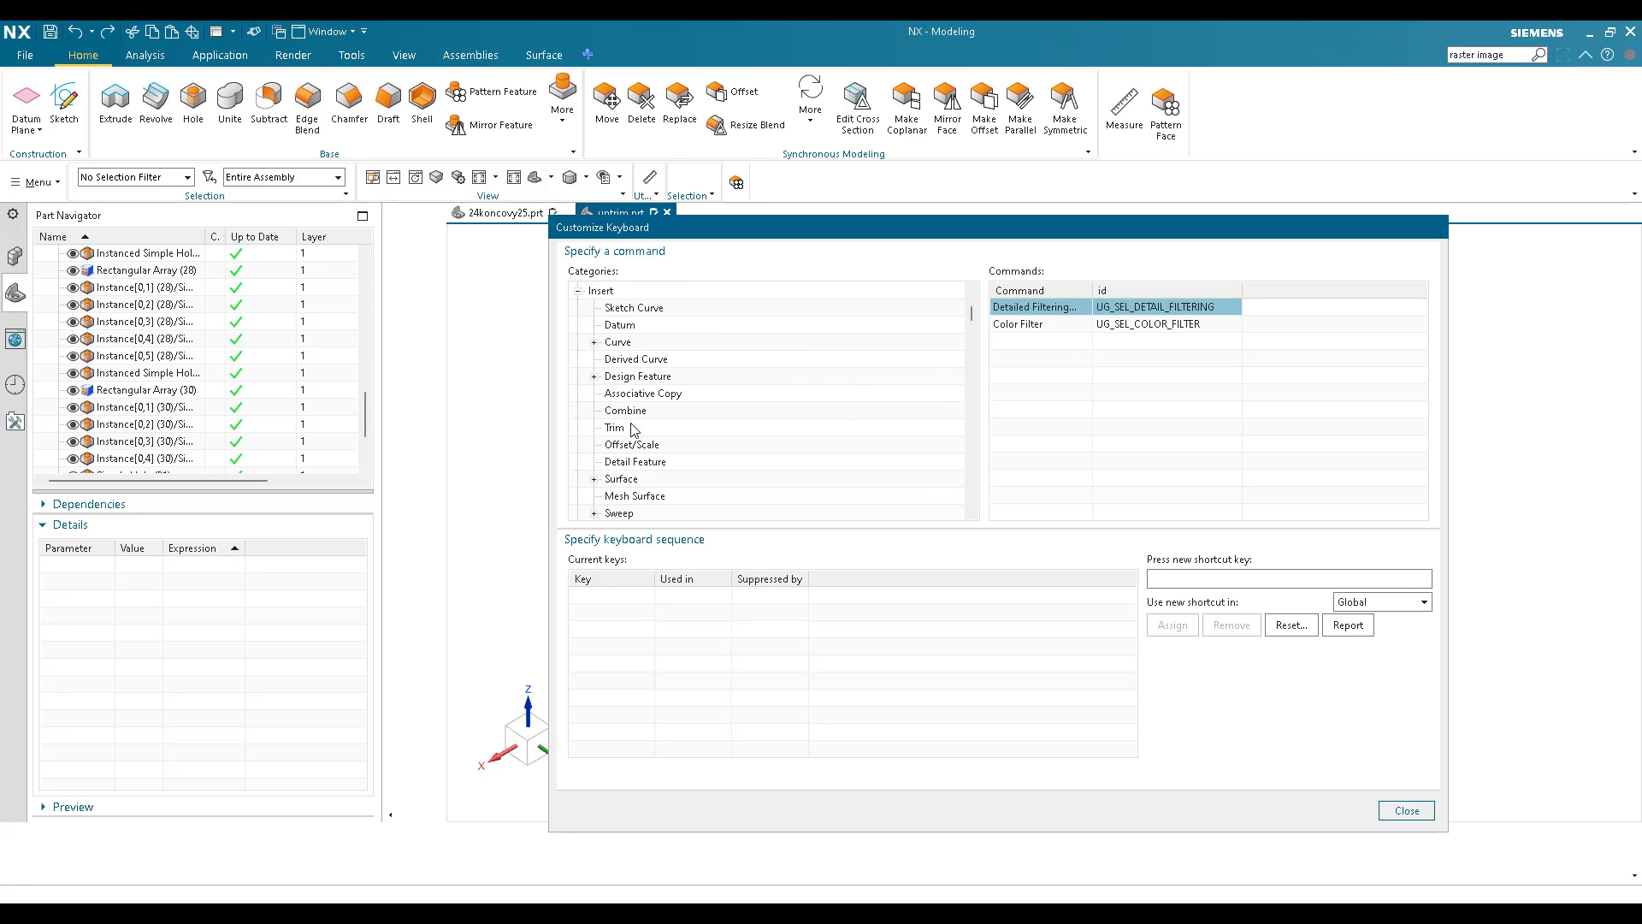
scroll(637, 402, "down", 2)
scroll(637, 402, "down", 1)
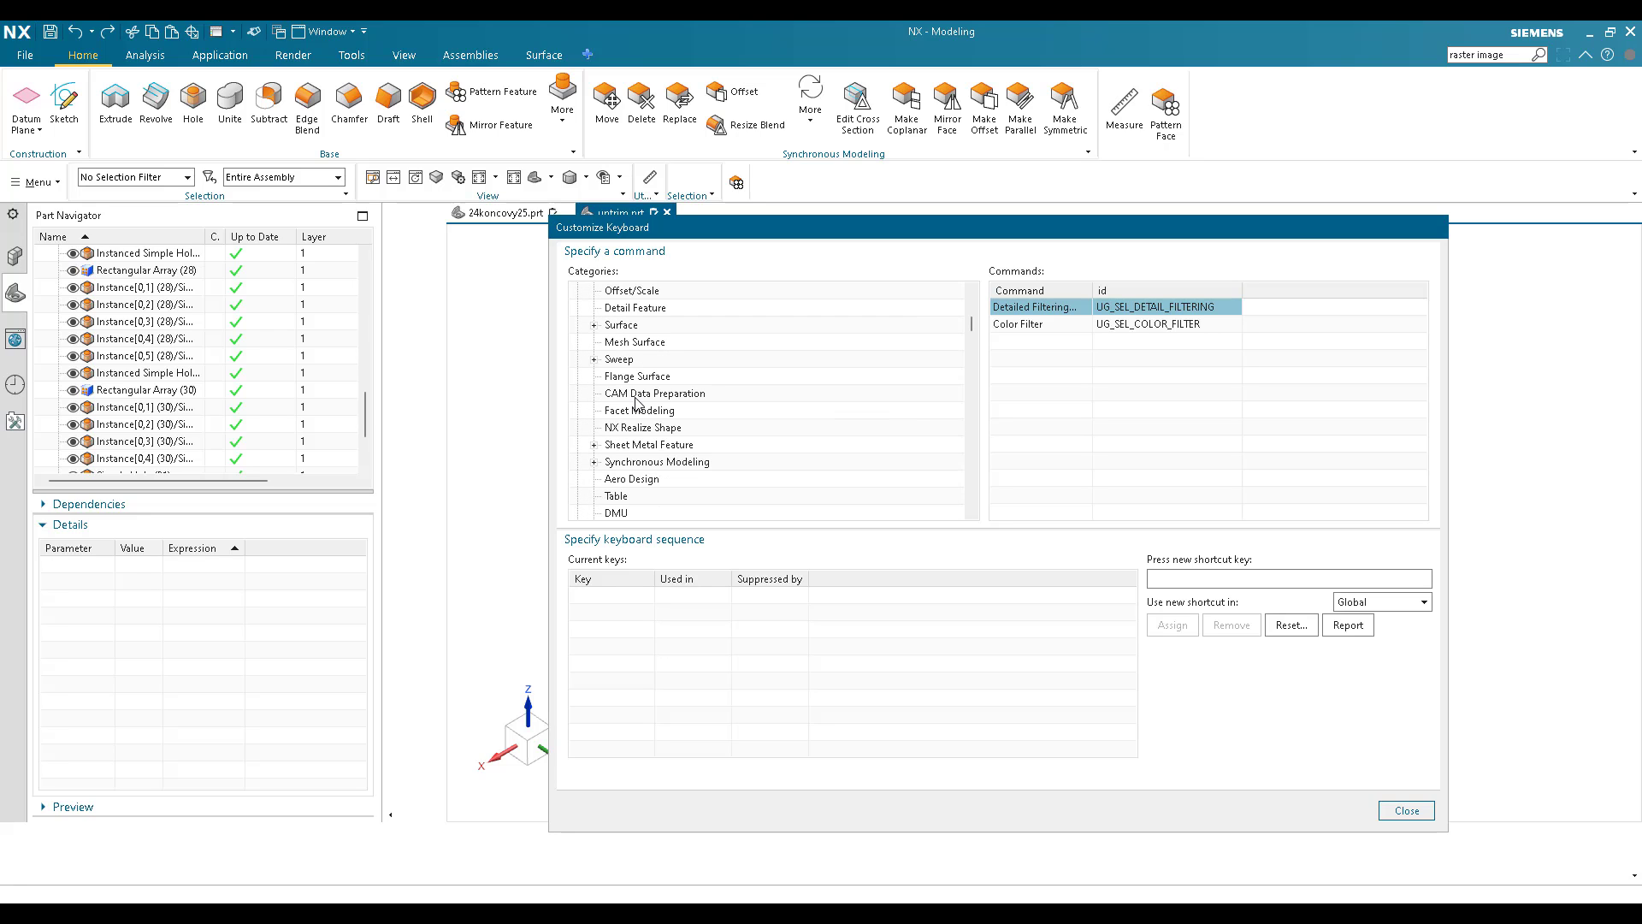
scroll(638, 458, "down", 2)
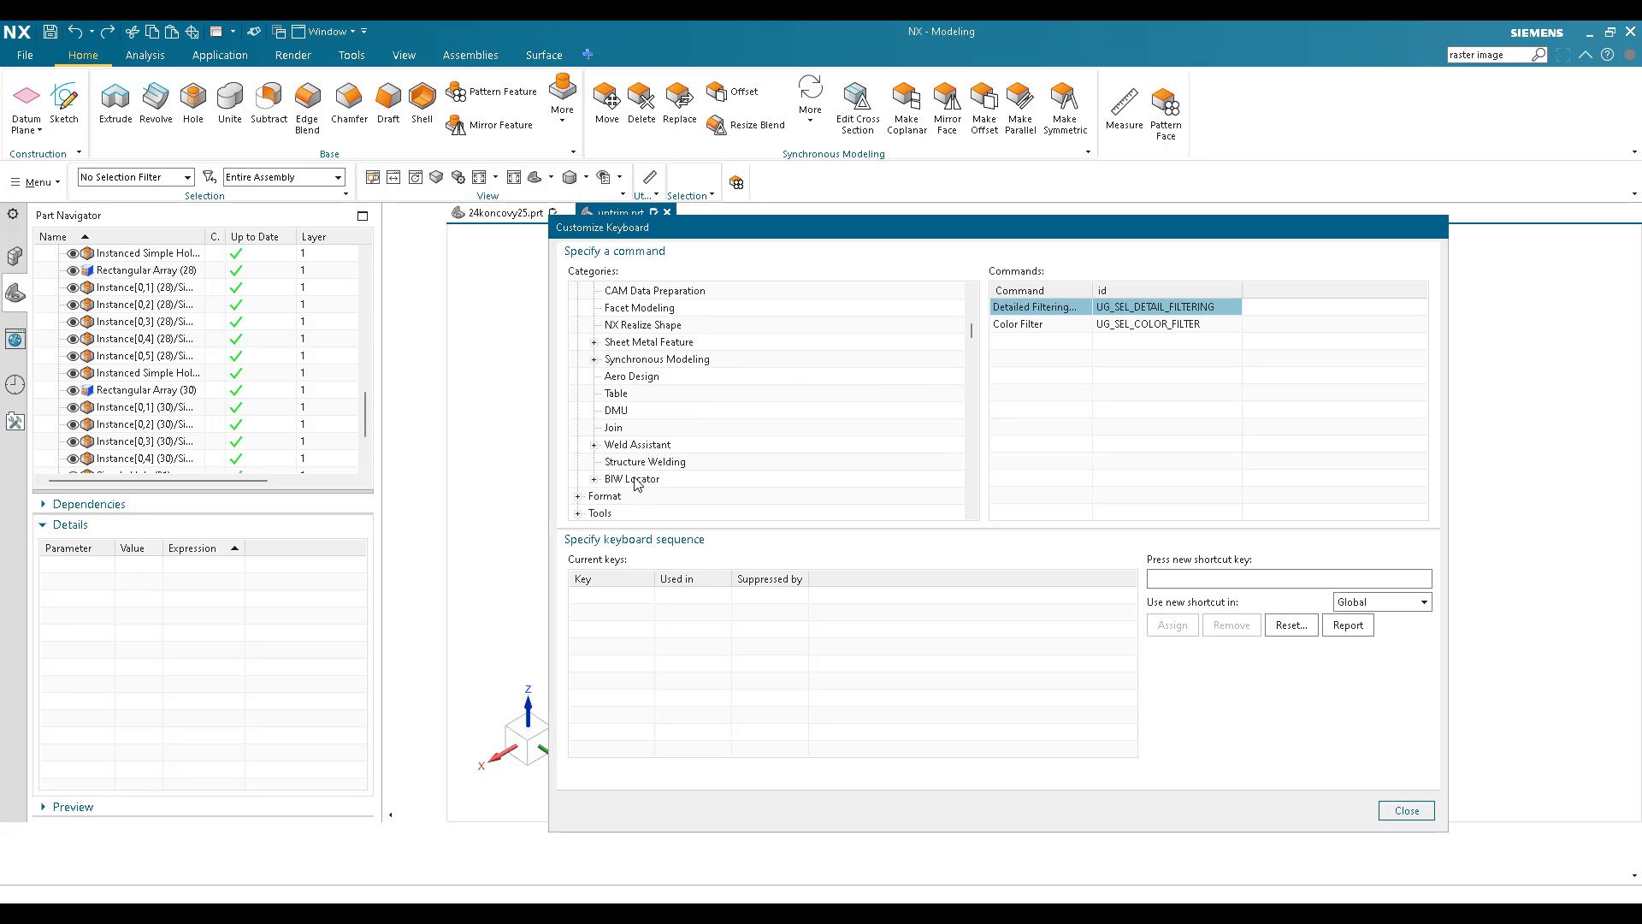
scroll(604, 501, "up", 3)
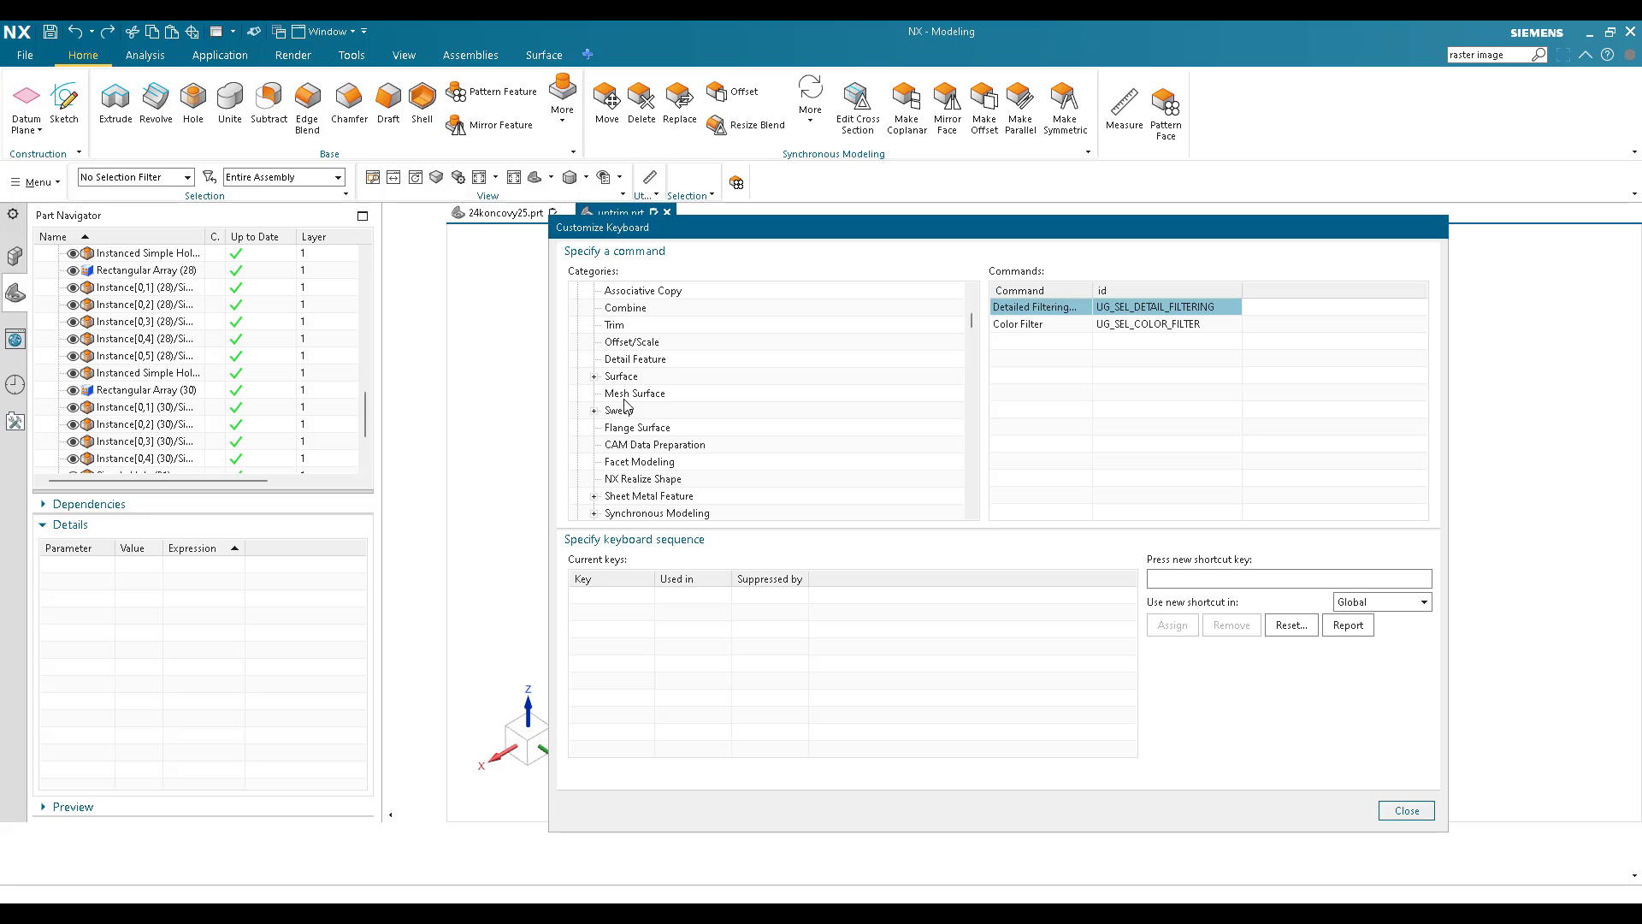
scroll(625, 402, "up", 2)
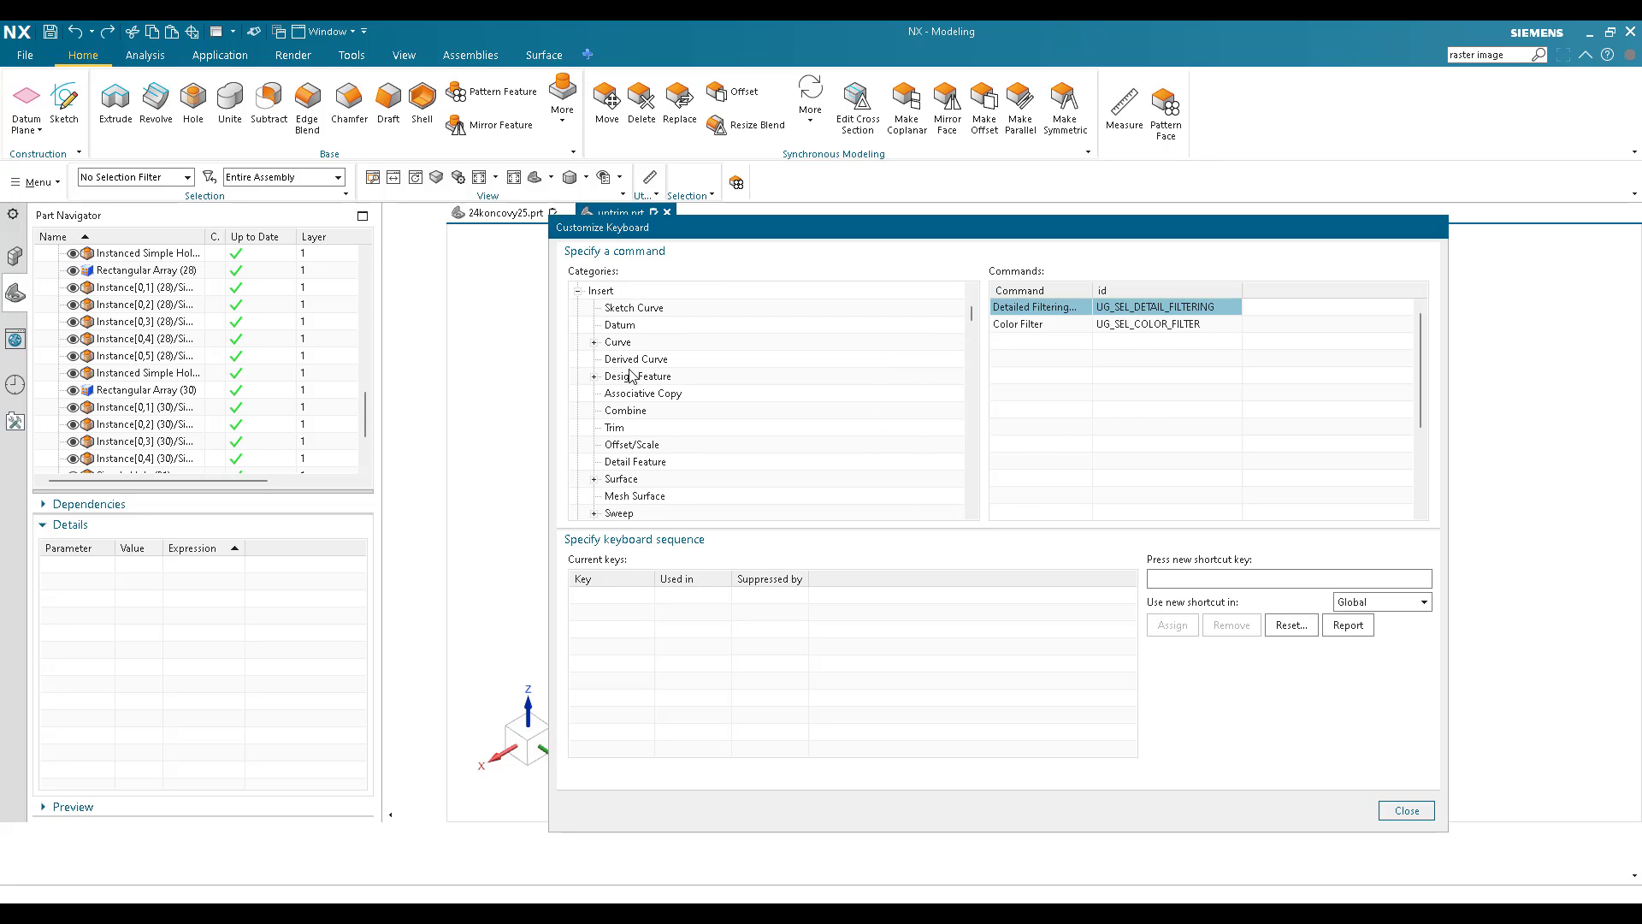
left_click(631, 376)
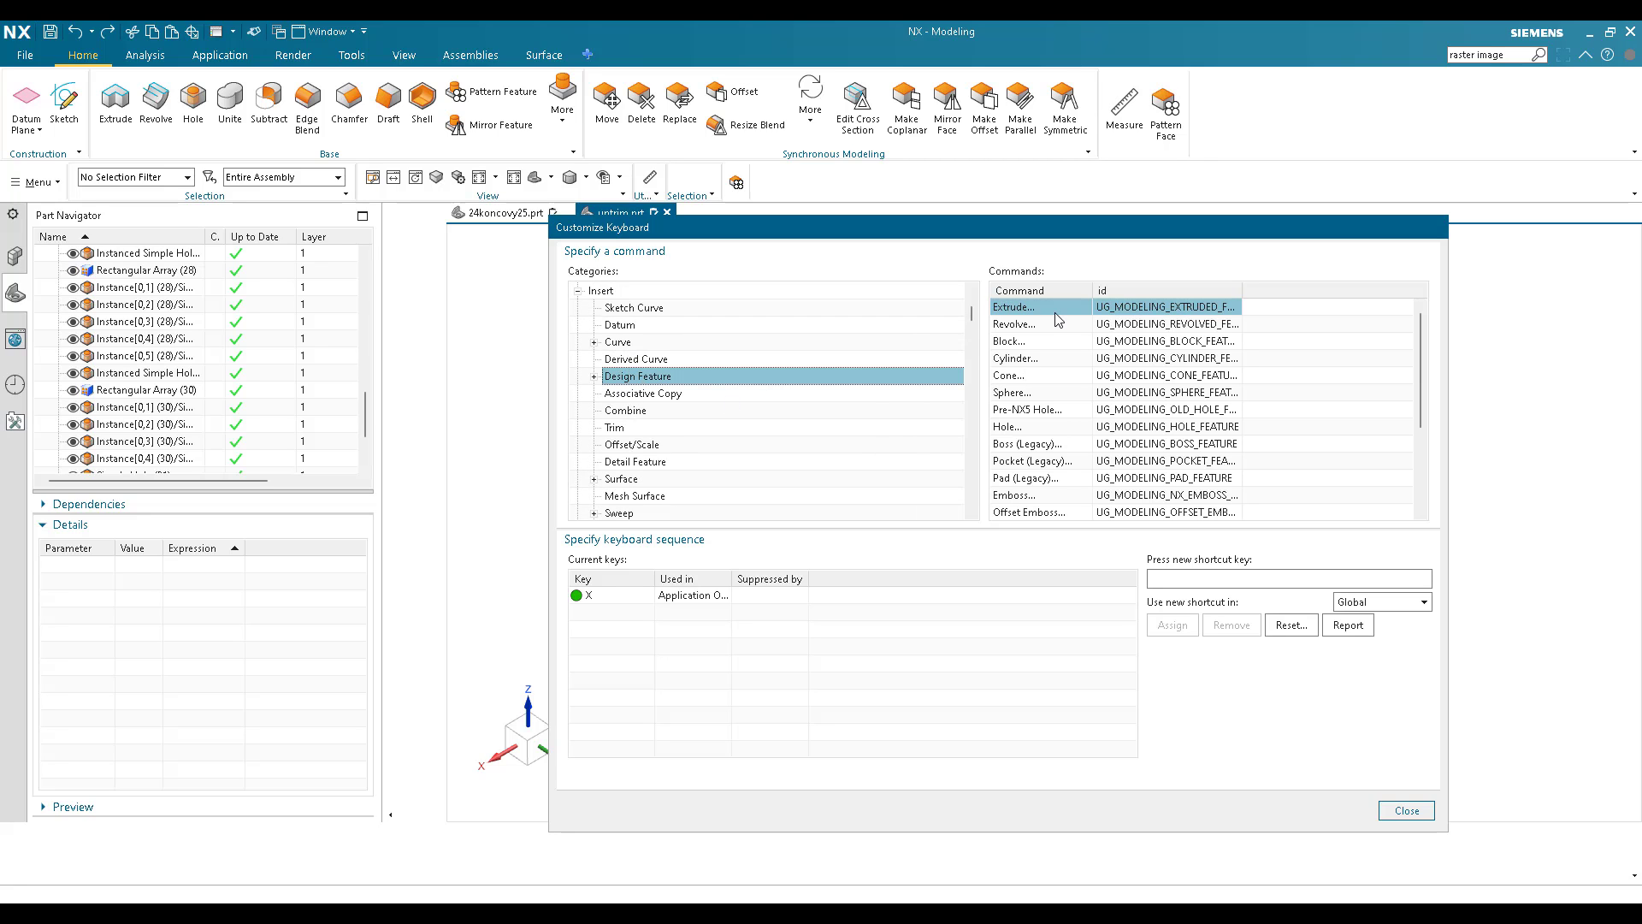
left_click(607, 597)
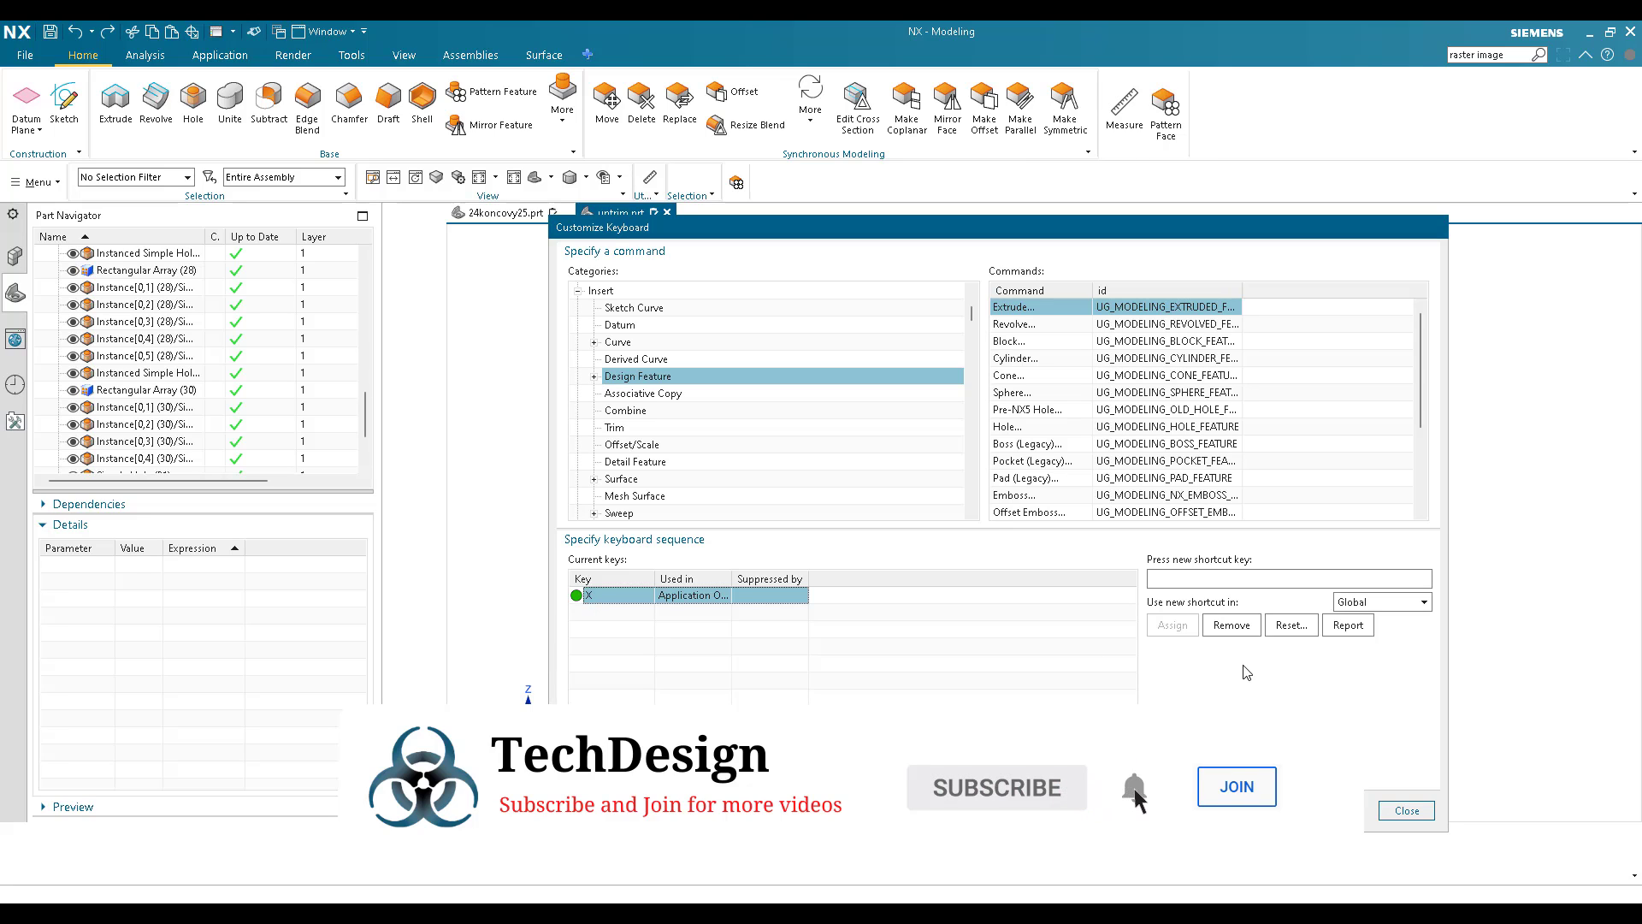
left_click(1237, 632)
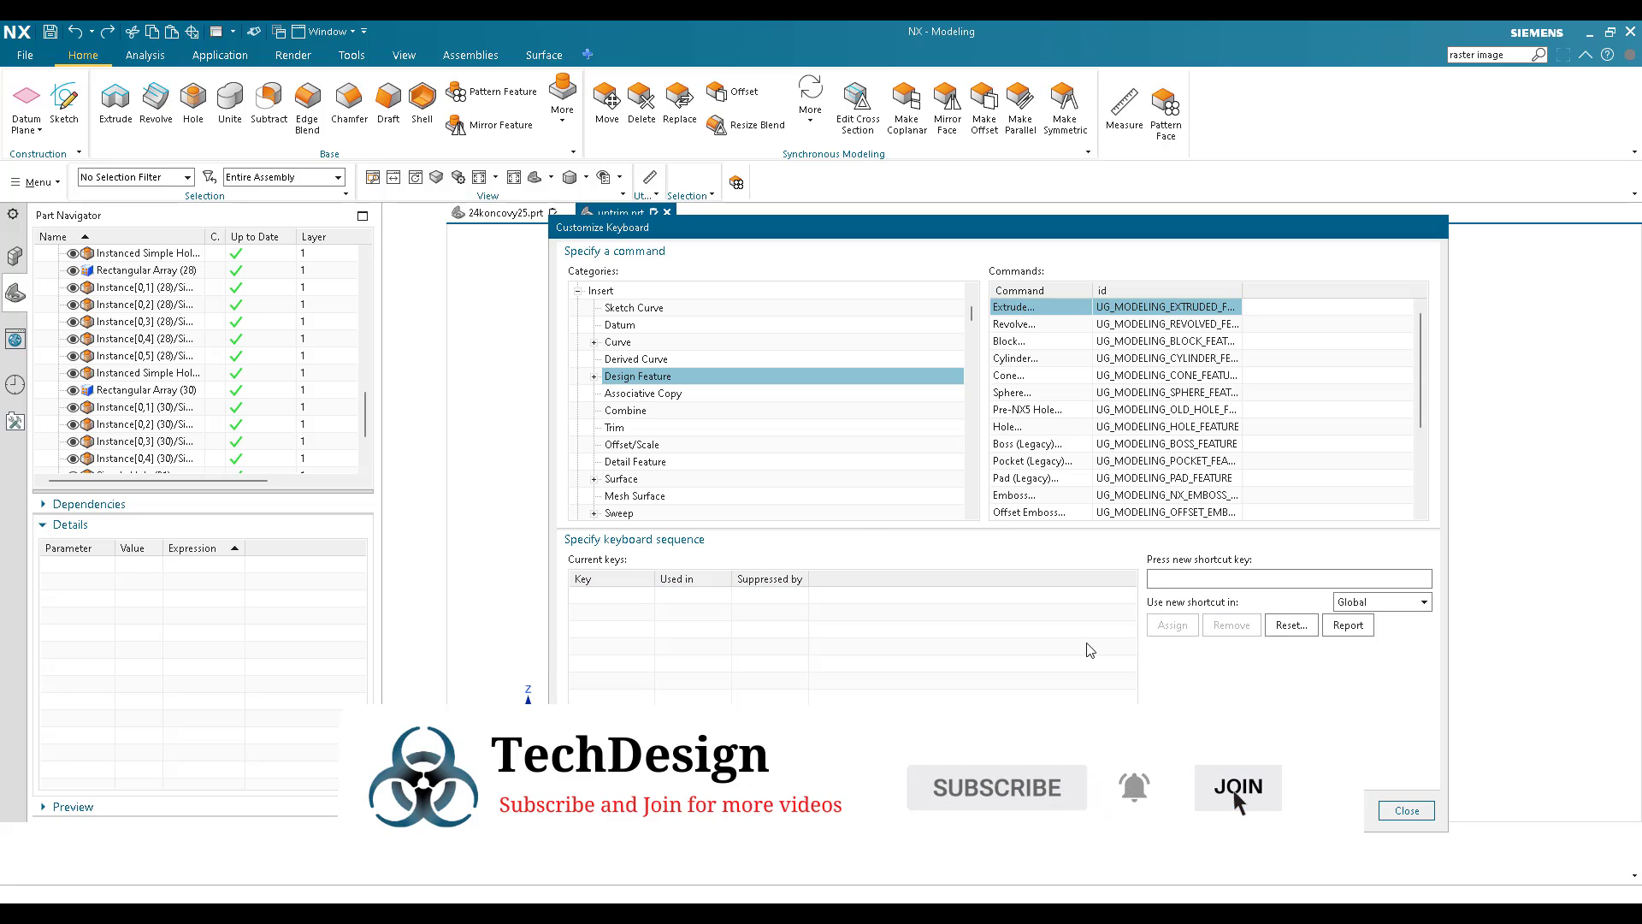
Look through the Design Feature commands and the Lattice subcategory for the Shell command
left_click(1026, 428)
scroll(1026, 423, "down", 2)
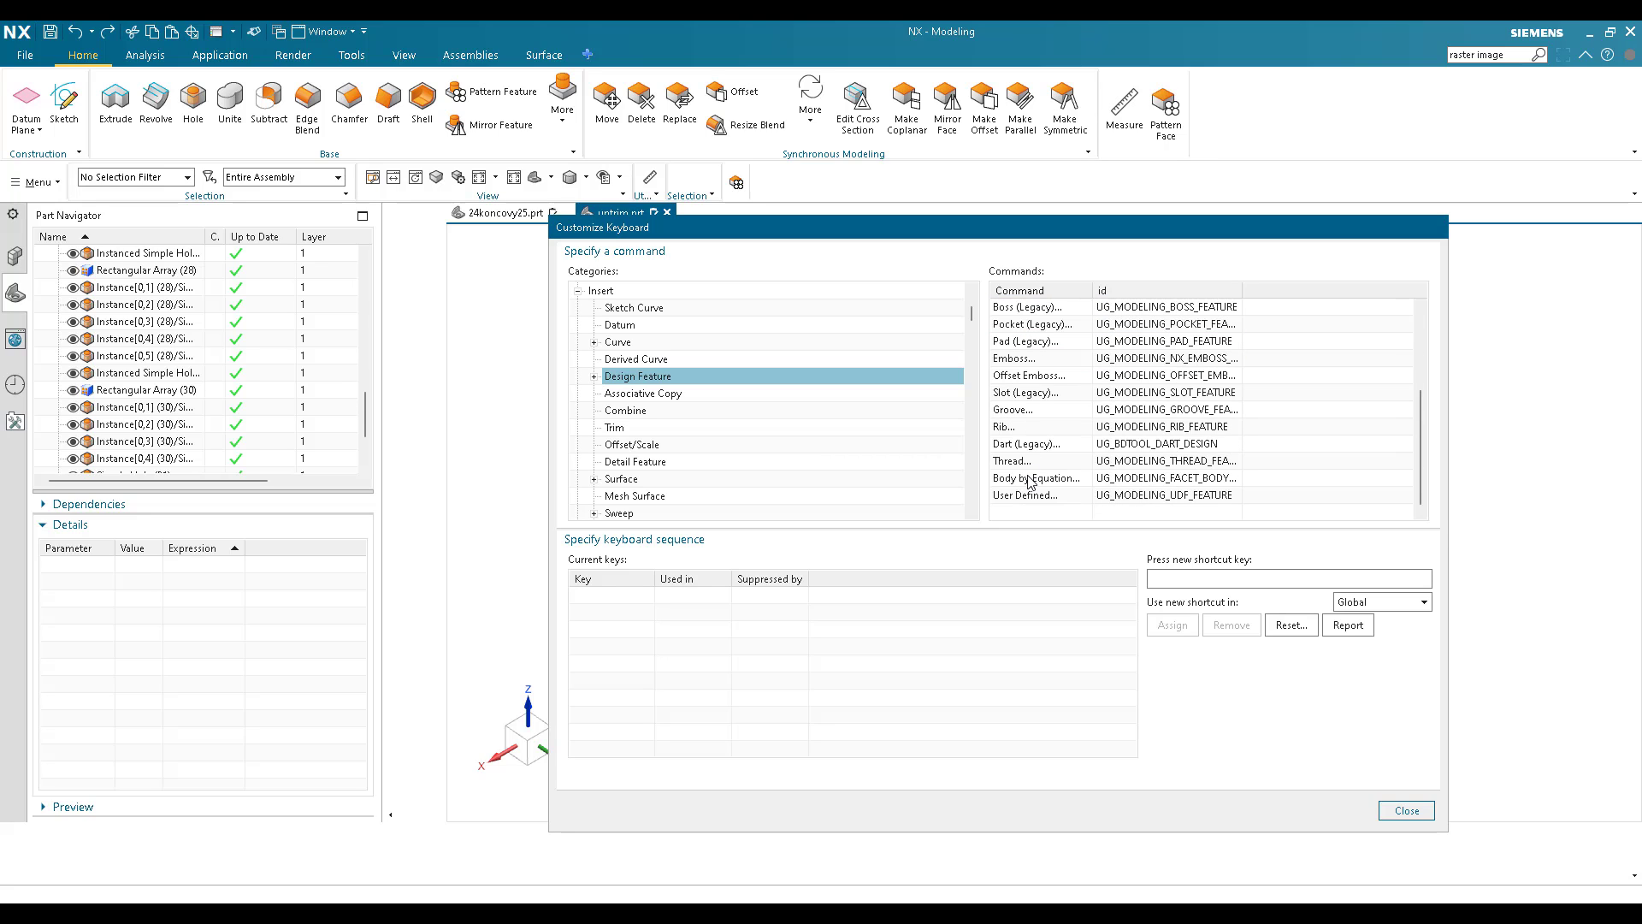
scroll(1033, 479, "up", 1)
scroll(1012, 409, "up", 1)
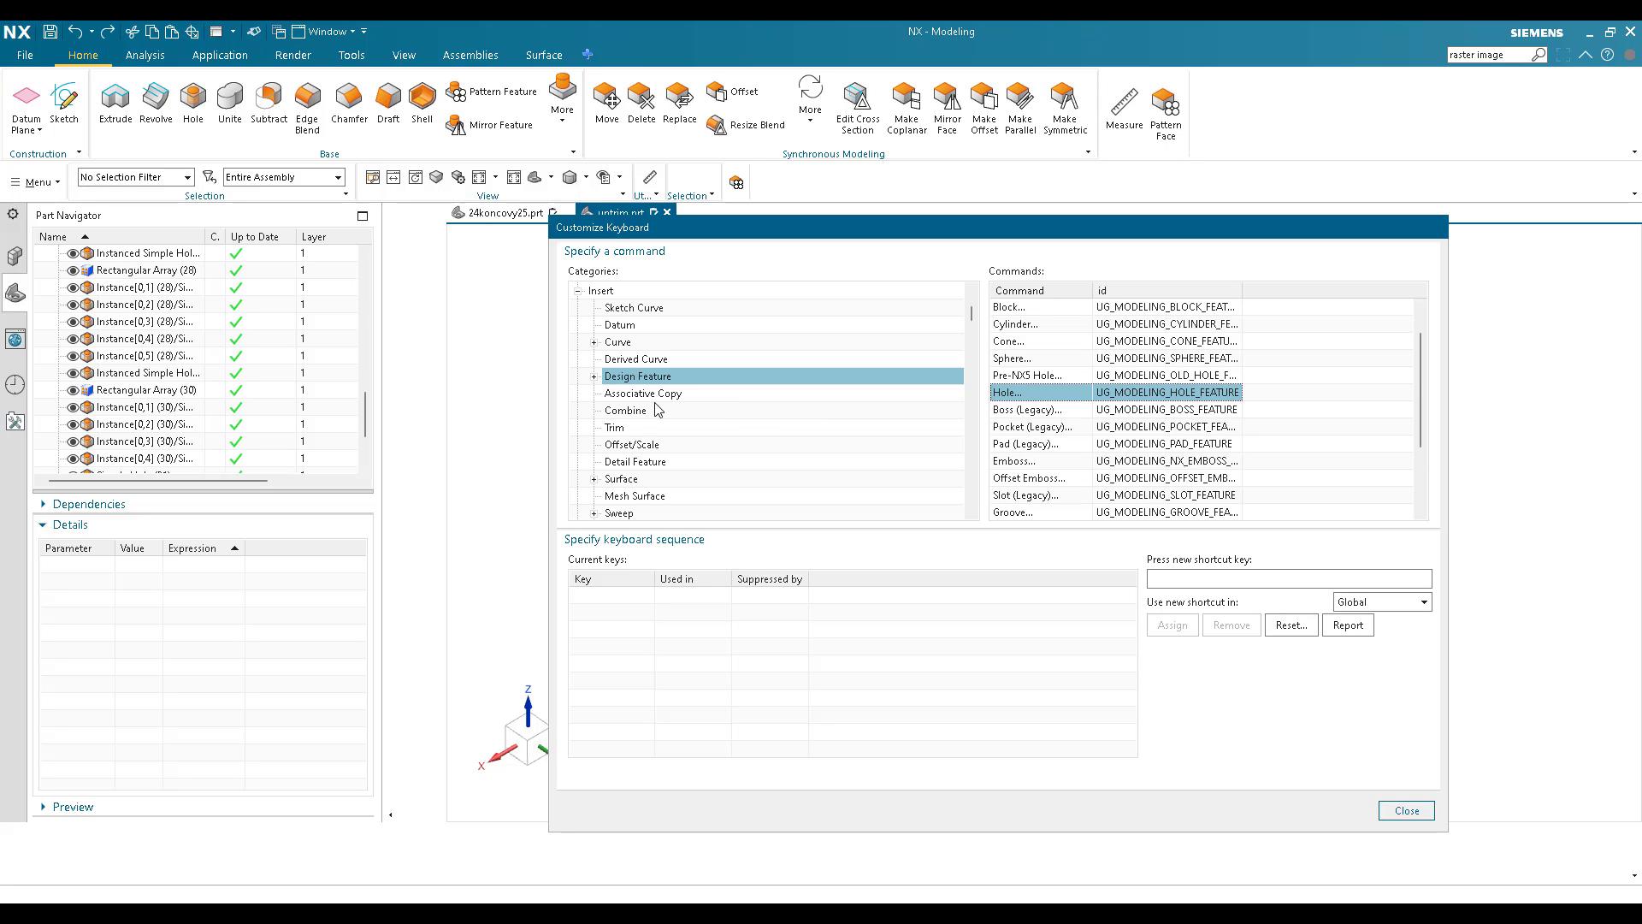
left_click(594, 378)
left_click(652, 395)
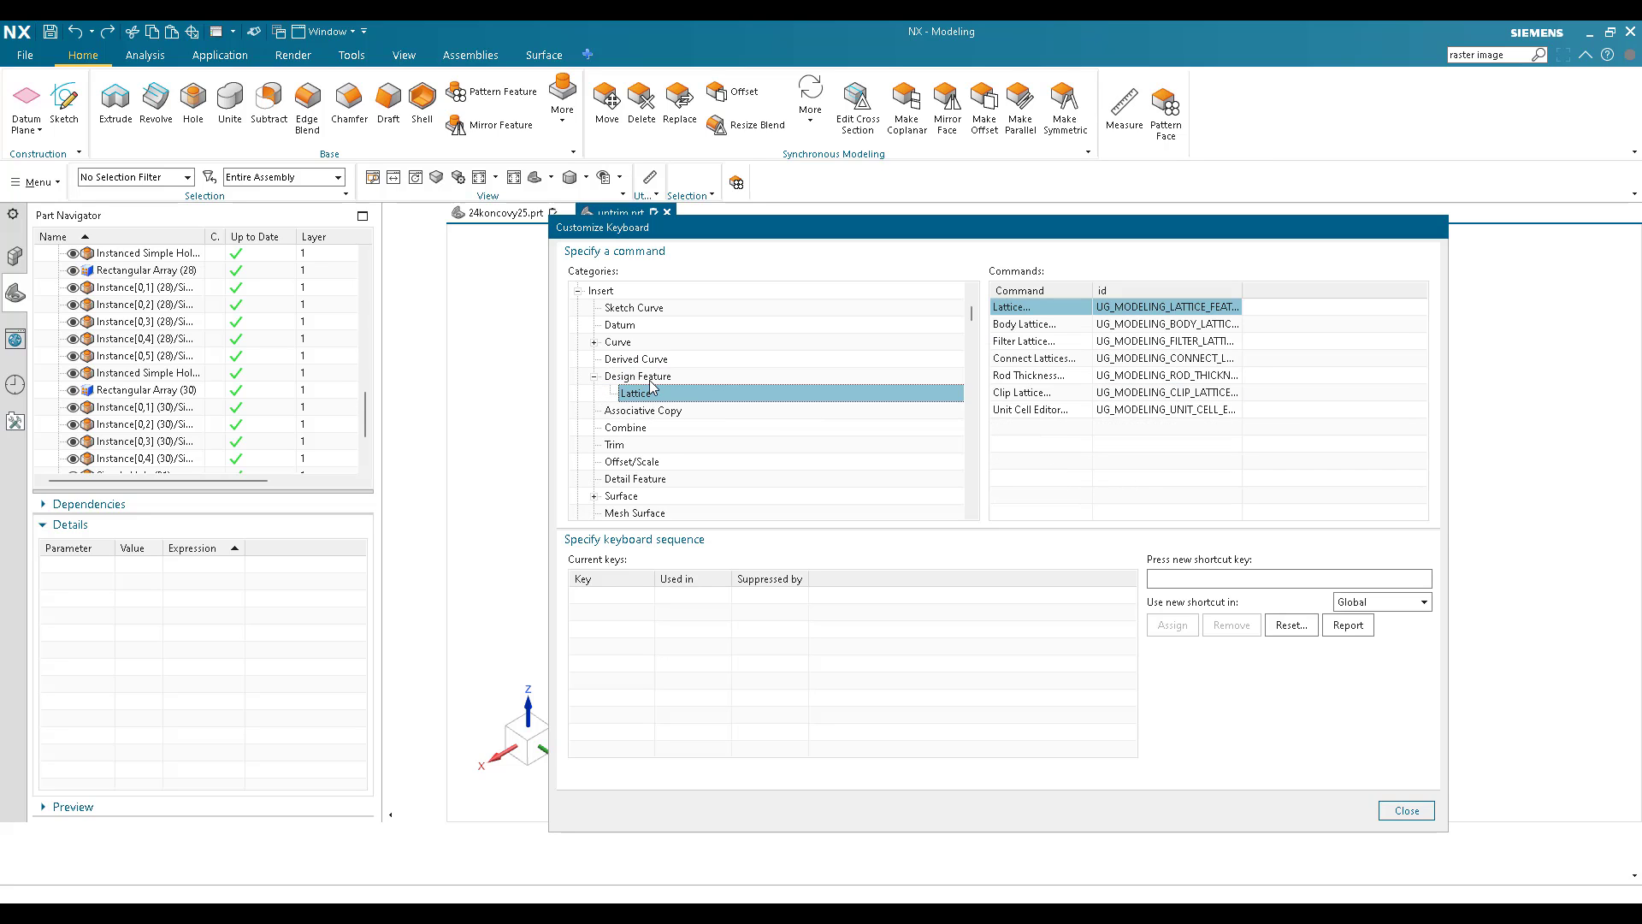
left_click(653, 379)
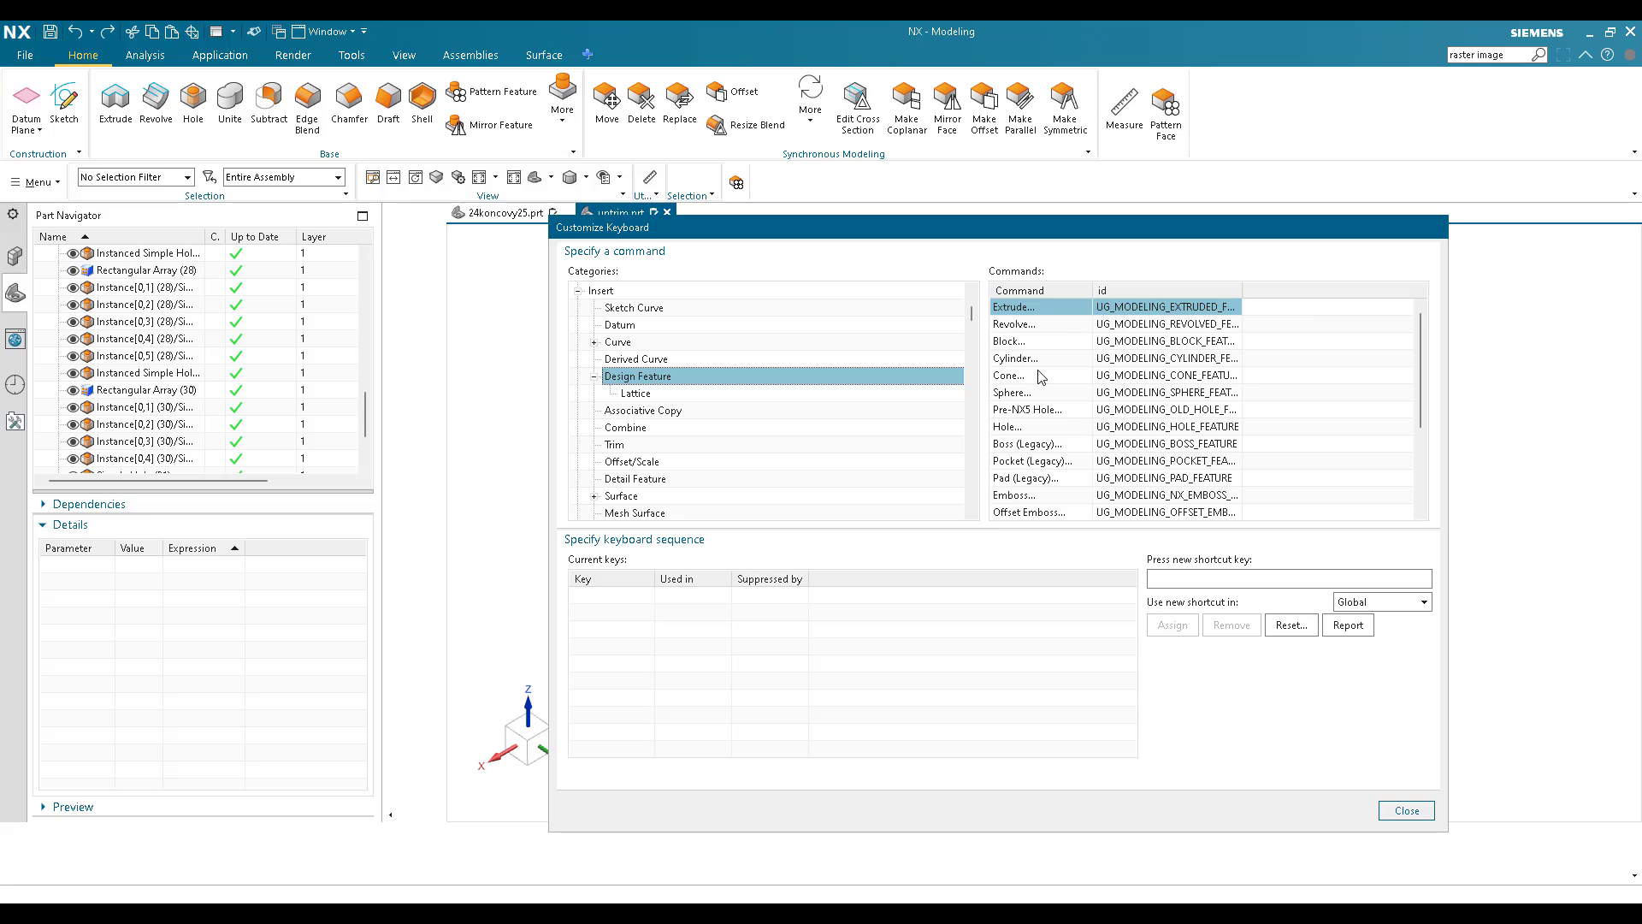
scroll(1040, 377, "down", 2)
scroll(1041, 377, "down", 1)
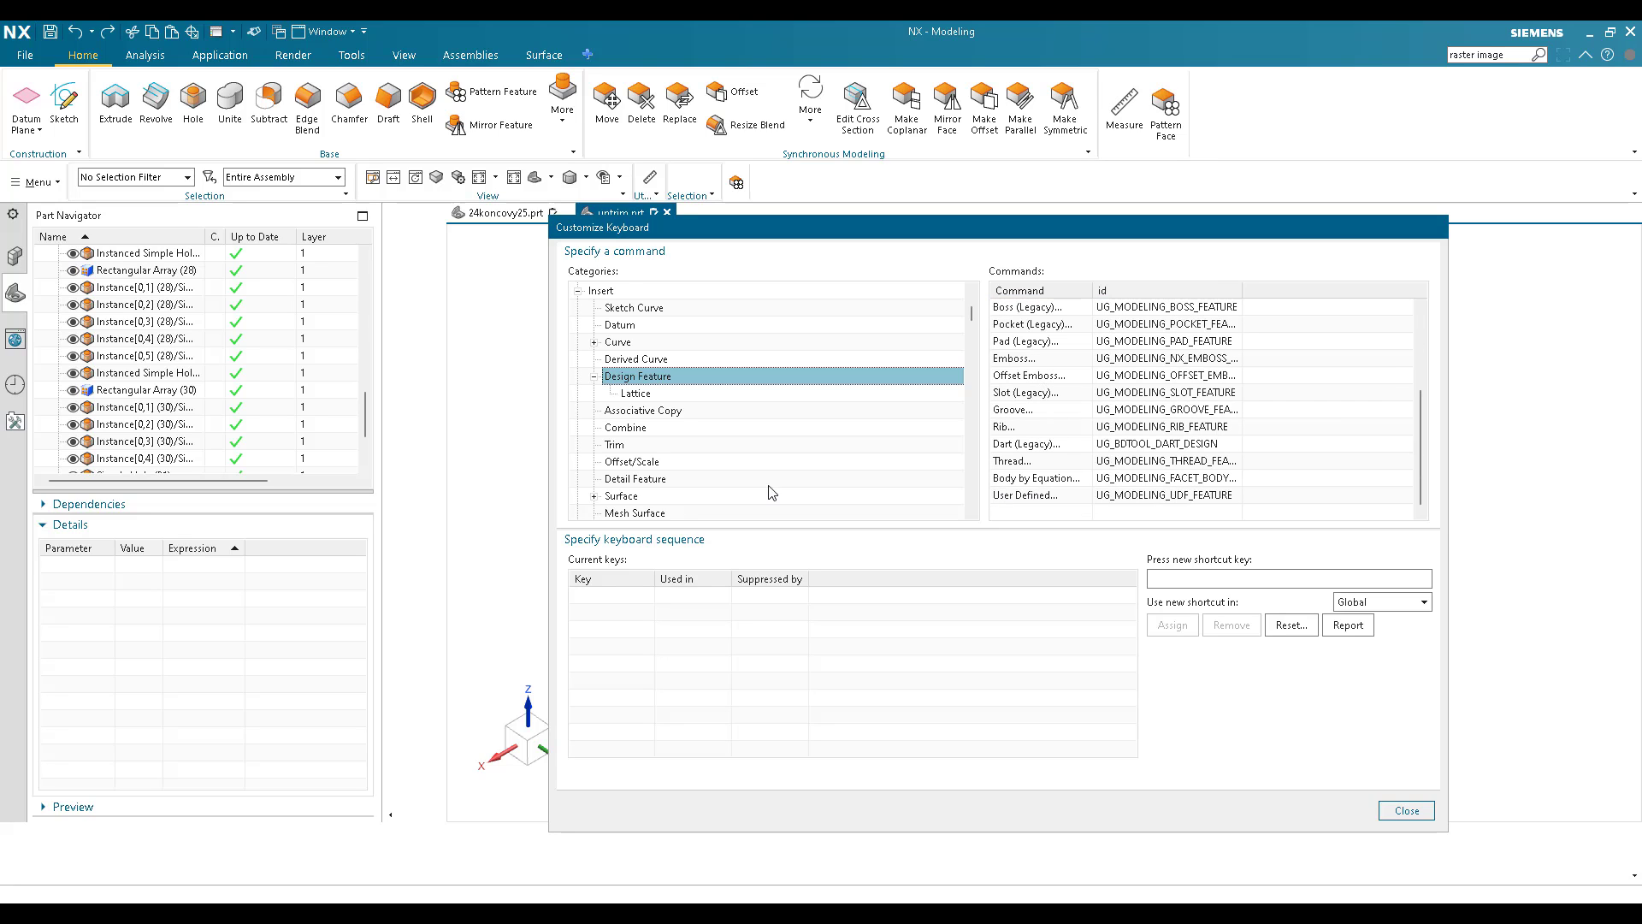
Check the Insert categories from Associative Copy to Detail Feature for the Shell command, and close both customization dialogs
left_click(636, 418)
left_click(627, 432)
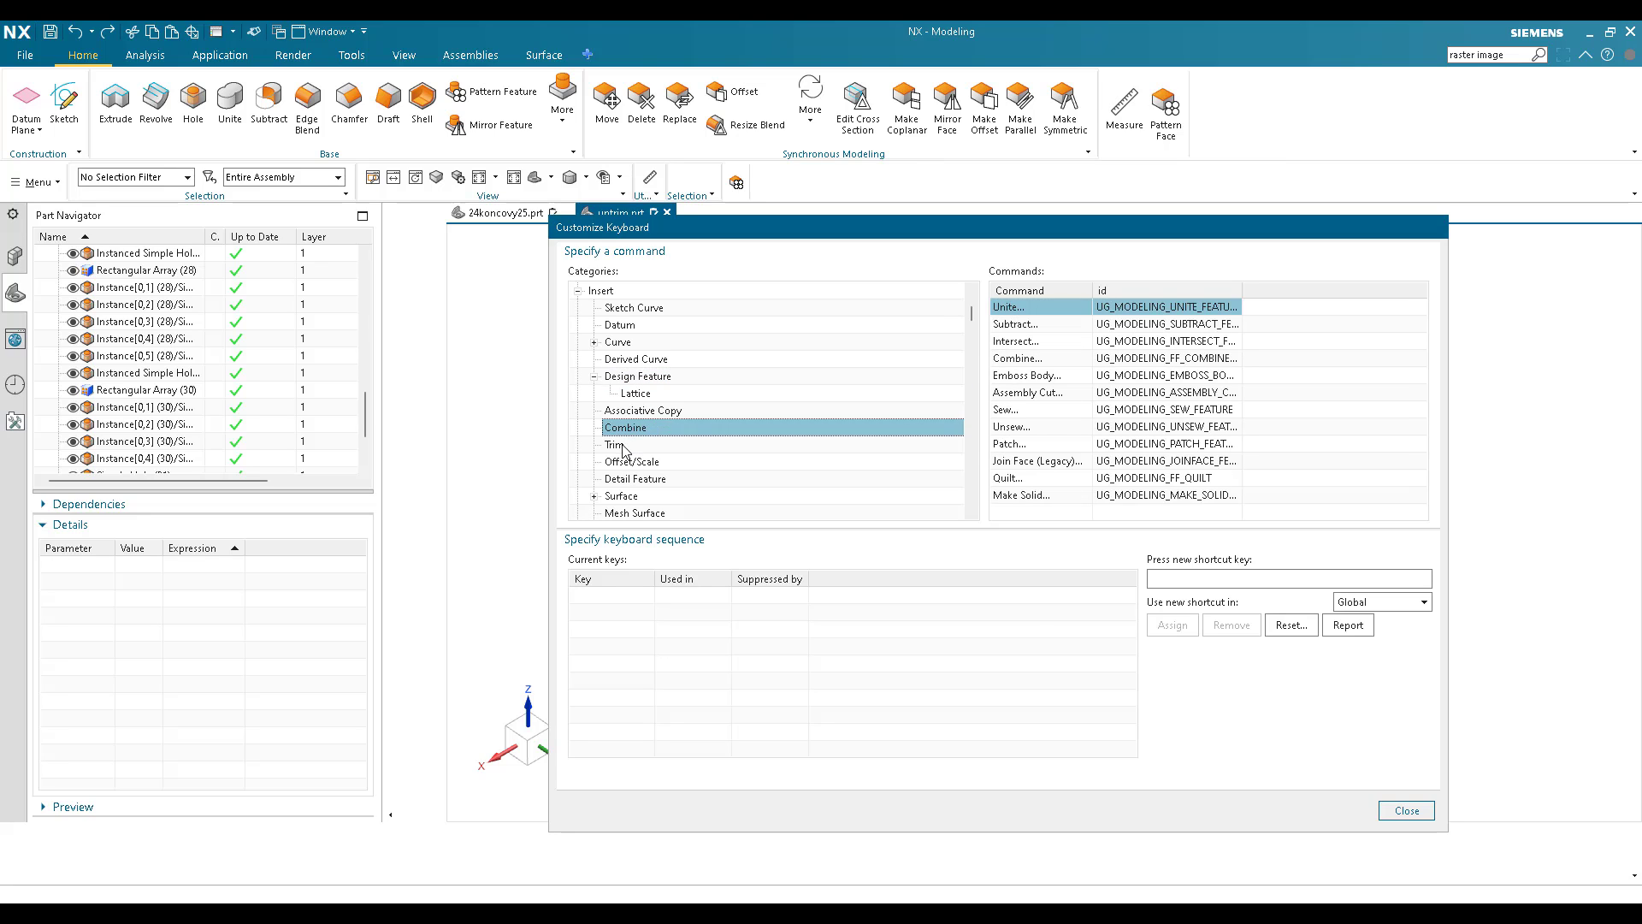
left_click(627, 447)
left_click(625, 464)
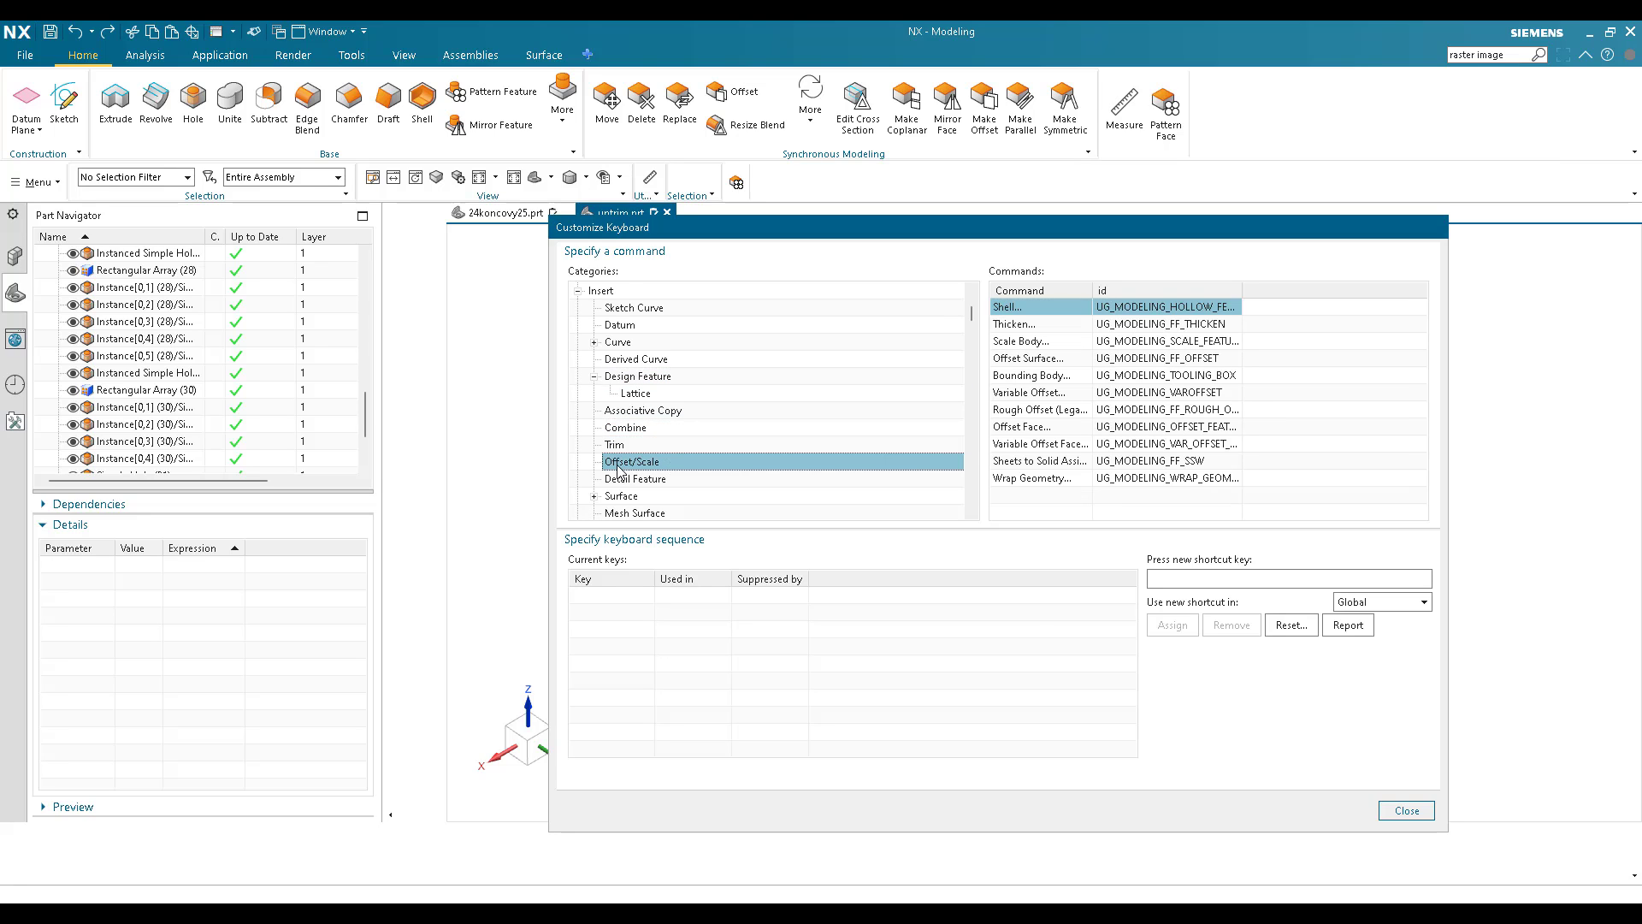
left_click(633, 481)
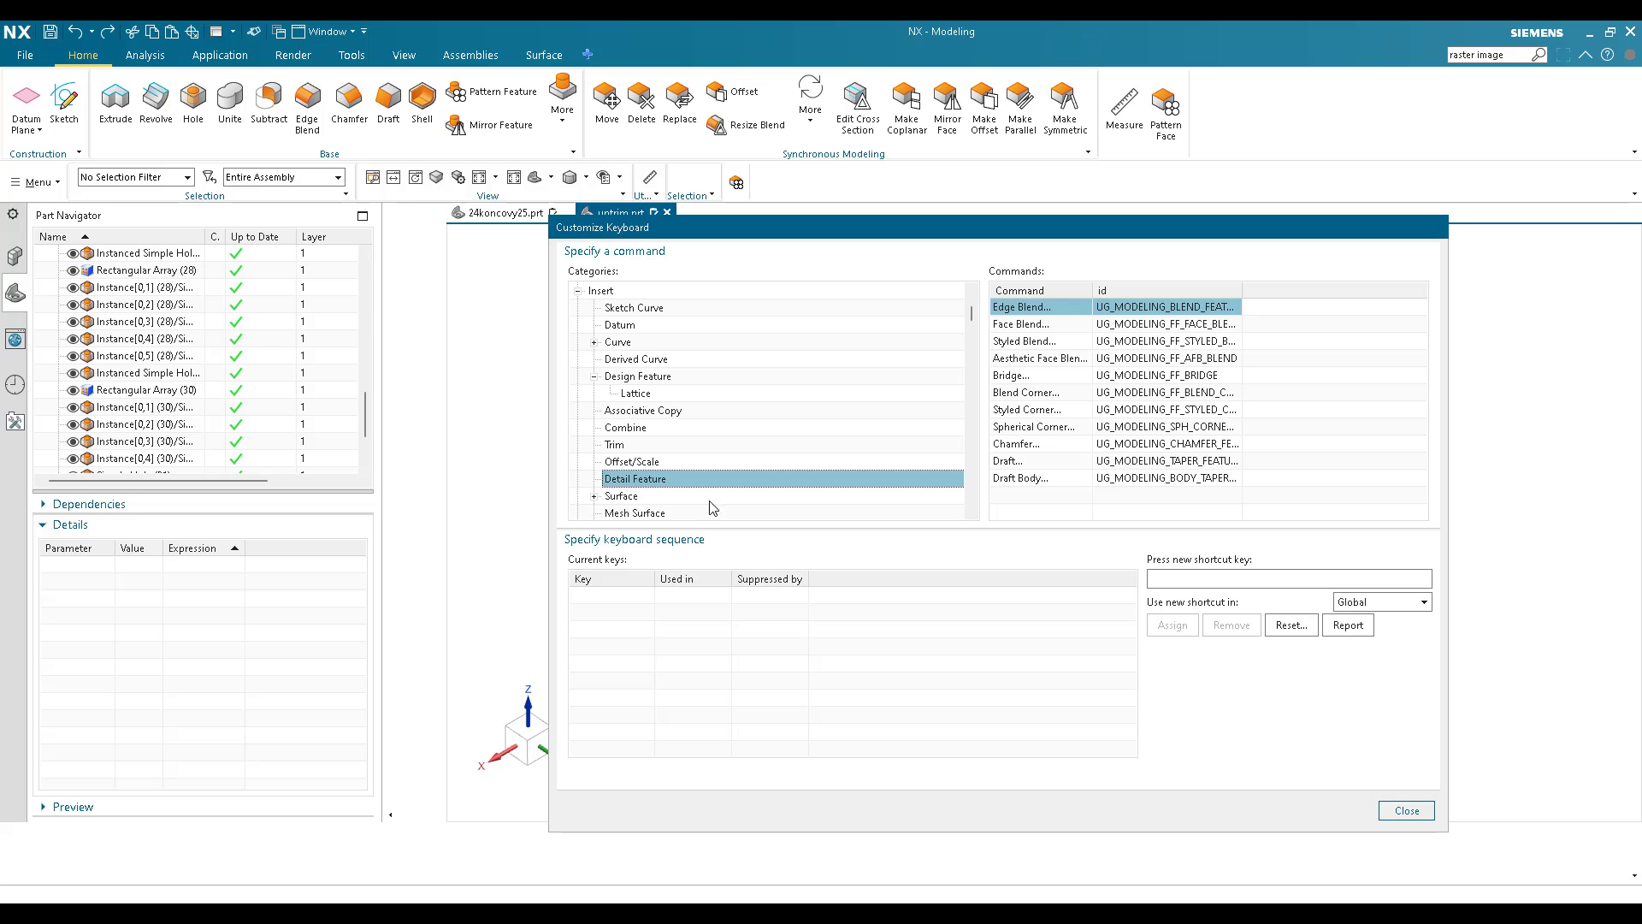
left_click(1407, 810)
left_click(1225, 593)
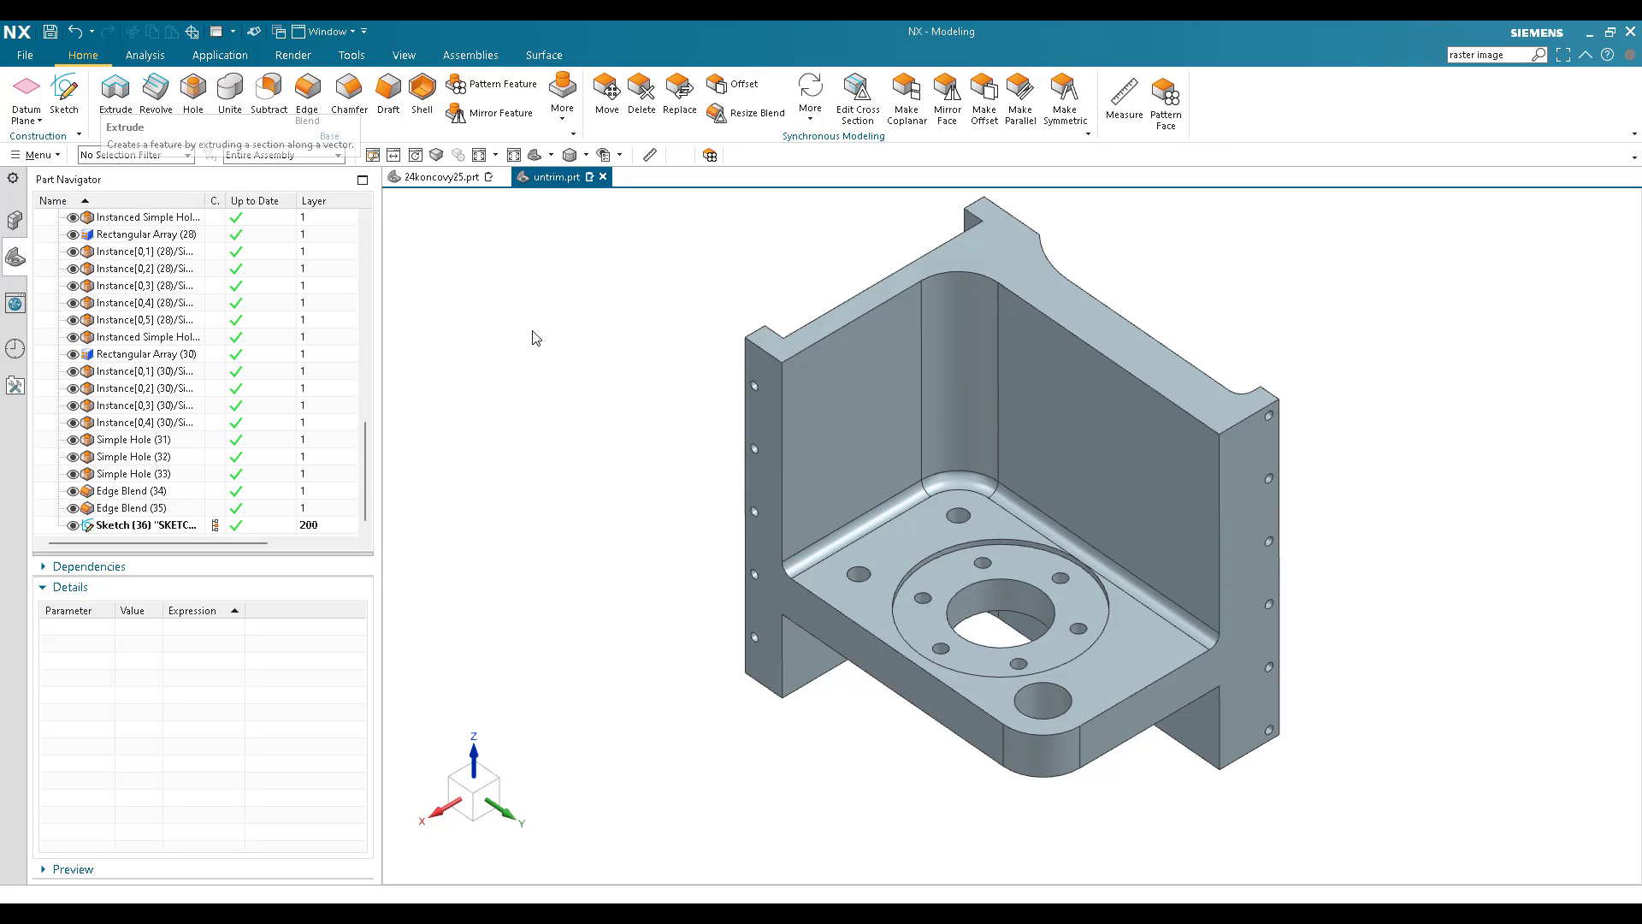
Search the commands for "shell" to find where Shell is located in the menu, and close the Command Finder
left_click(1510, 59)
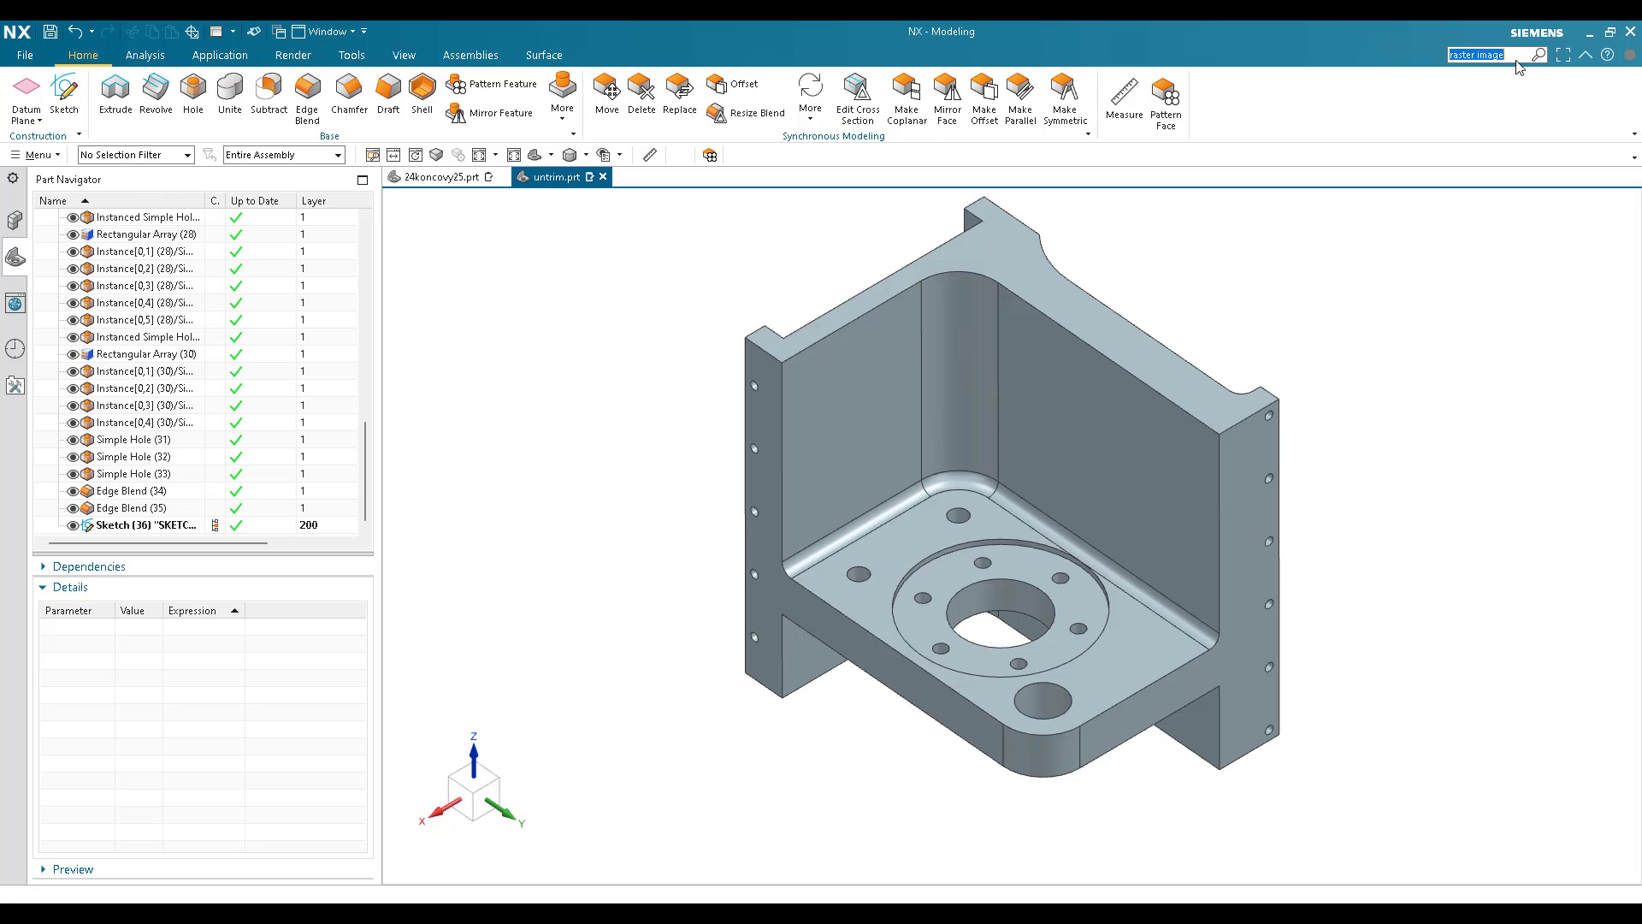
type("shell")
key("Return")
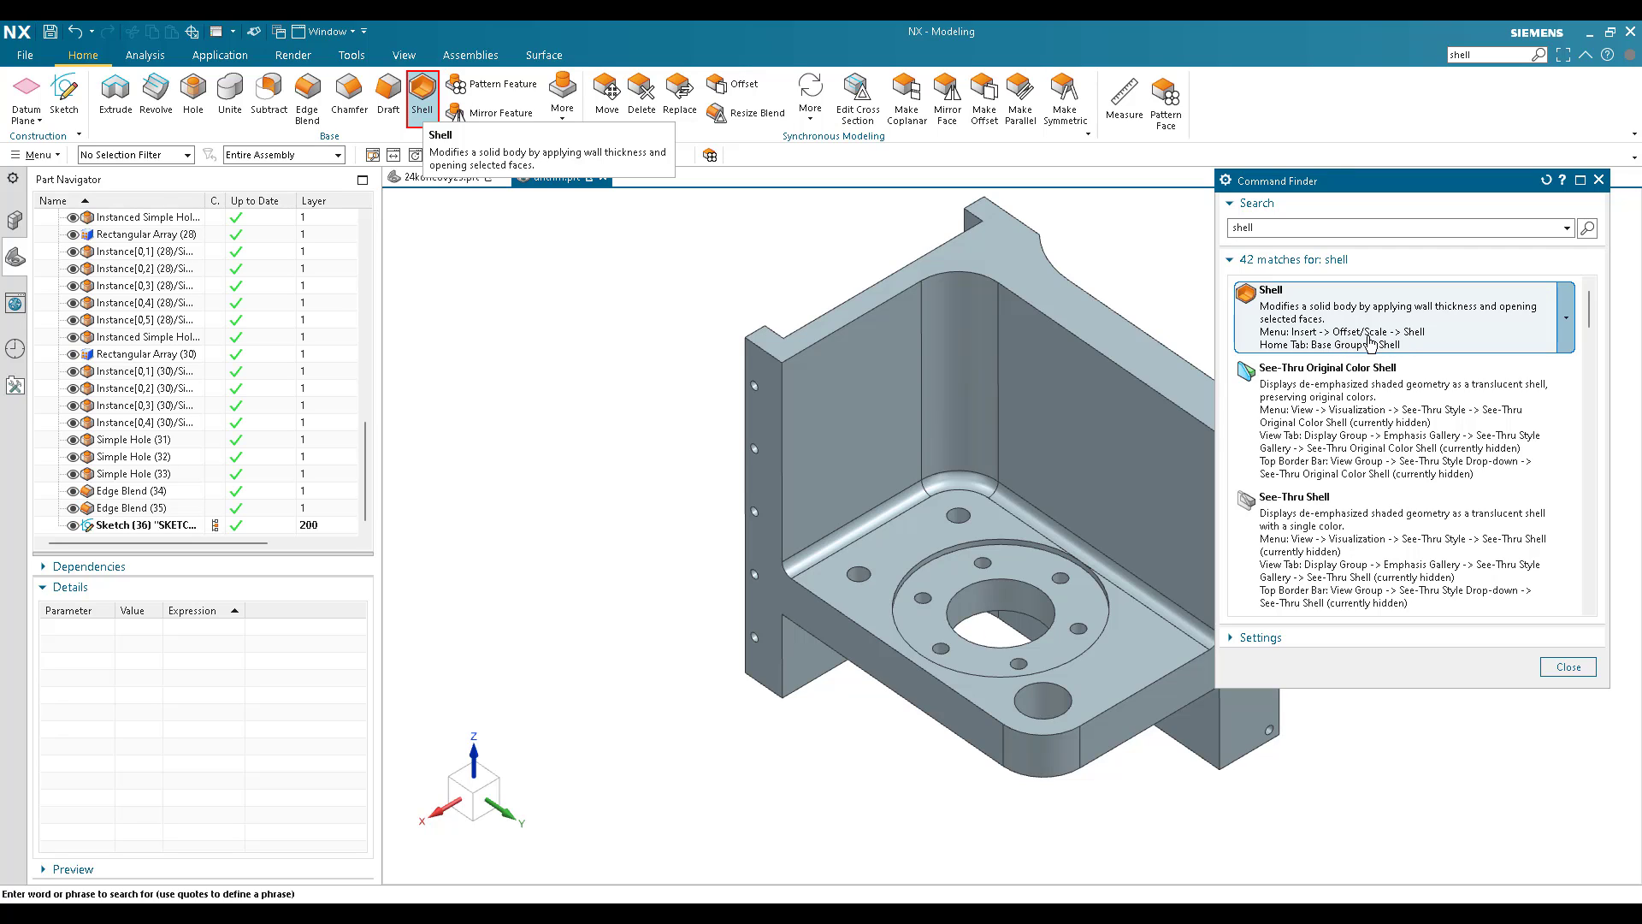
left_click(1495, 175)
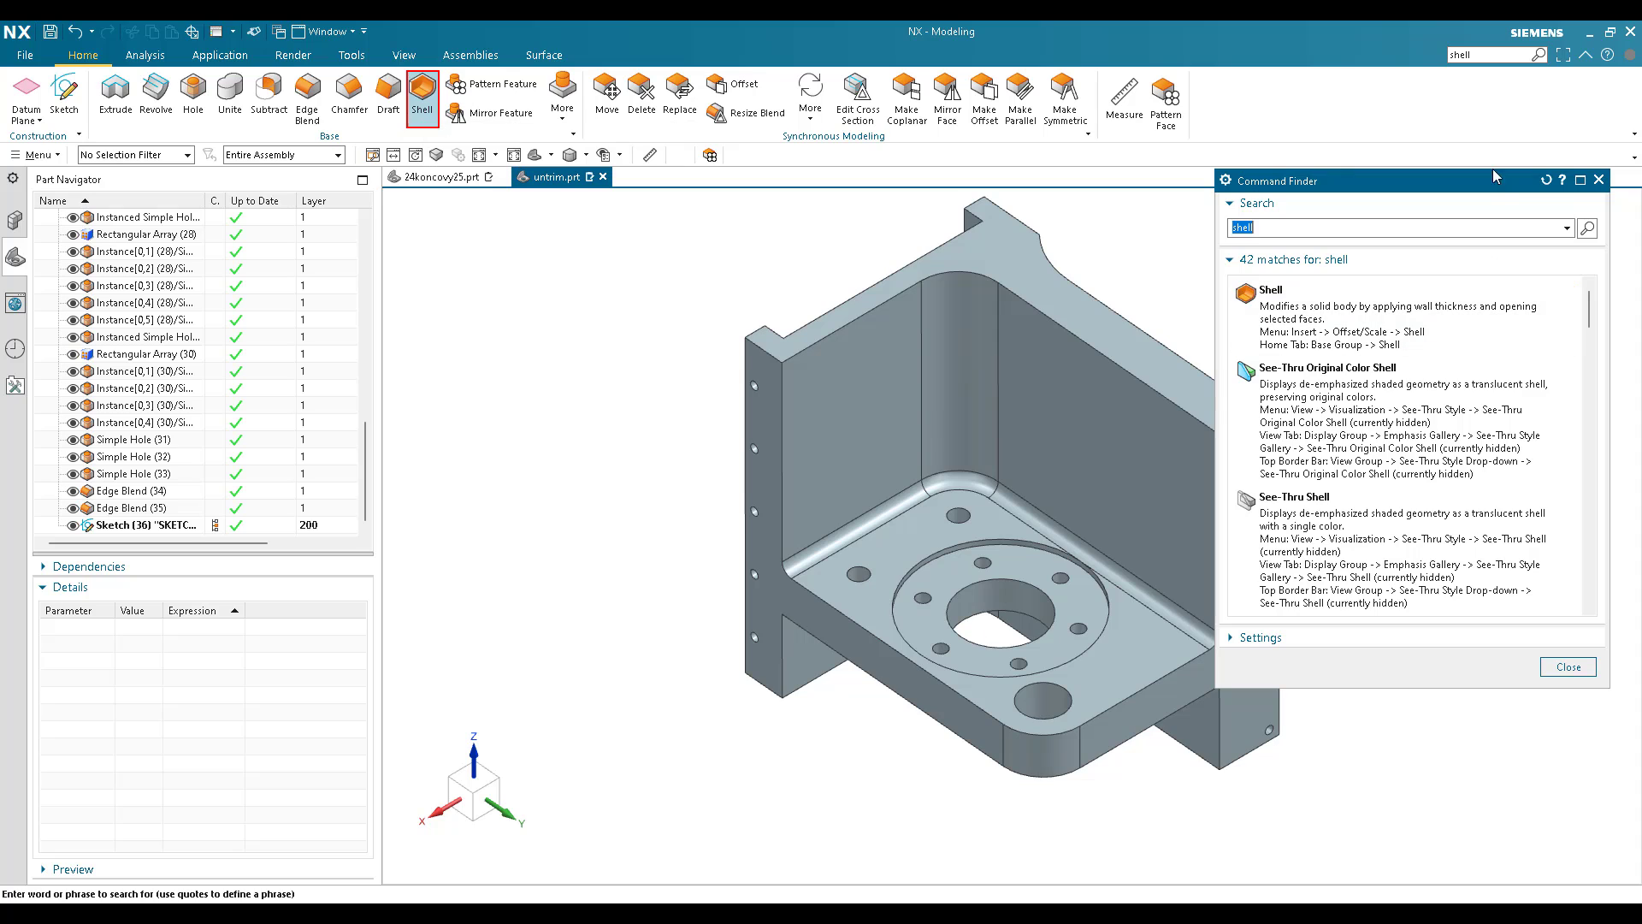
left_click(1599, 180)
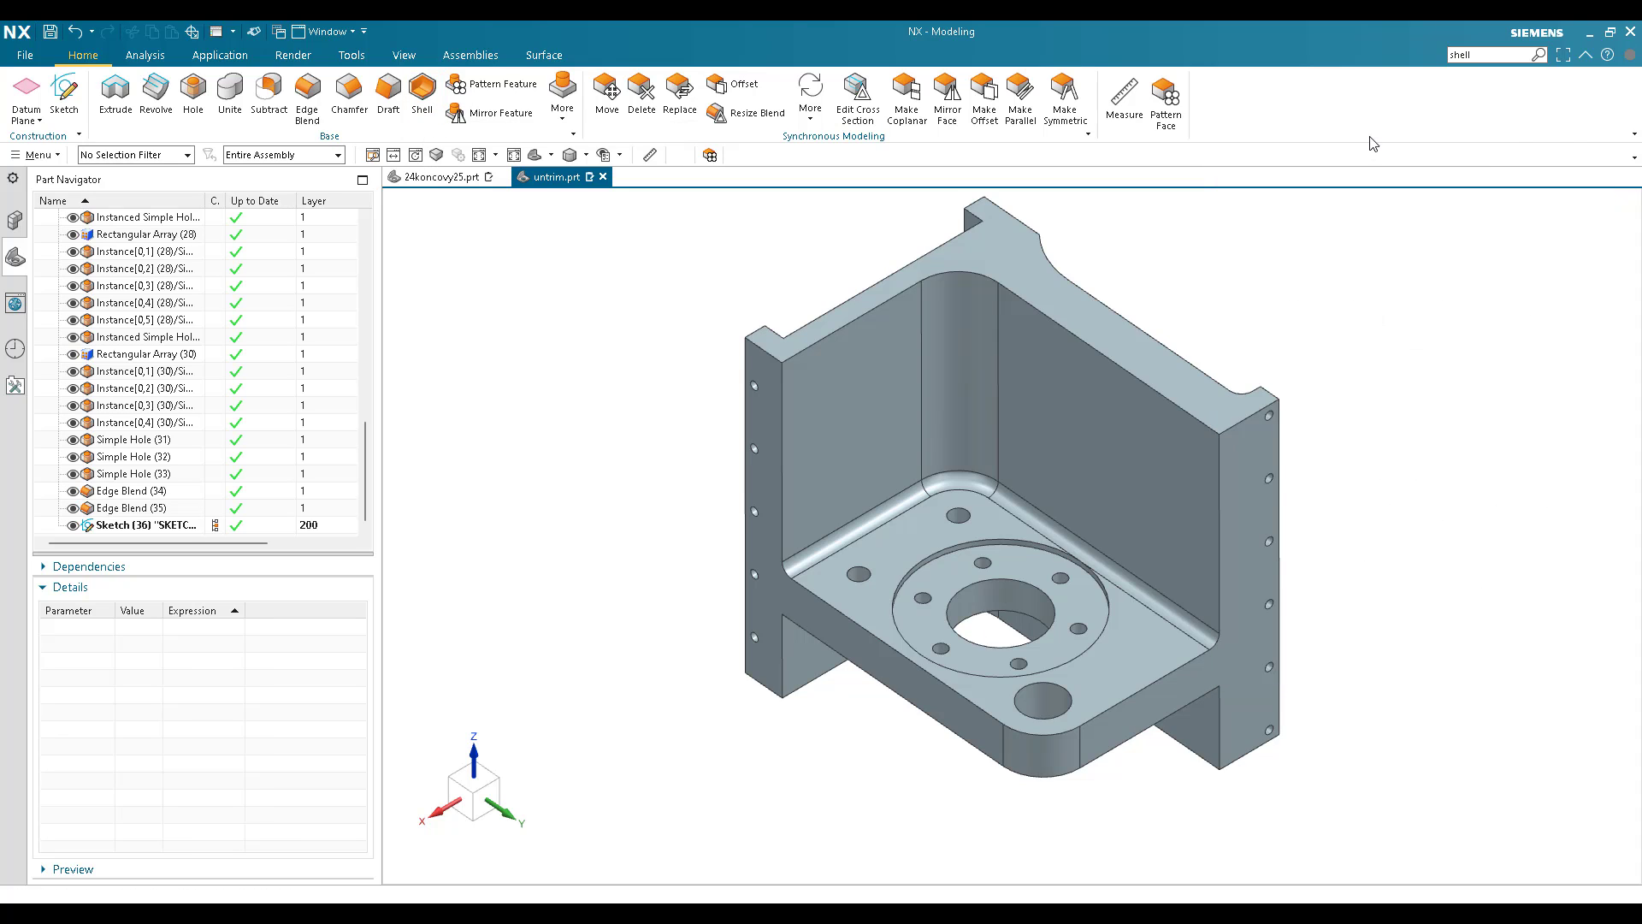
Reopen the keyboard shortcut customization and select the Shell command in the Offset/Scale category under Insert
right_click(1373, 144)
left_click(1446, 795)
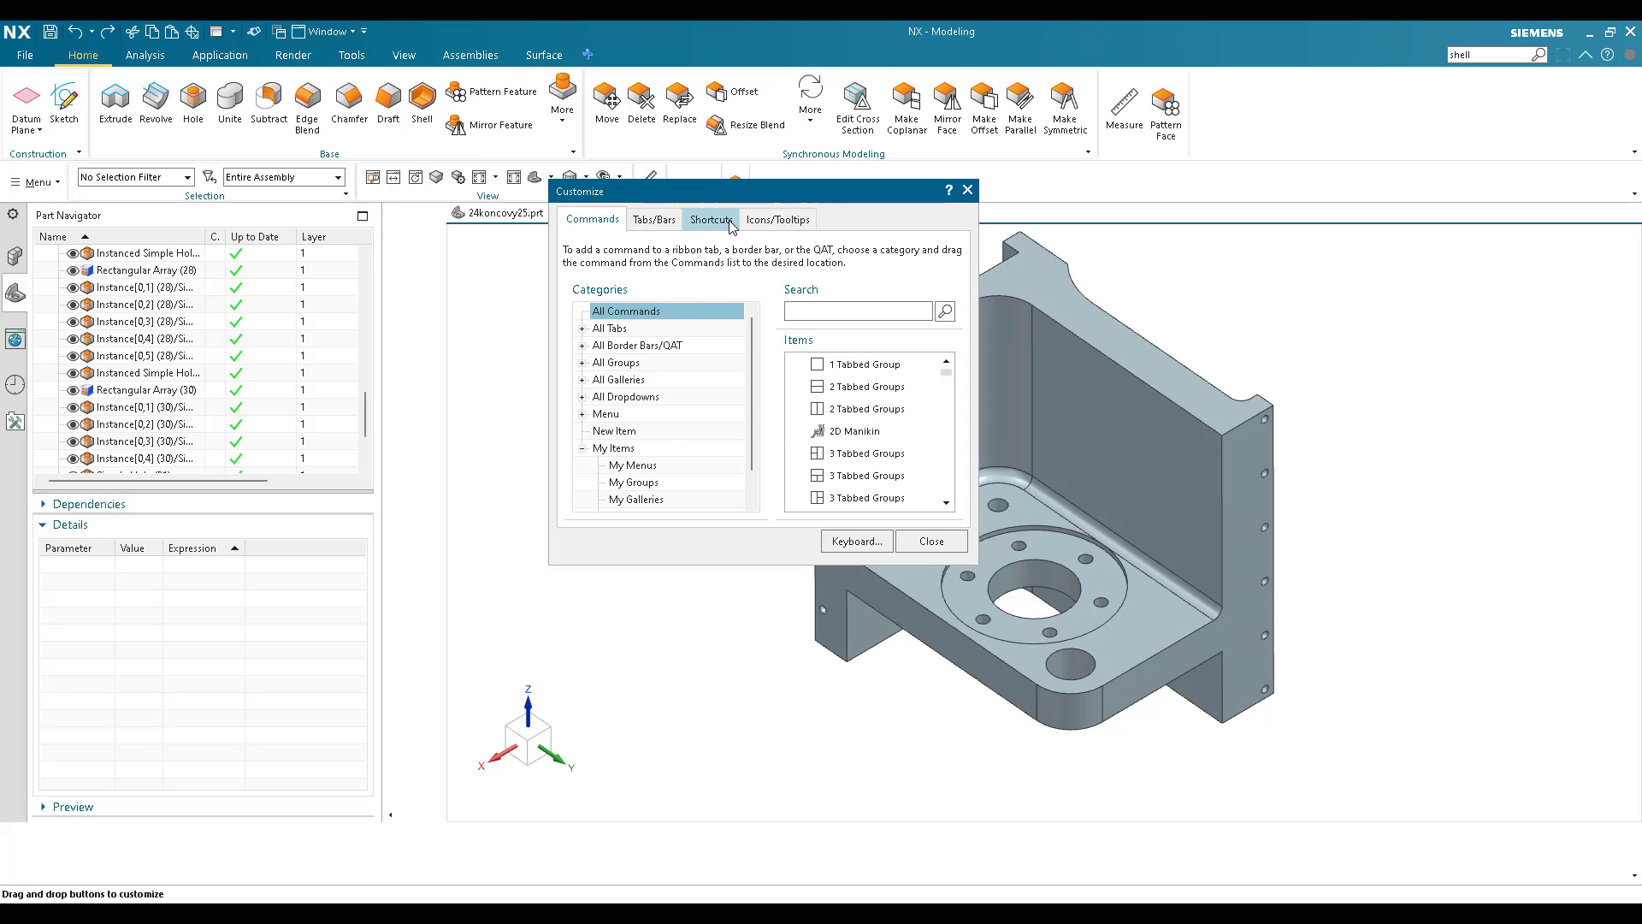
left_click(857, 541)
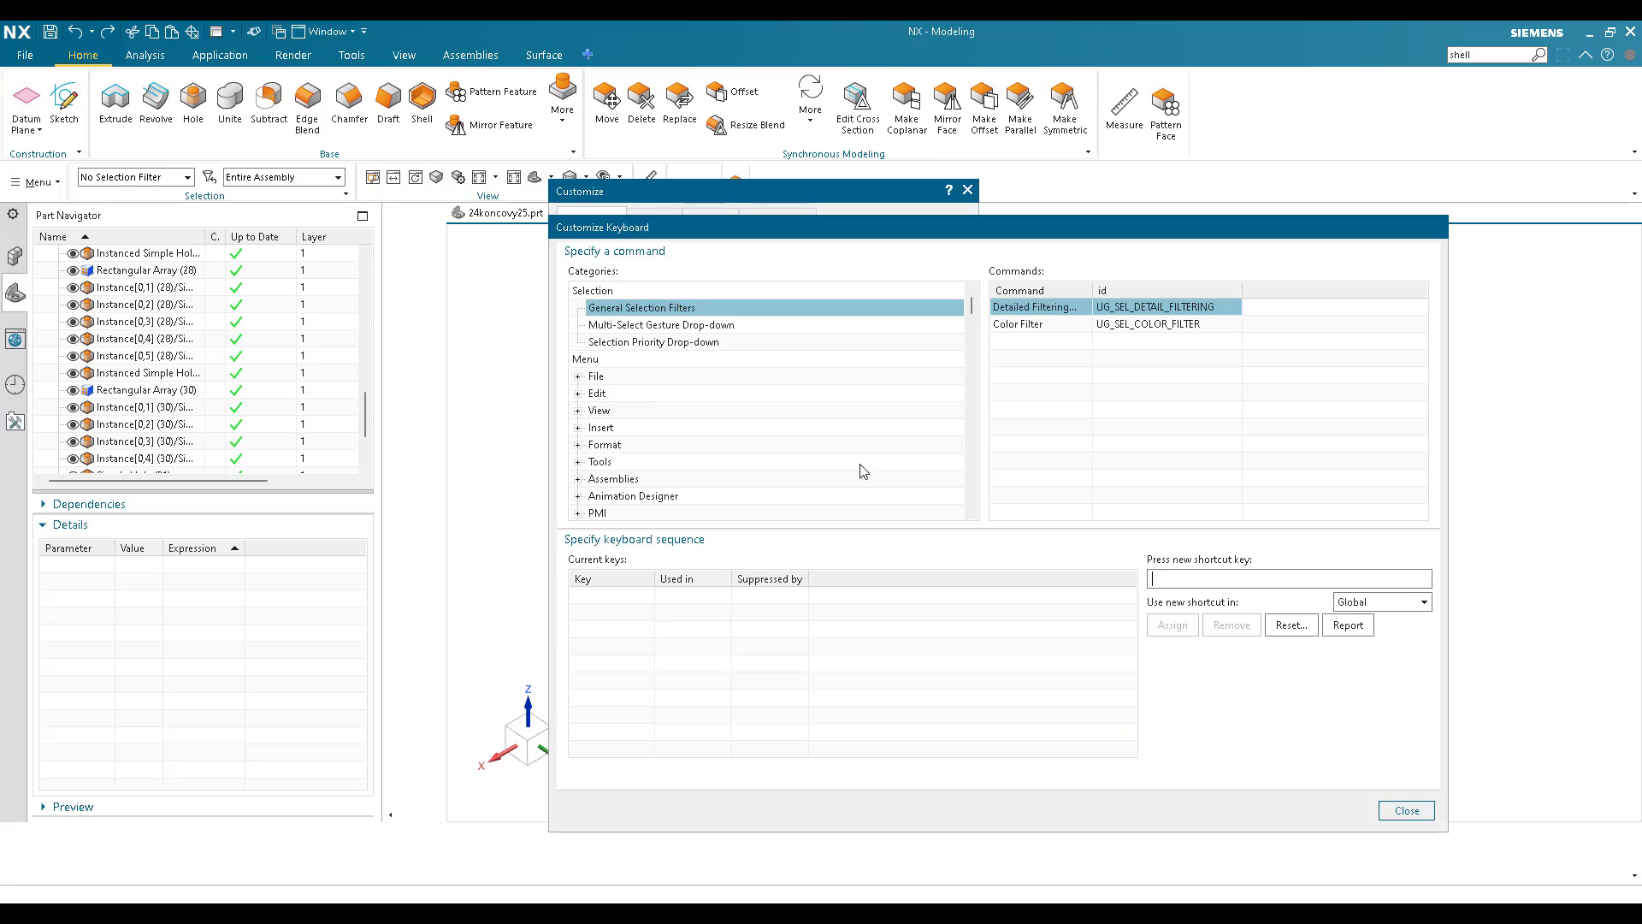
left_click(578, 428)
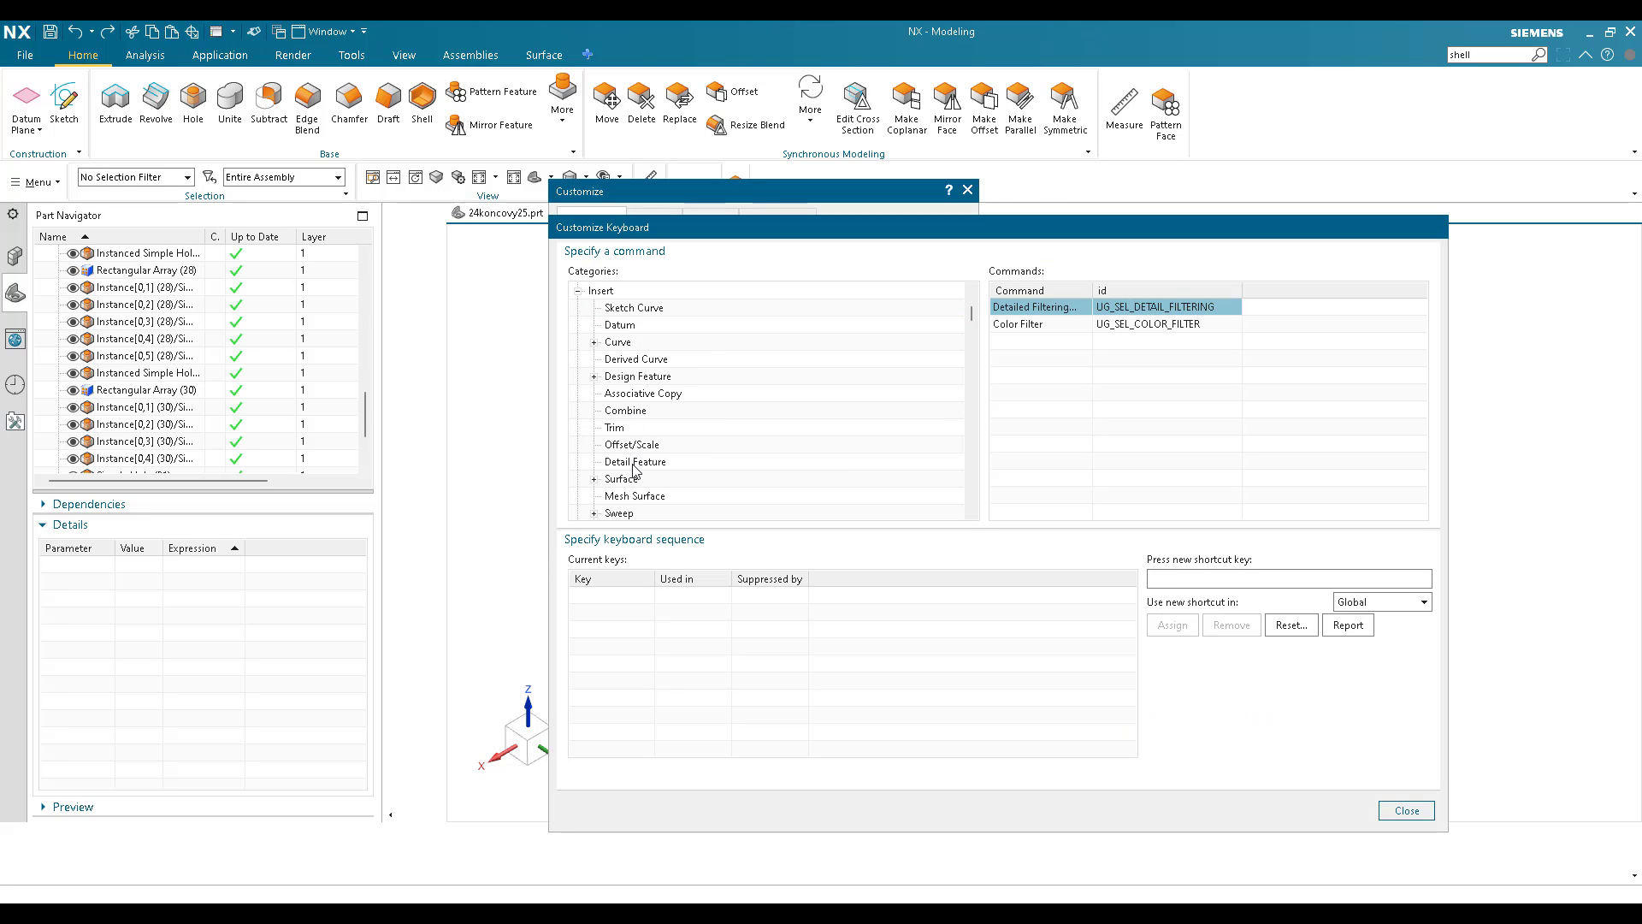
left_click(638, 447)
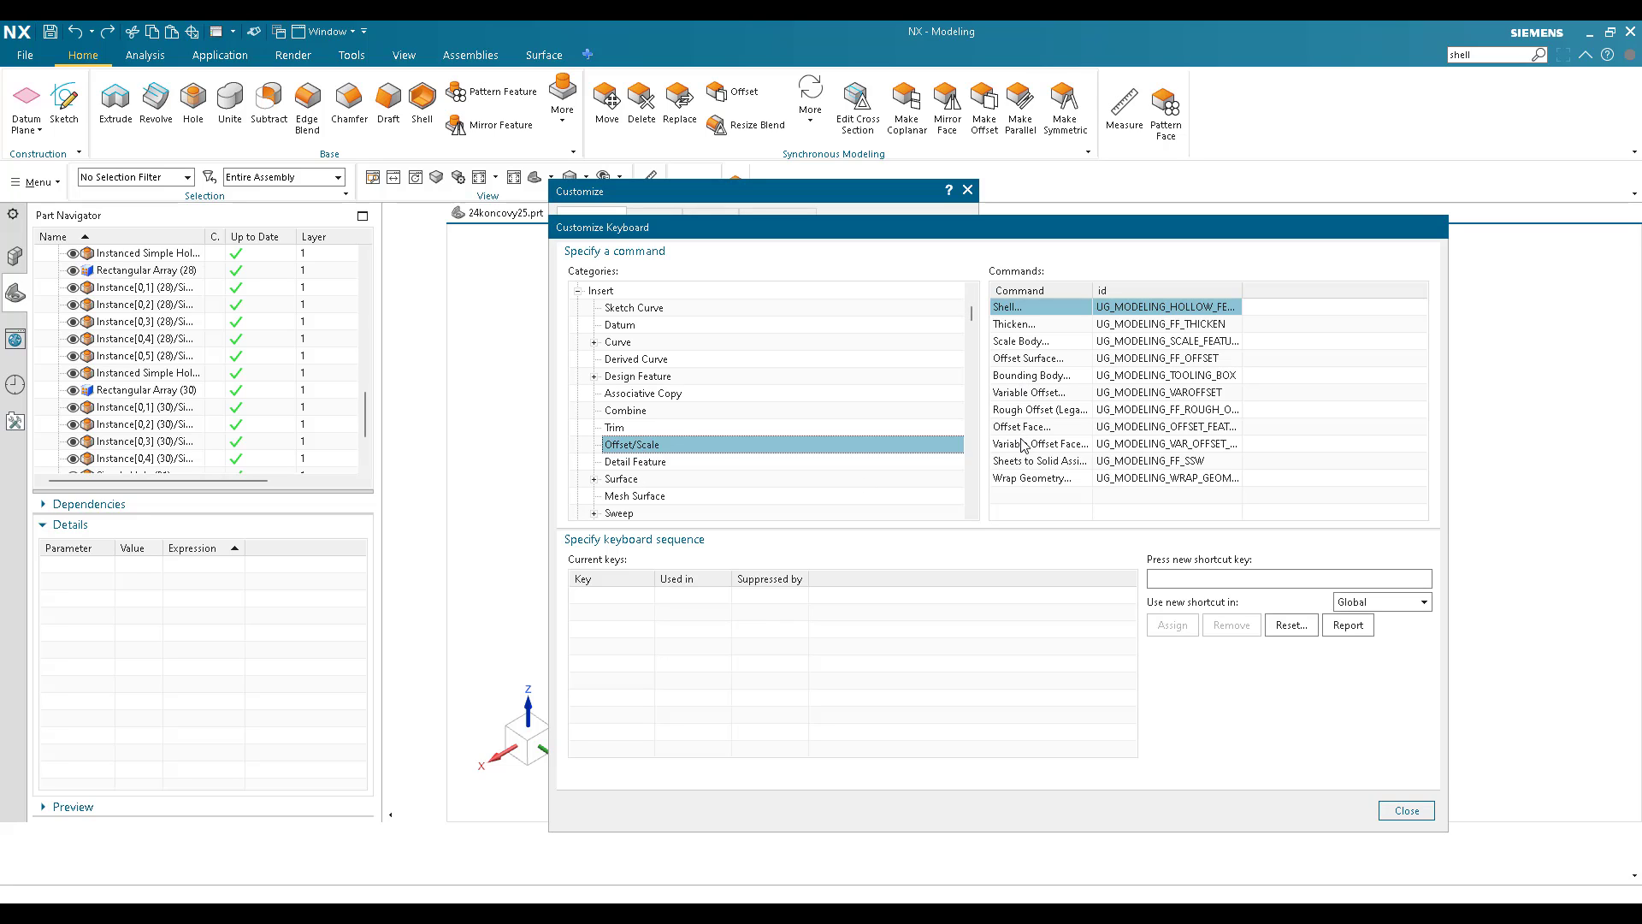
left_click(1041, 313)
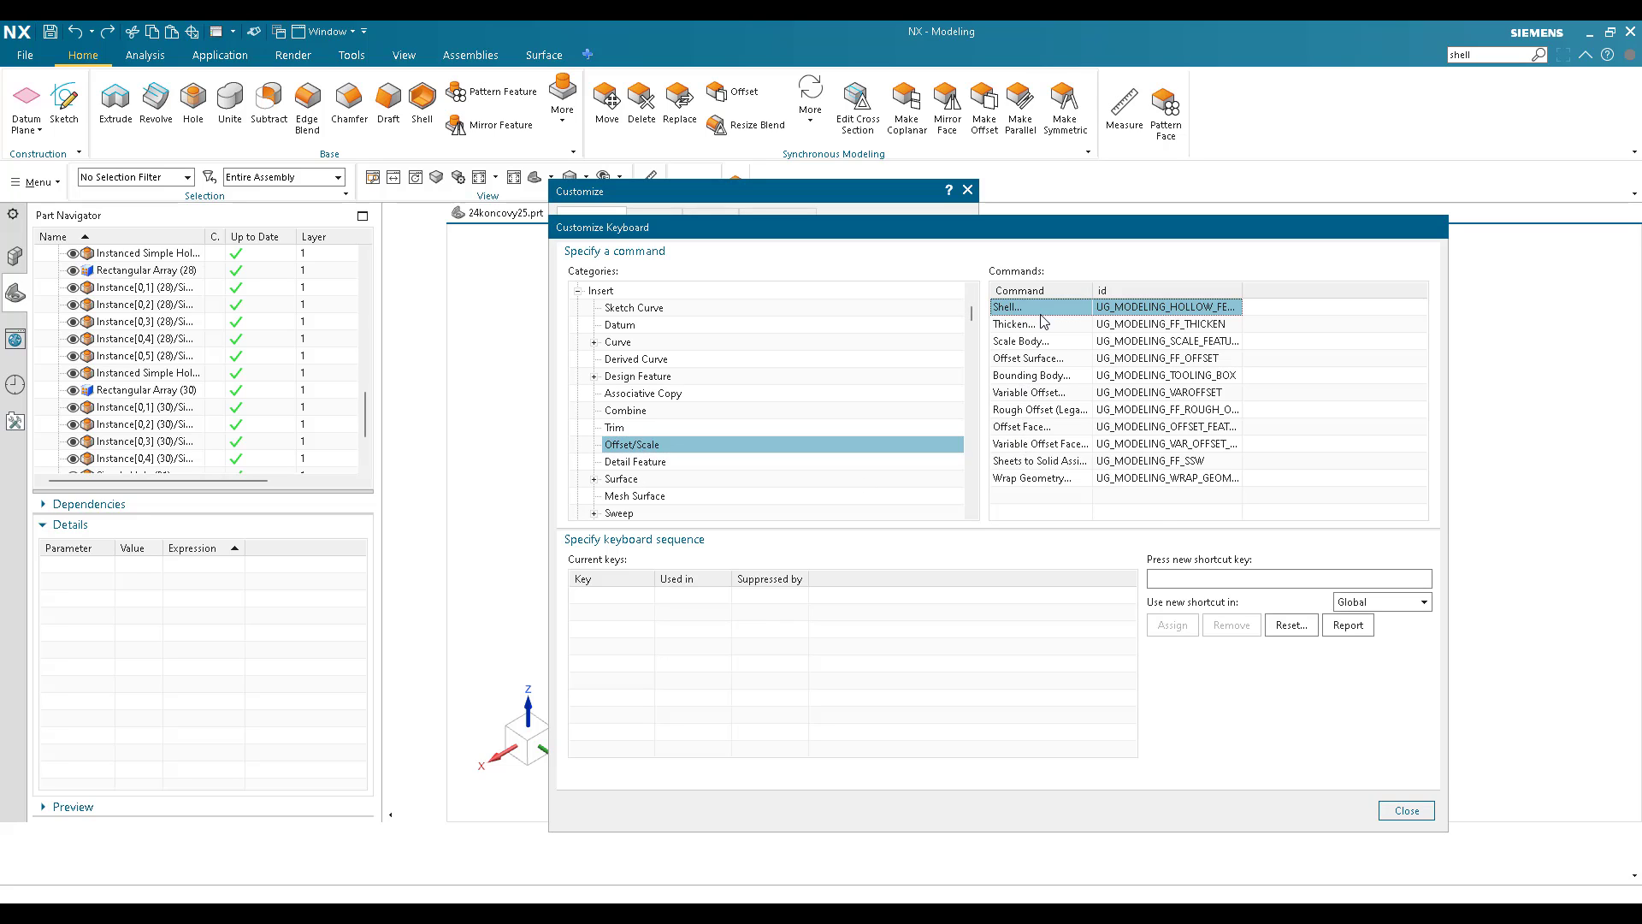
Assign the X shortcut to the Shell command with Global scope and close both customization dialogs
left_click(1171, 576)
key("shift+x")
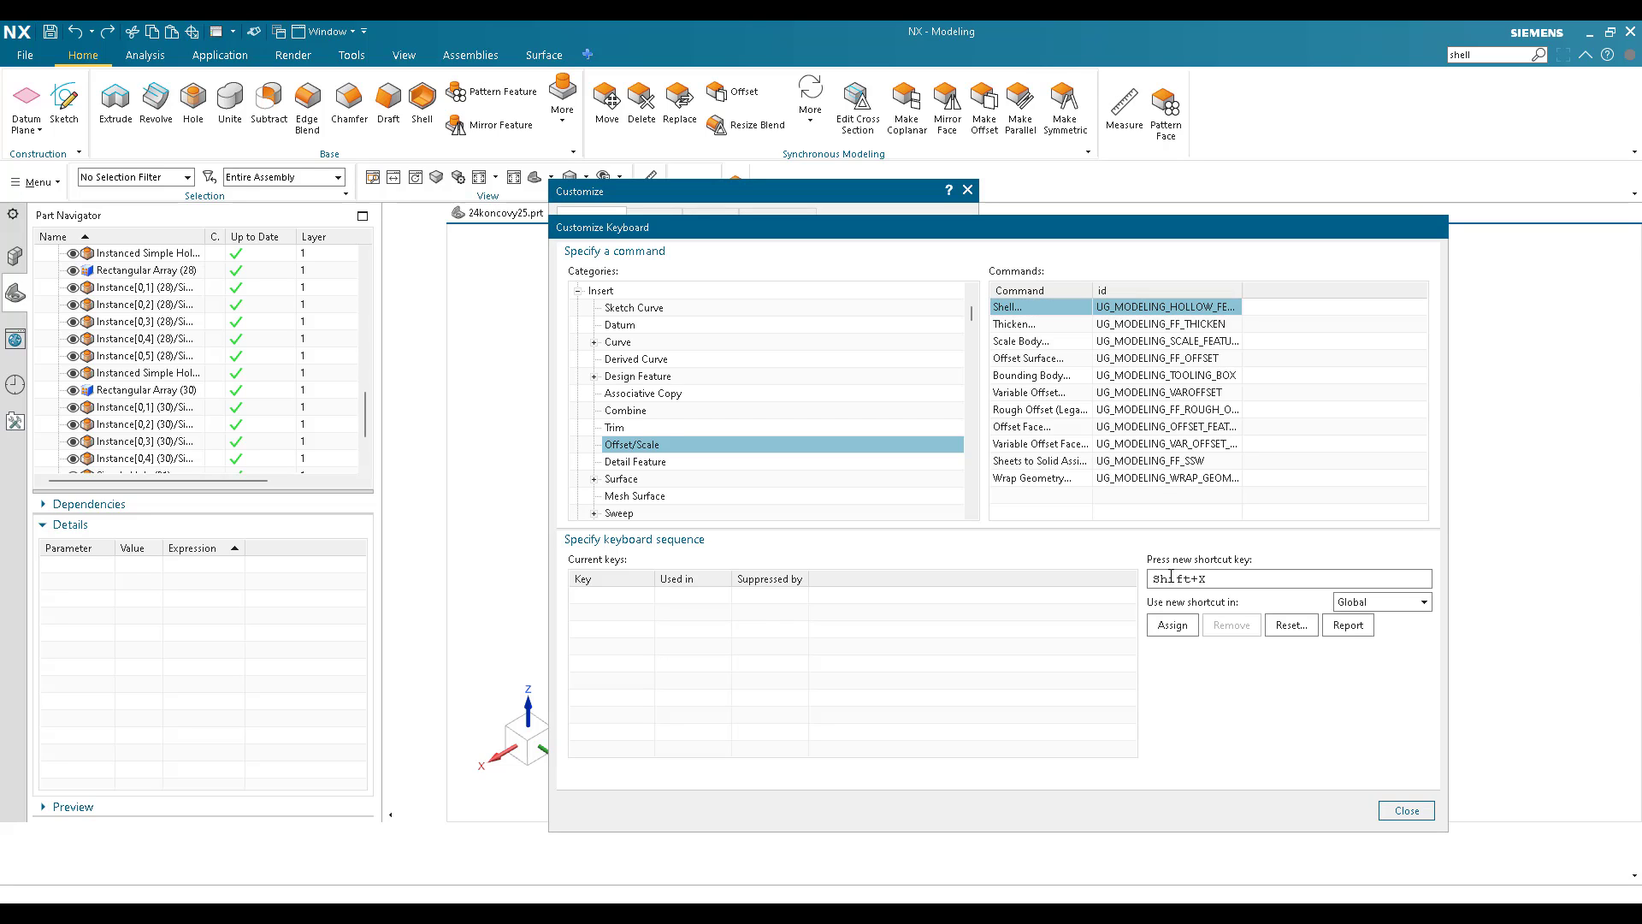
double_click(1175, 578)
key("x")
left_click(1390, 603)
left_click(1390, 614)
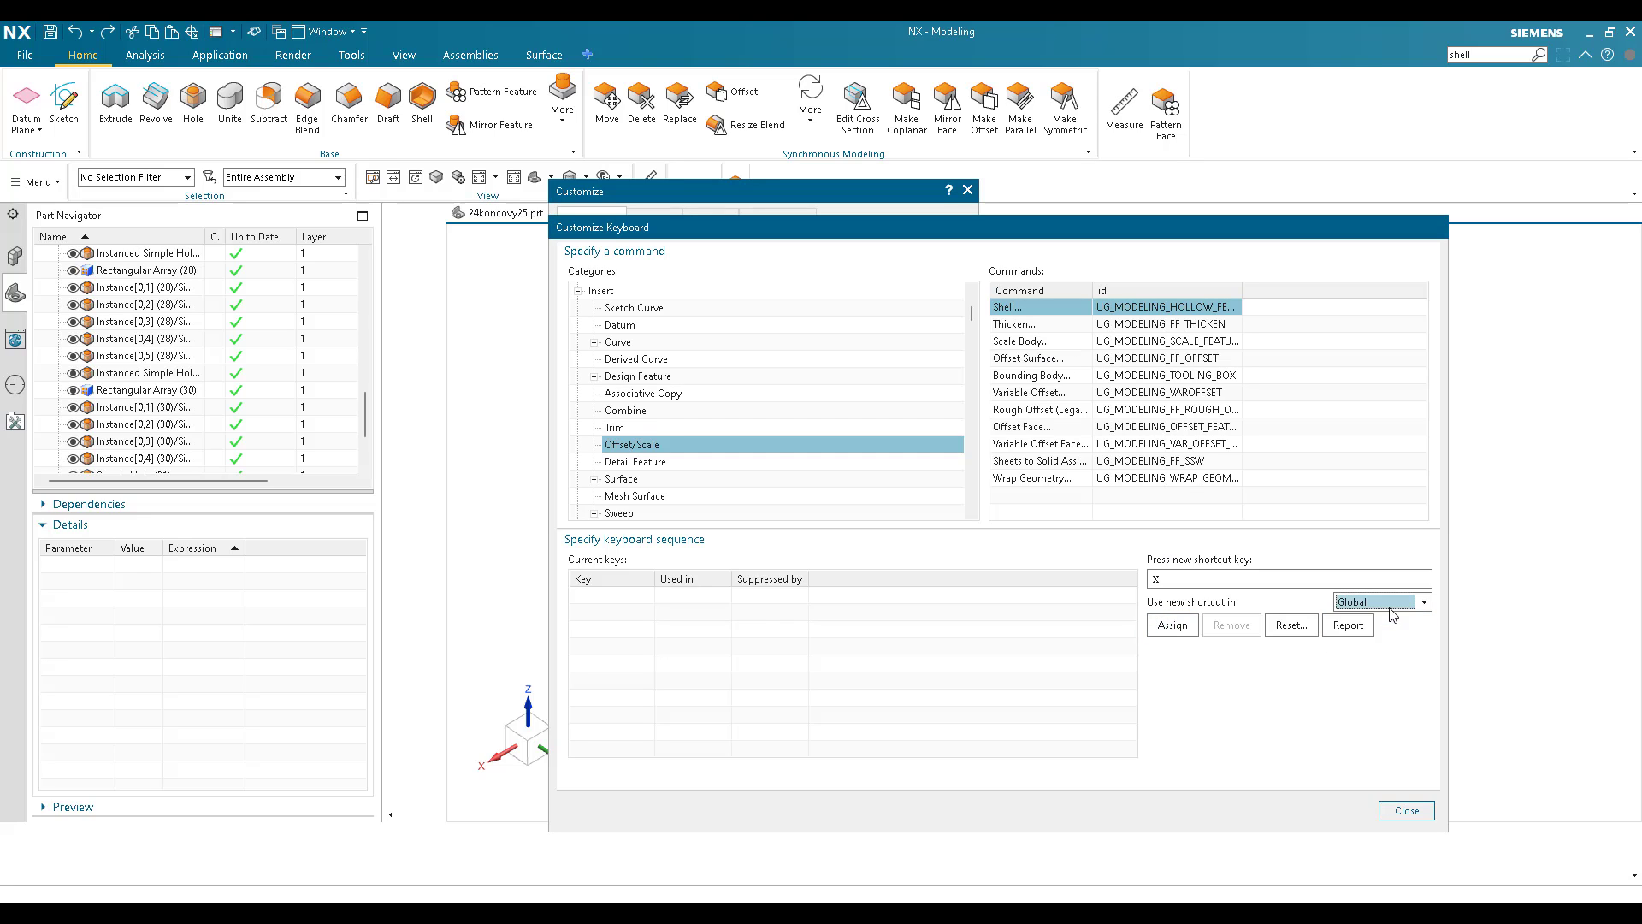
left_click(1173, 626)
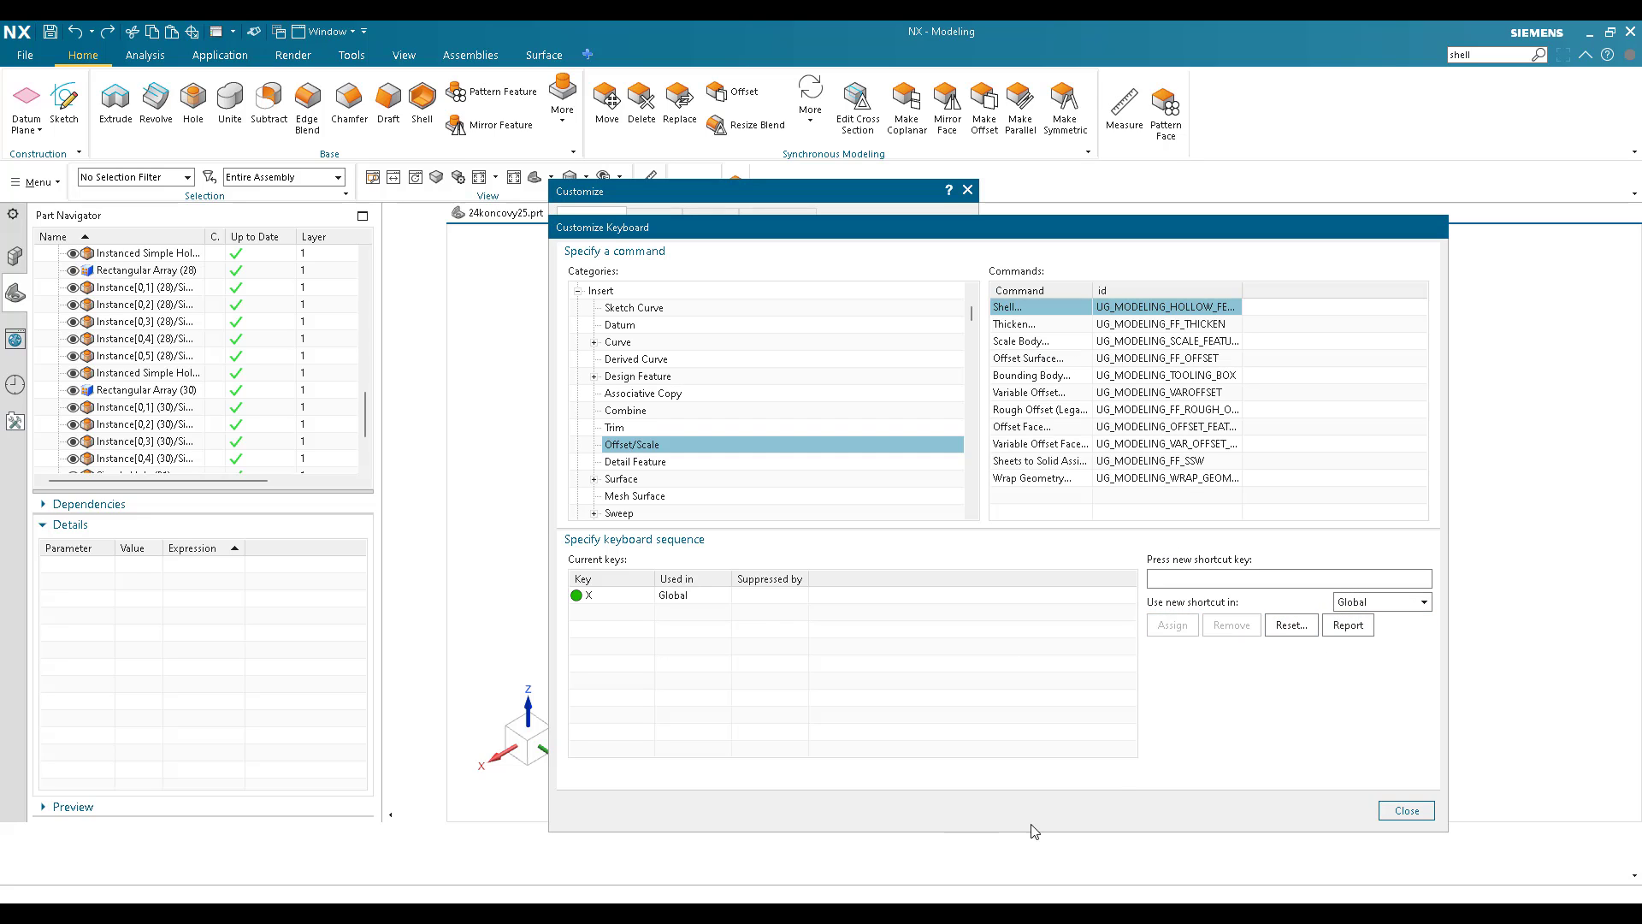
left_click(1407, 811)
left_click(928, 541)
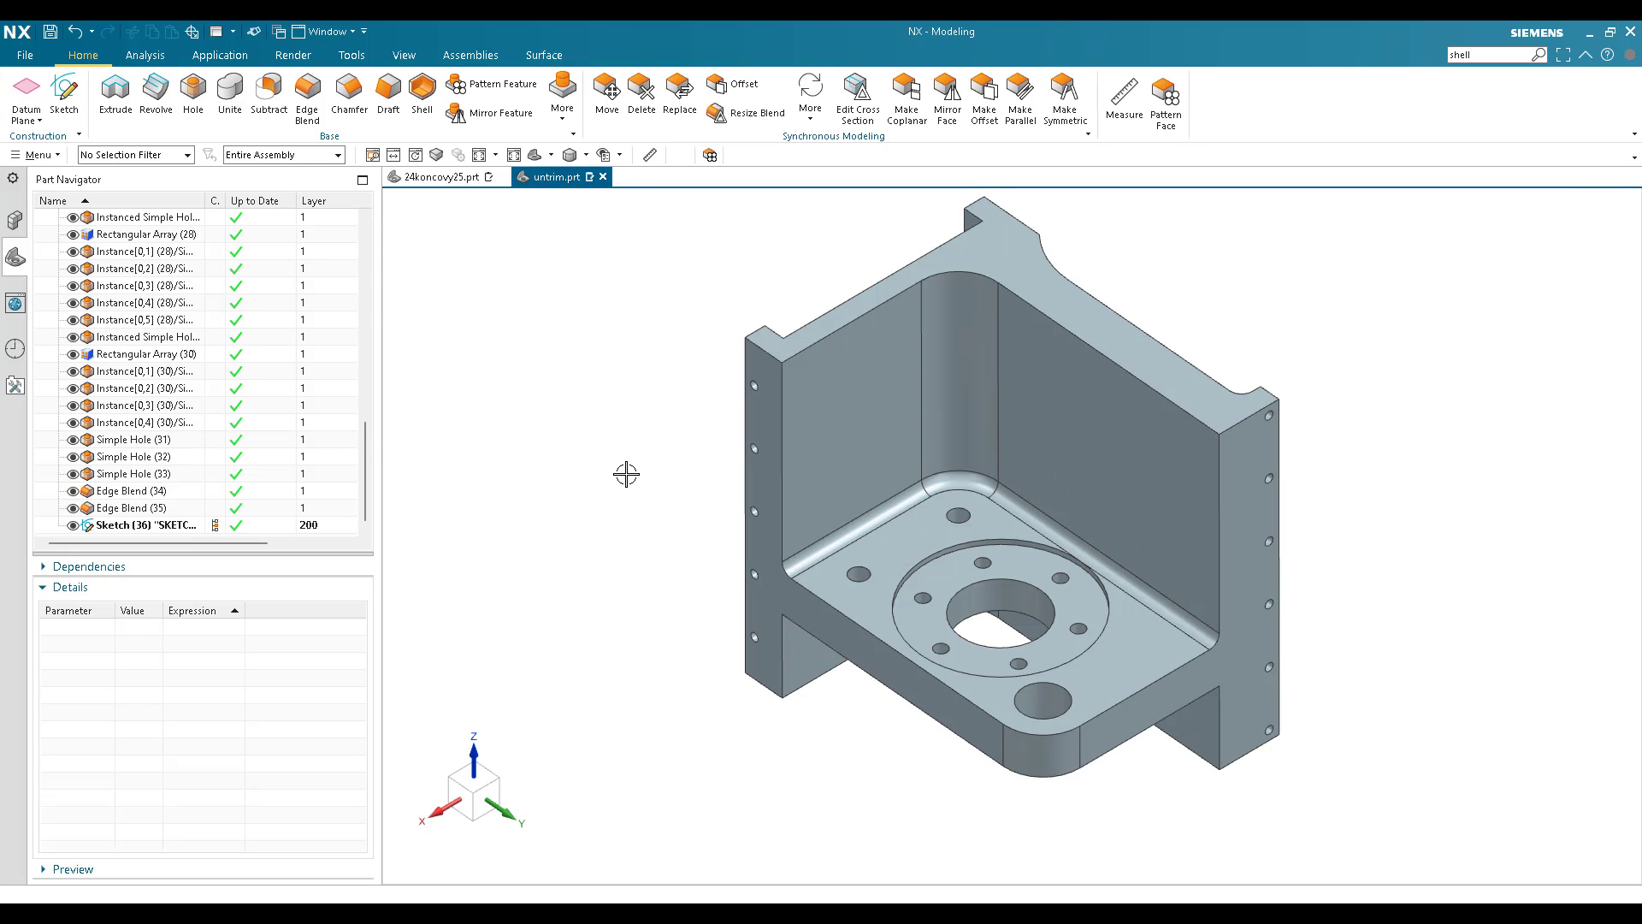
Test the X shortcut by launching the Shell command, and cancel the command without creating anything
key("x")
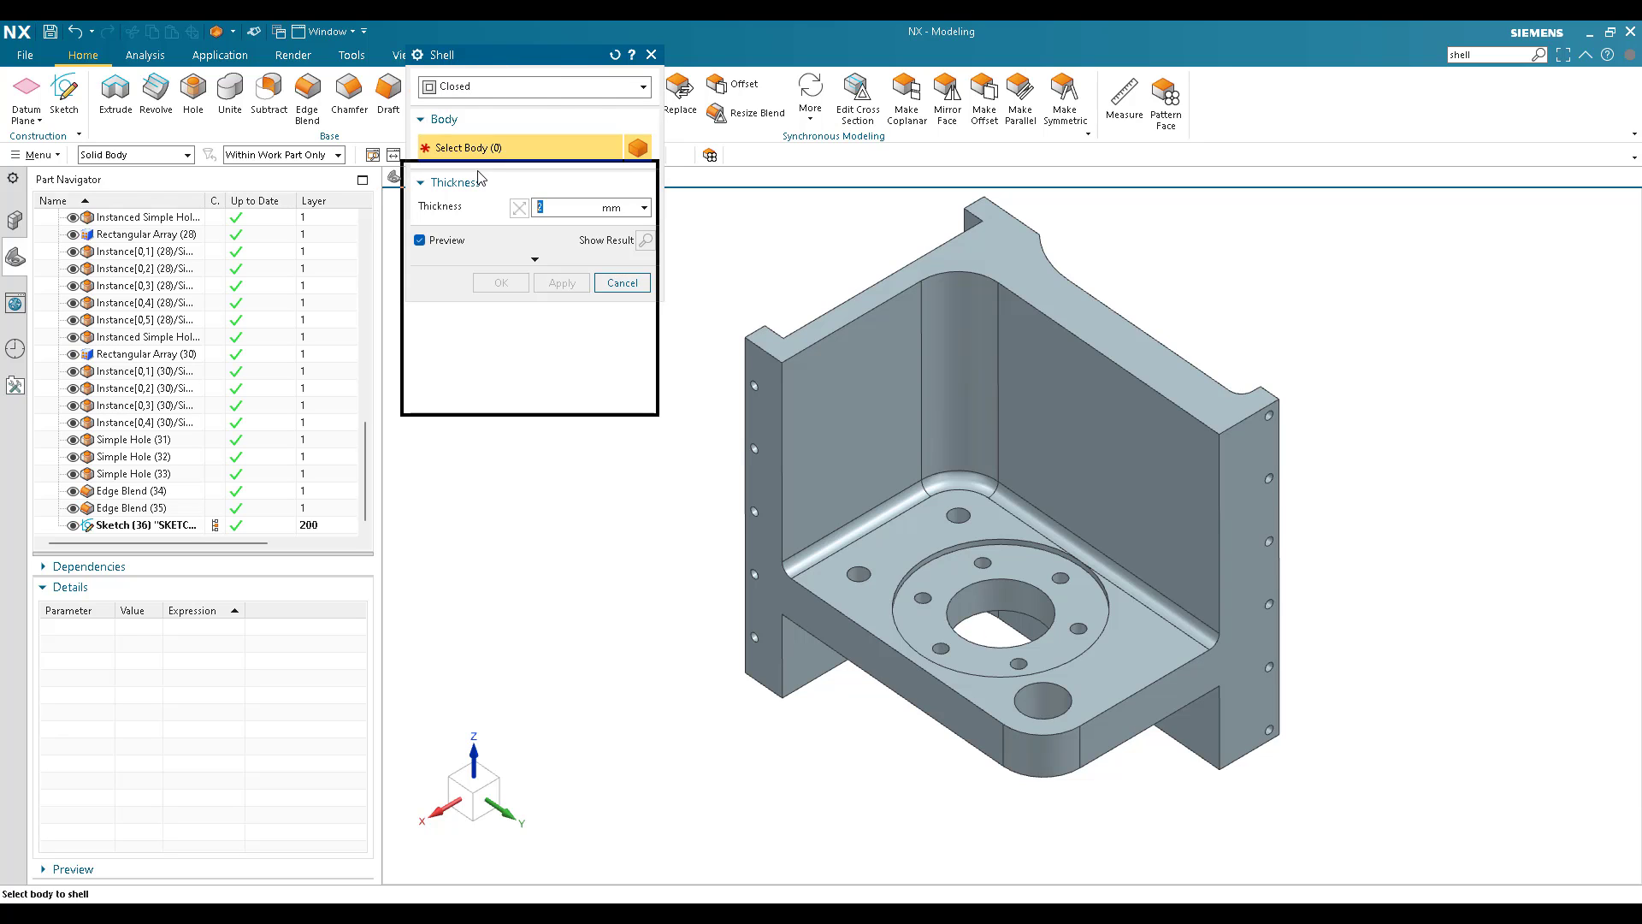
left_click_drag(485, 63, 486, 181)
left_click(624, 403)
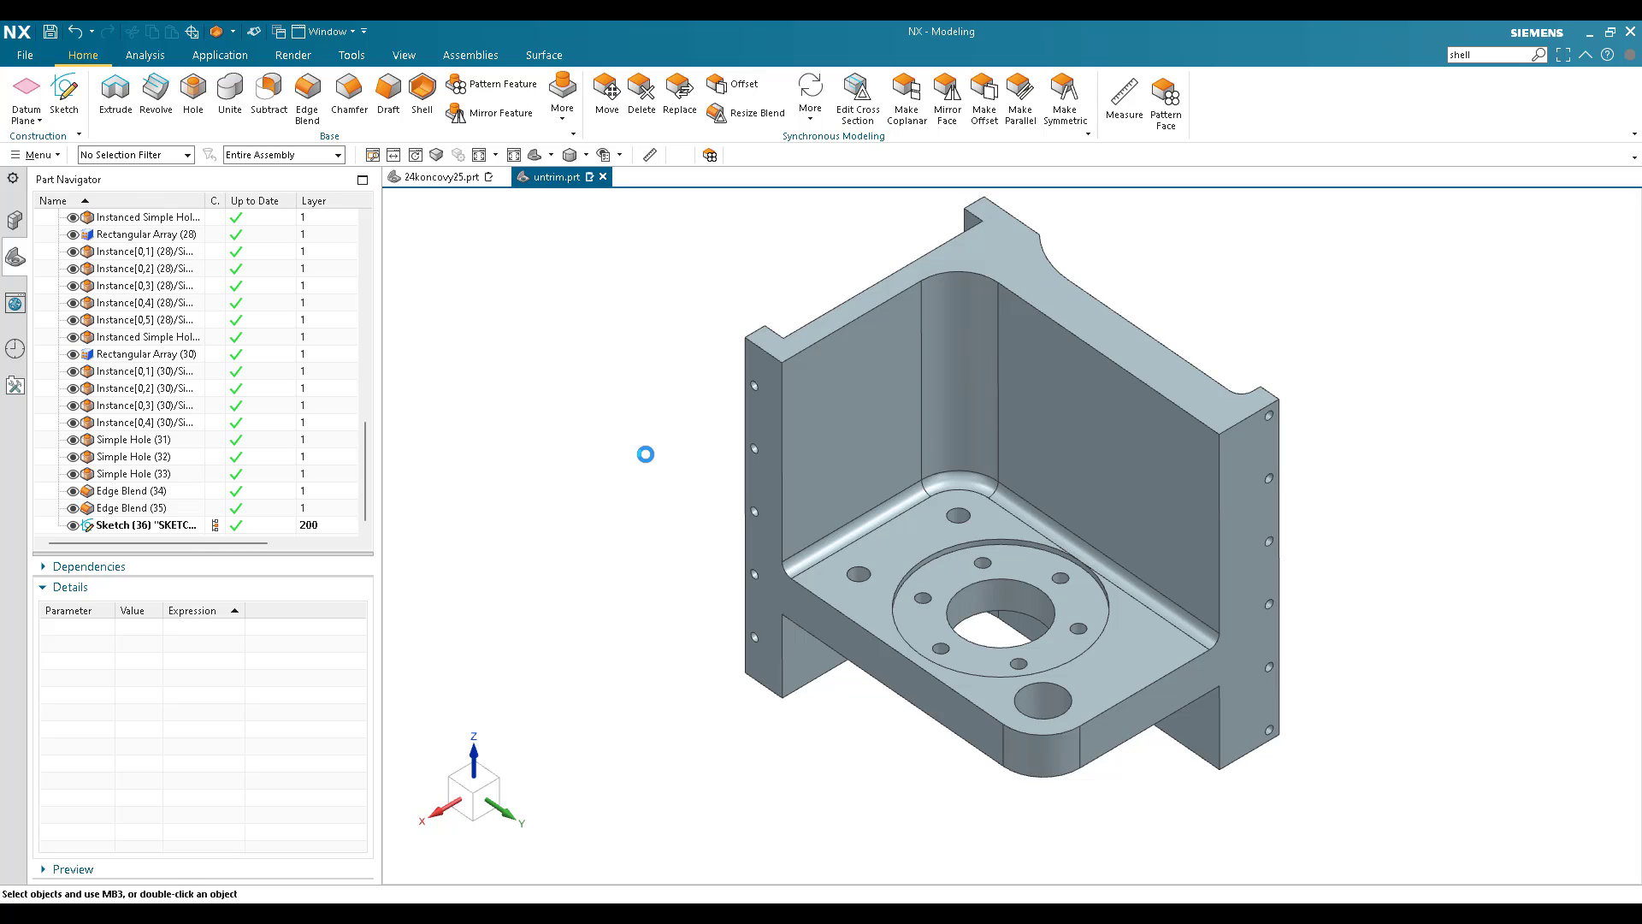
right_click(653, 429)
left_click(567, 414)
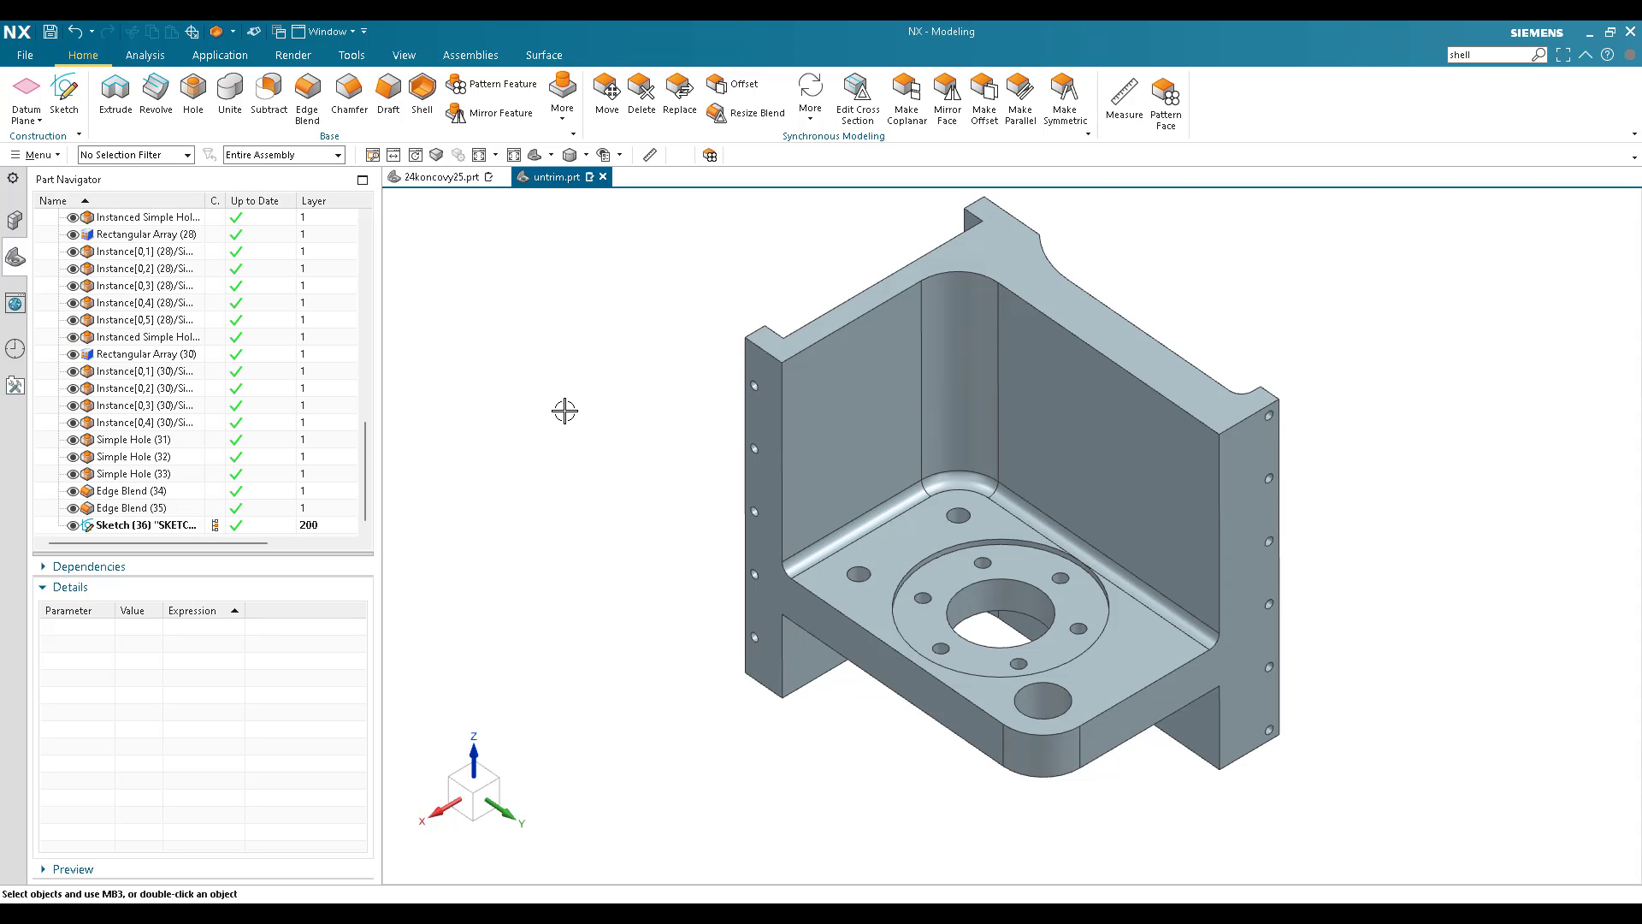
right_click(1259, 124)
left_click(1360, 783)
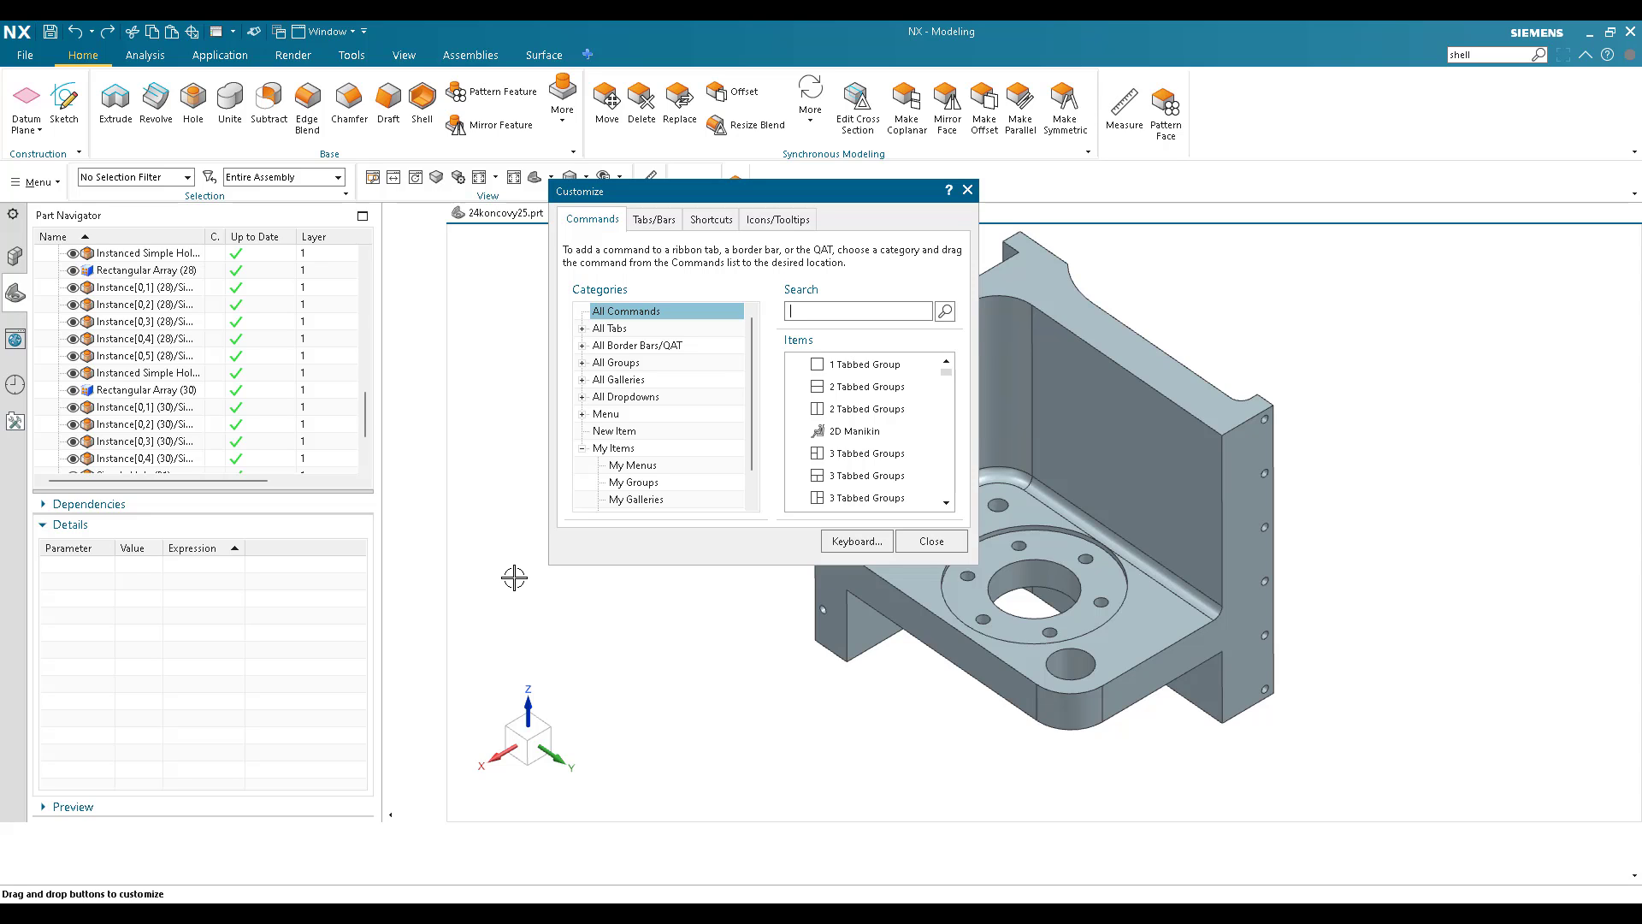
left_click_drag(674, 200, 1072, 270)
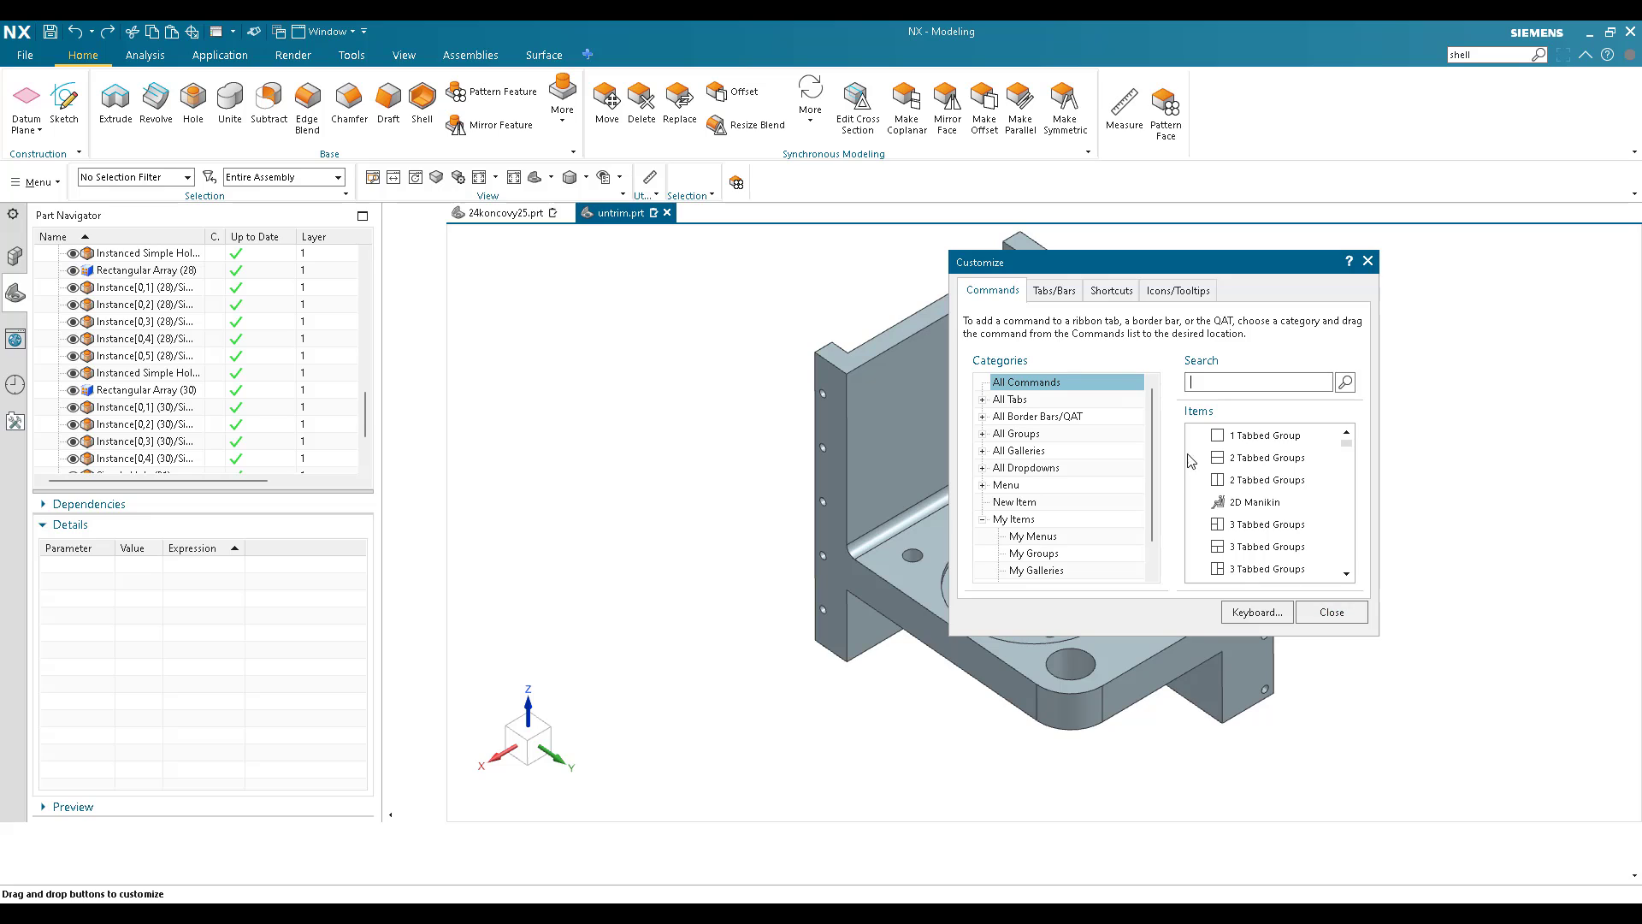
left_click(1331, 612)
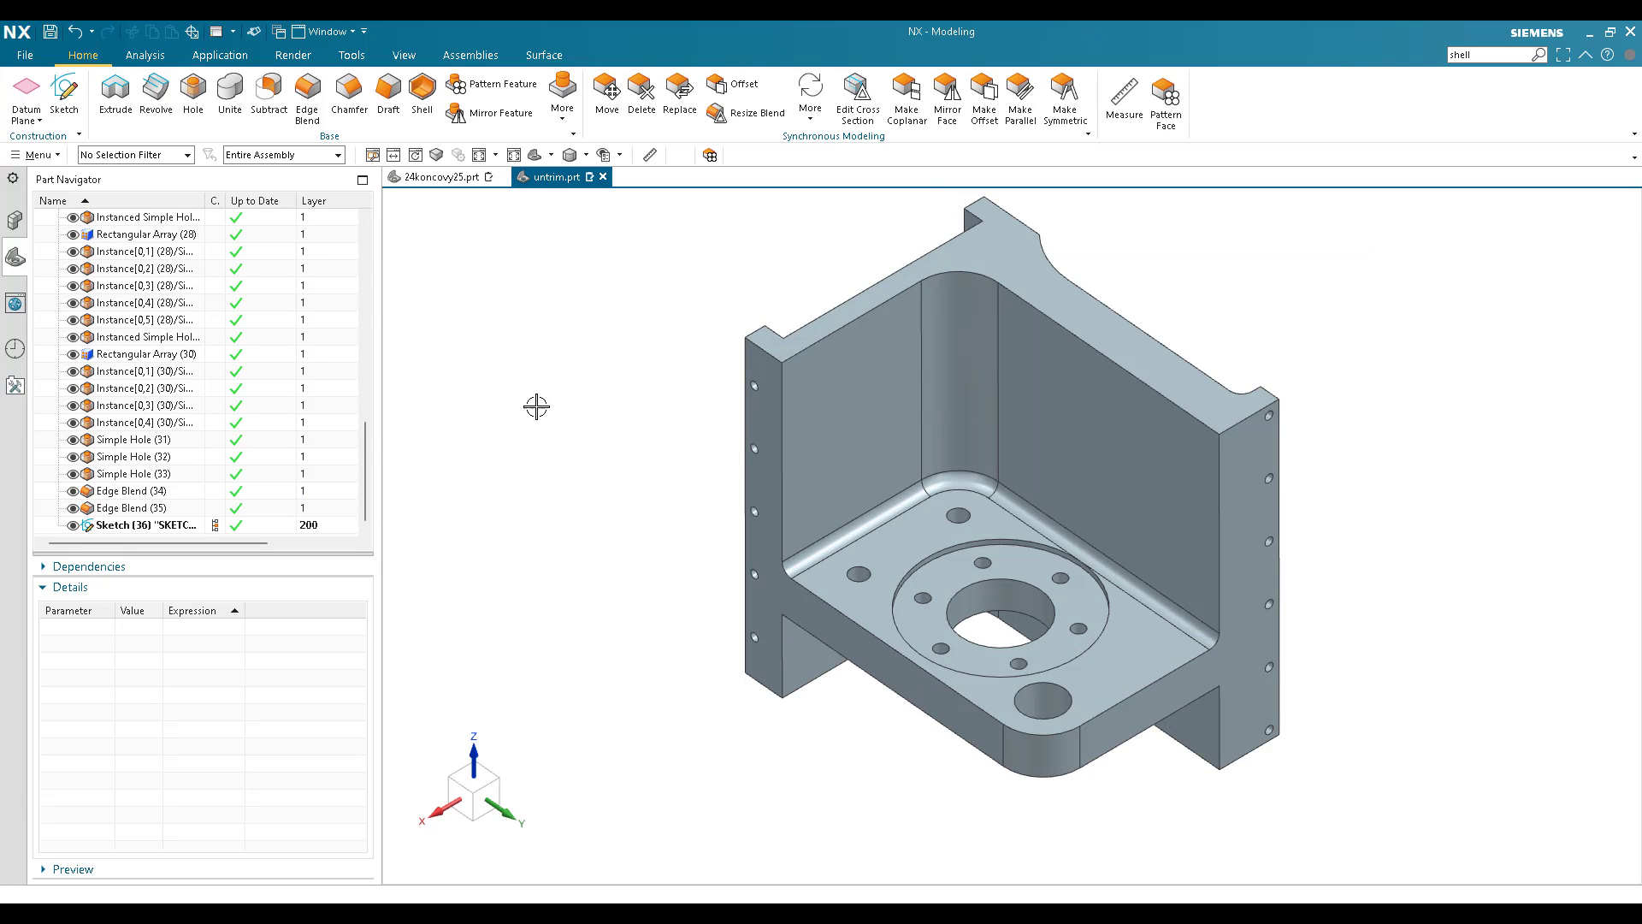
Try the view radial toolbar, and snap the rotated part to its nearest orthographic view
right_click(551, 377)
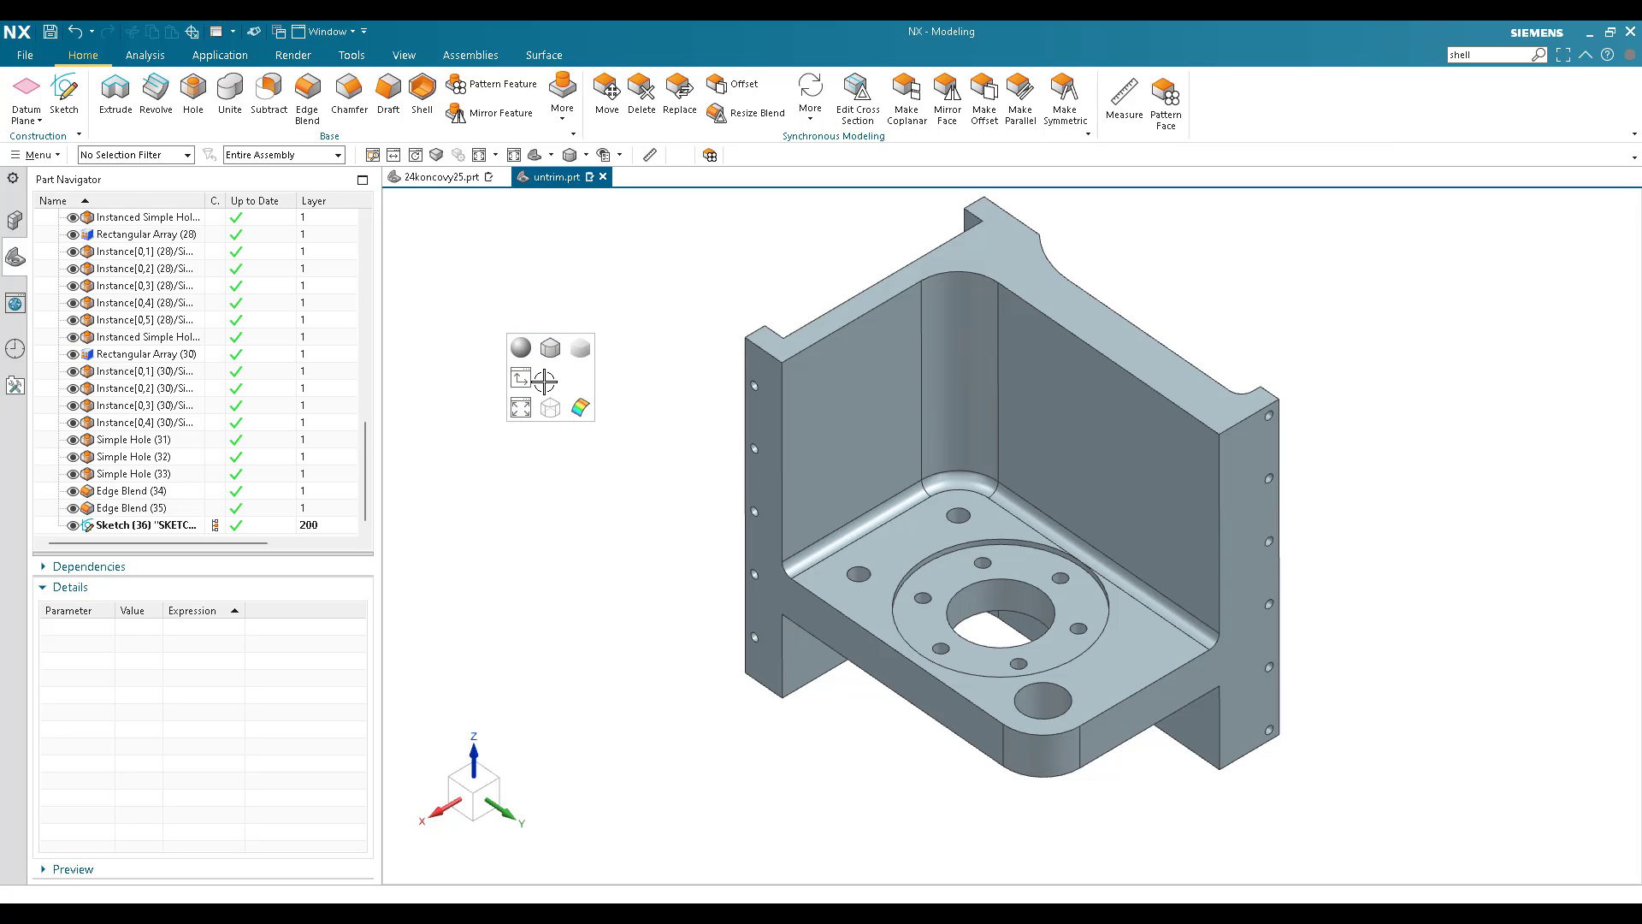
left_click(513, 377)
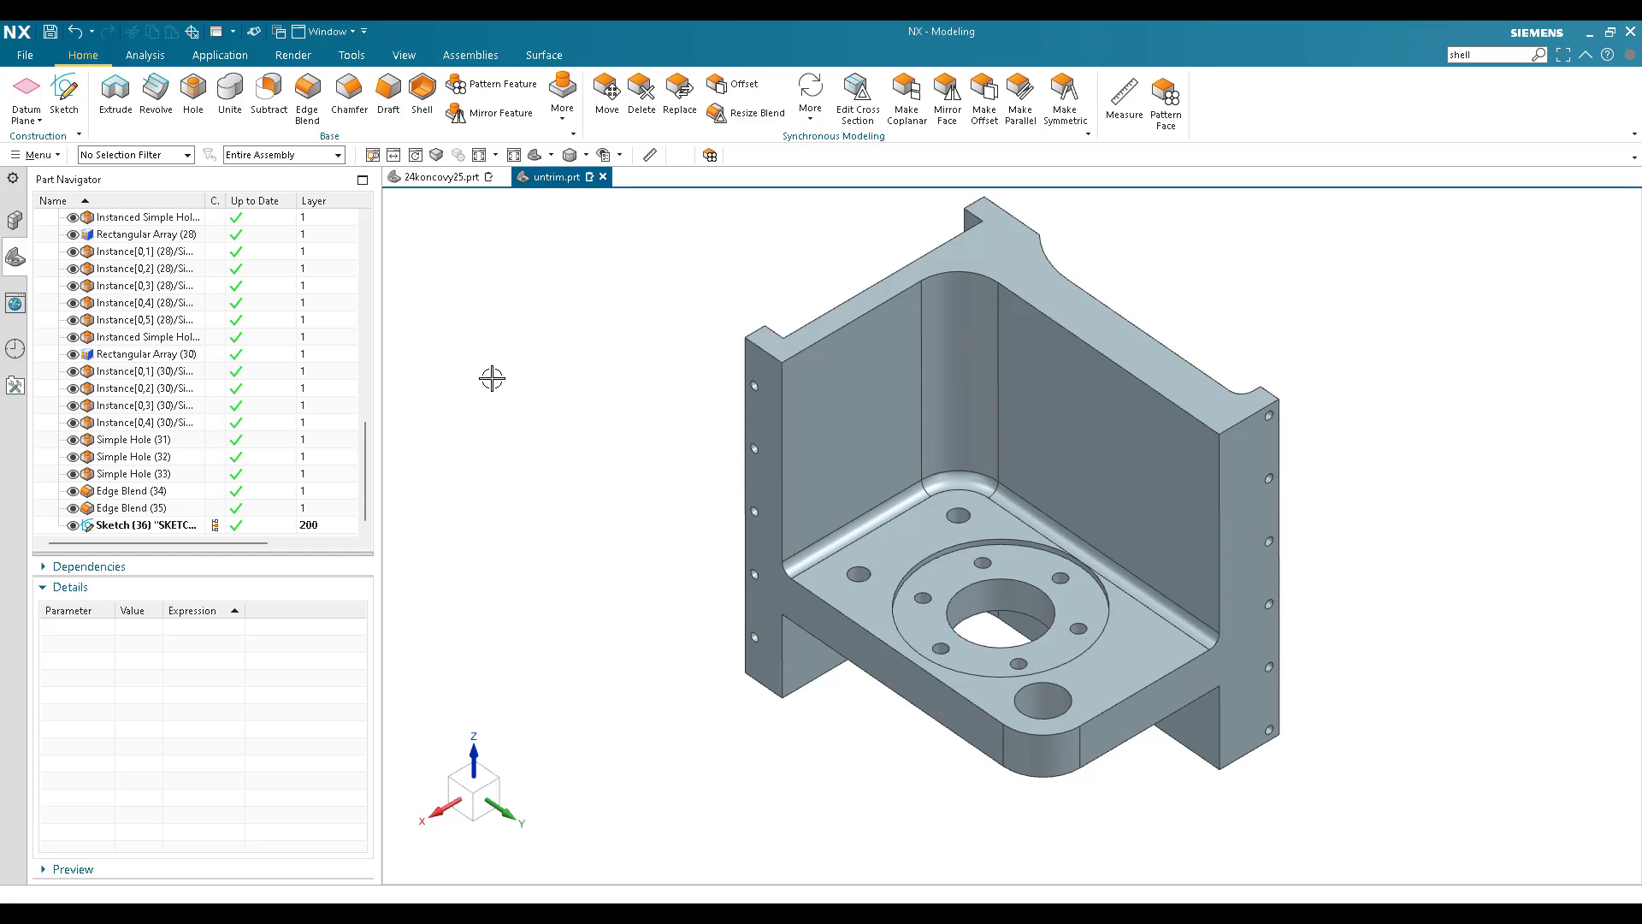
right_click(639, 396)
left_click(639, 395)
left_click_drag(763, 444, 822, 552)
key("F8")
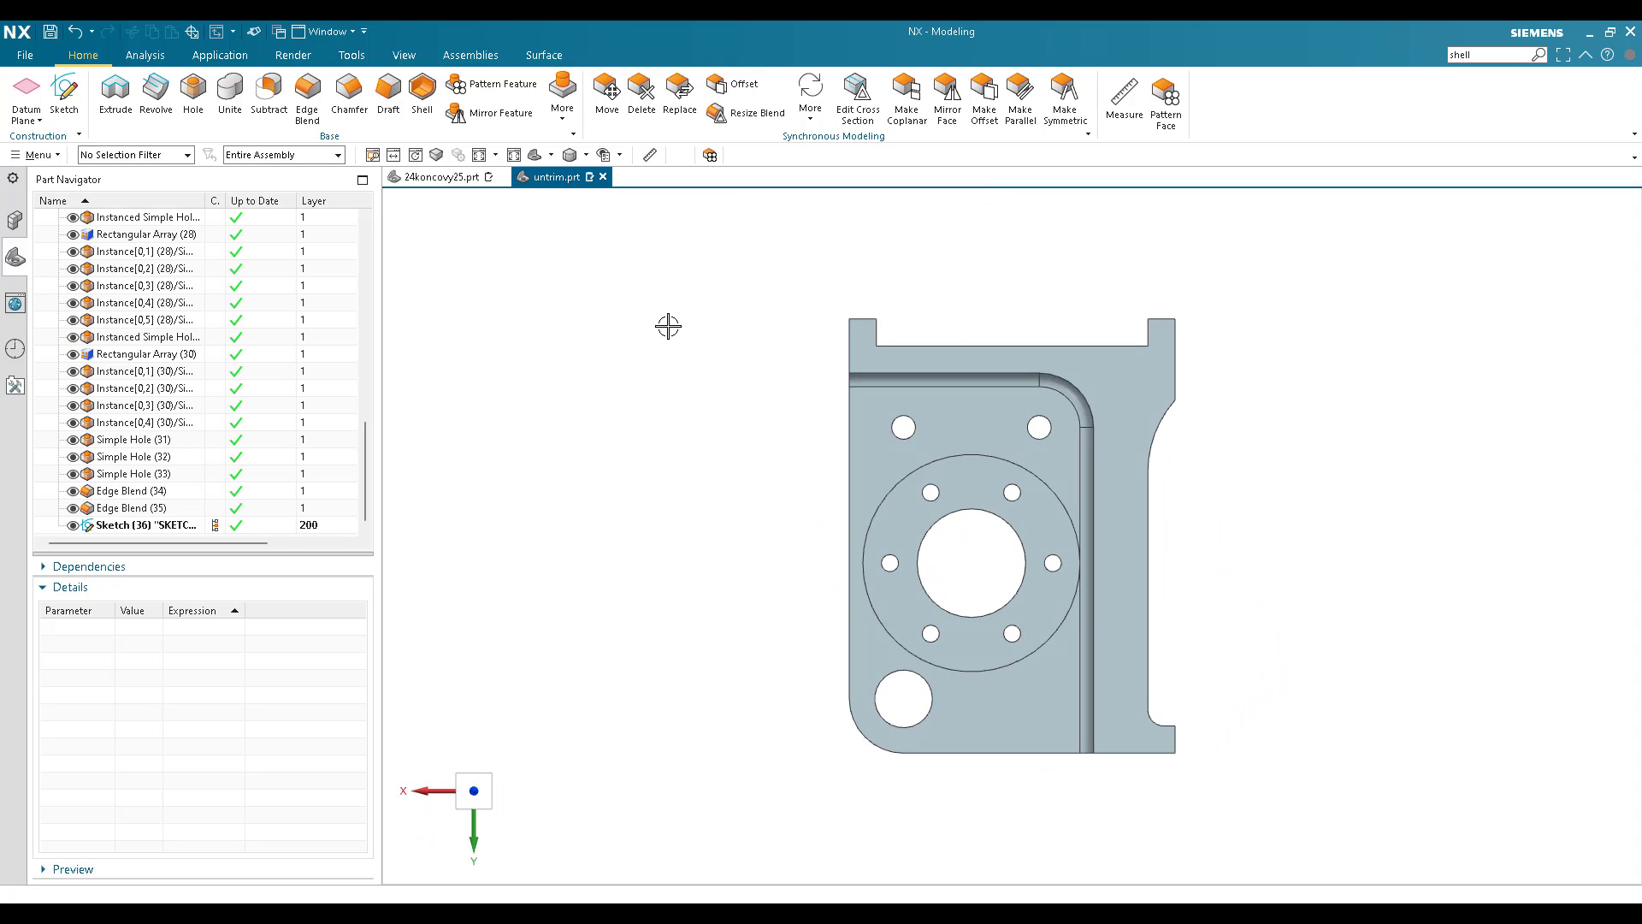
Fit the part in the view from the view radial toolbar, and orbit it back to a three-dimensional orientation
right_click(668, 326)
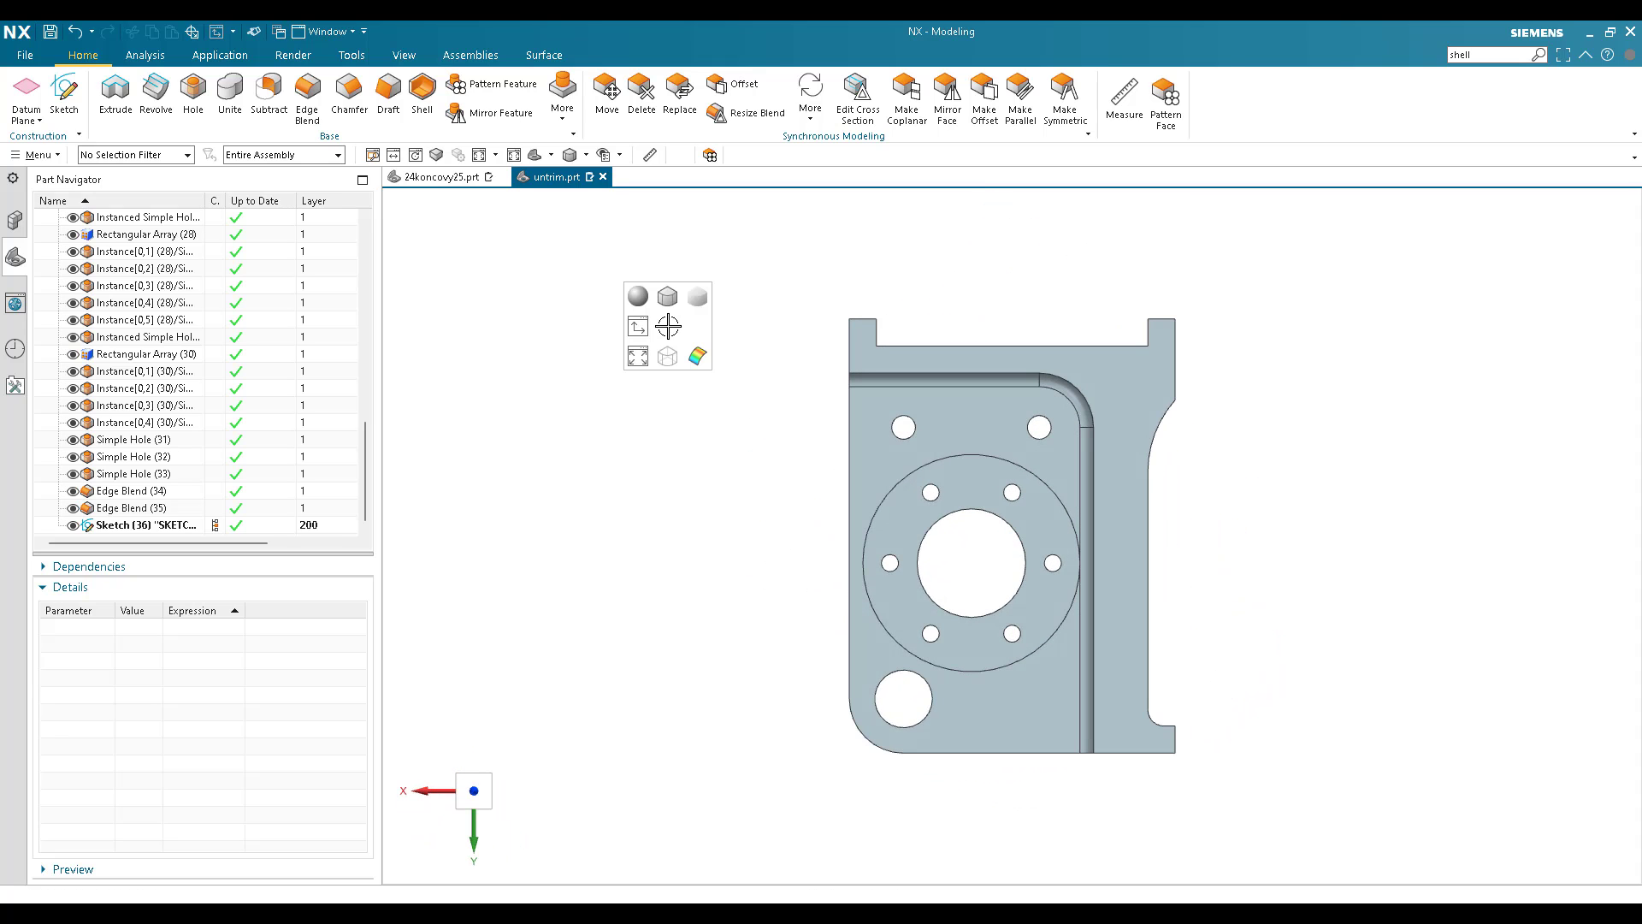
left_click(604, 393)
scroll(741, 470, "down", 5)
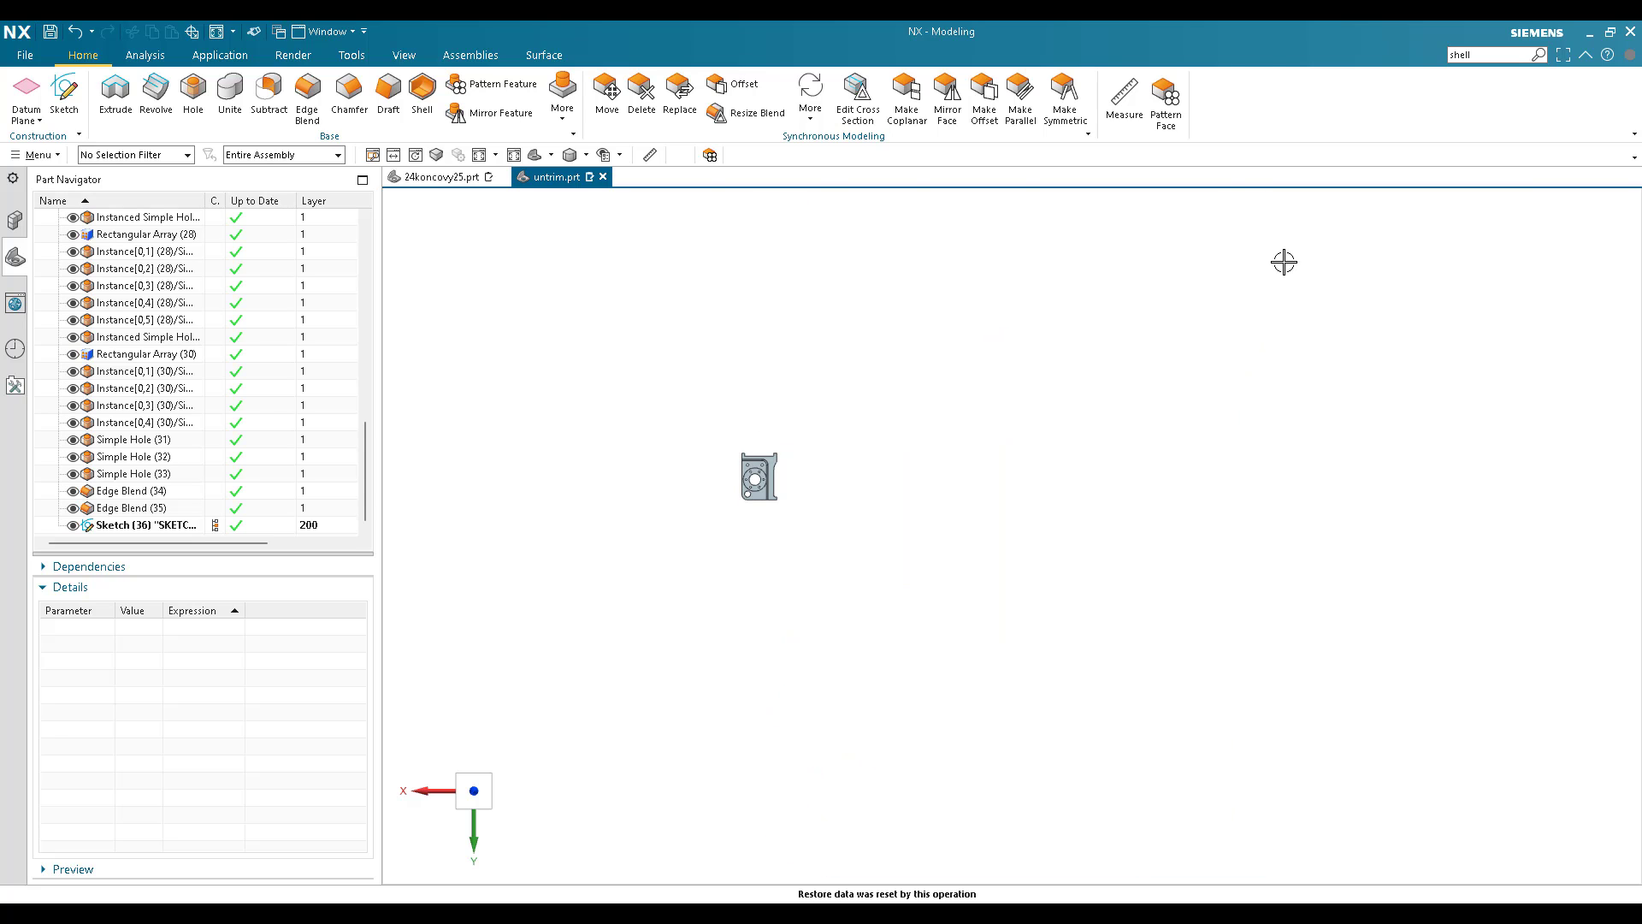
right_click(1186, 355)
key("ctrl+f")
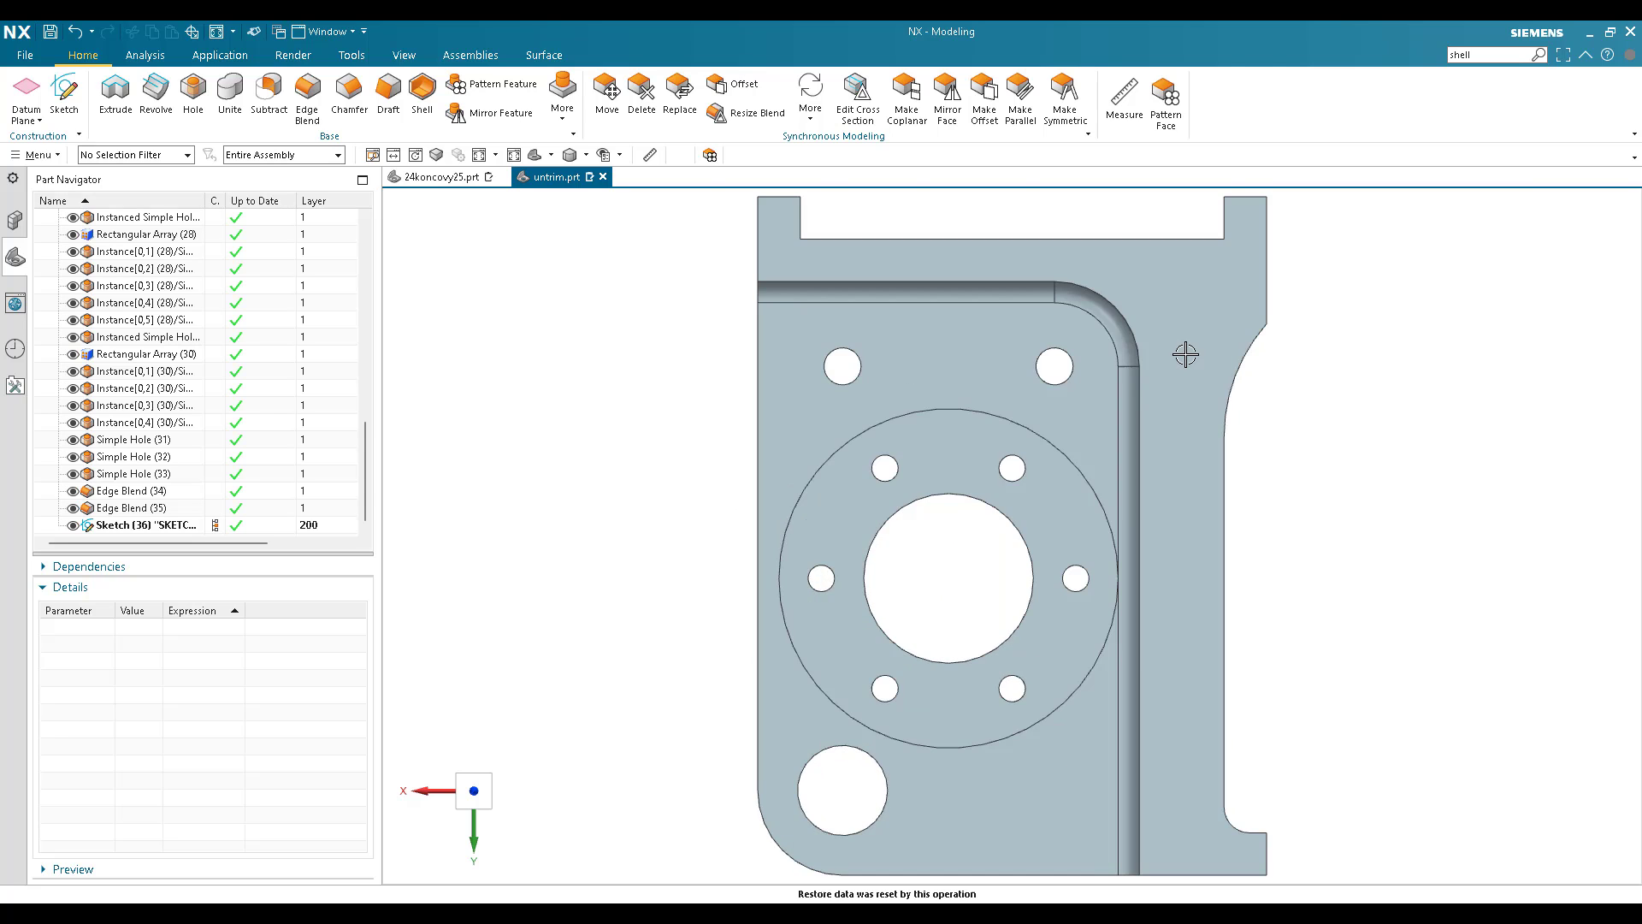
middle_click_drag(641, 400, 652, 324)
scroll(668, 359, "down", 5)
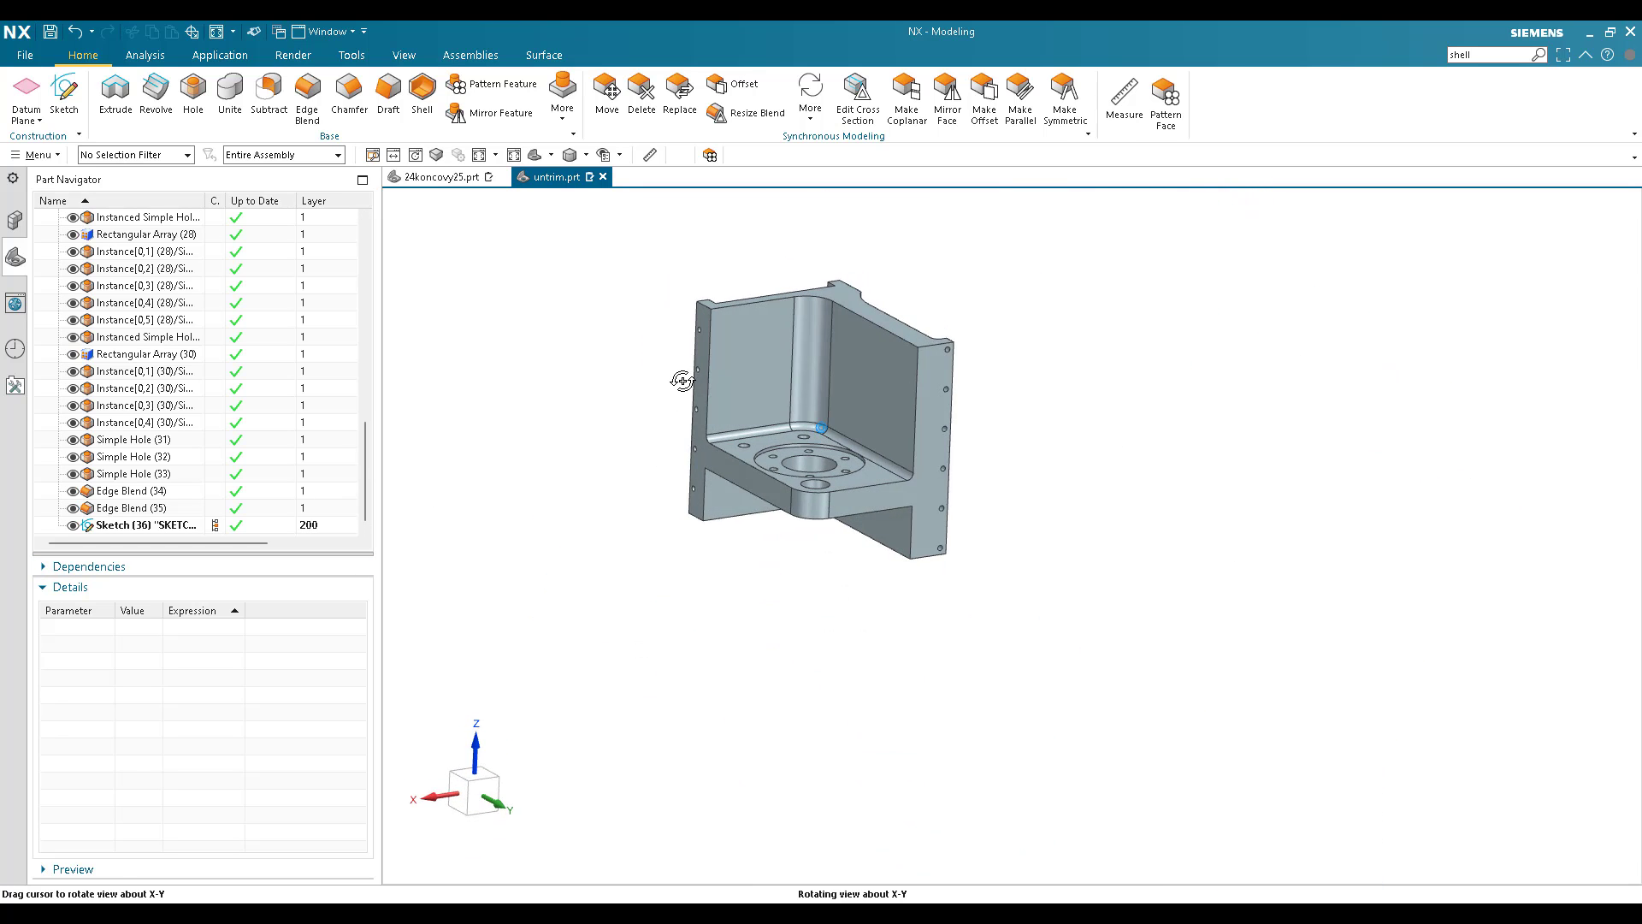
middle_click_drag(722, 425, 806, 433, "shift")
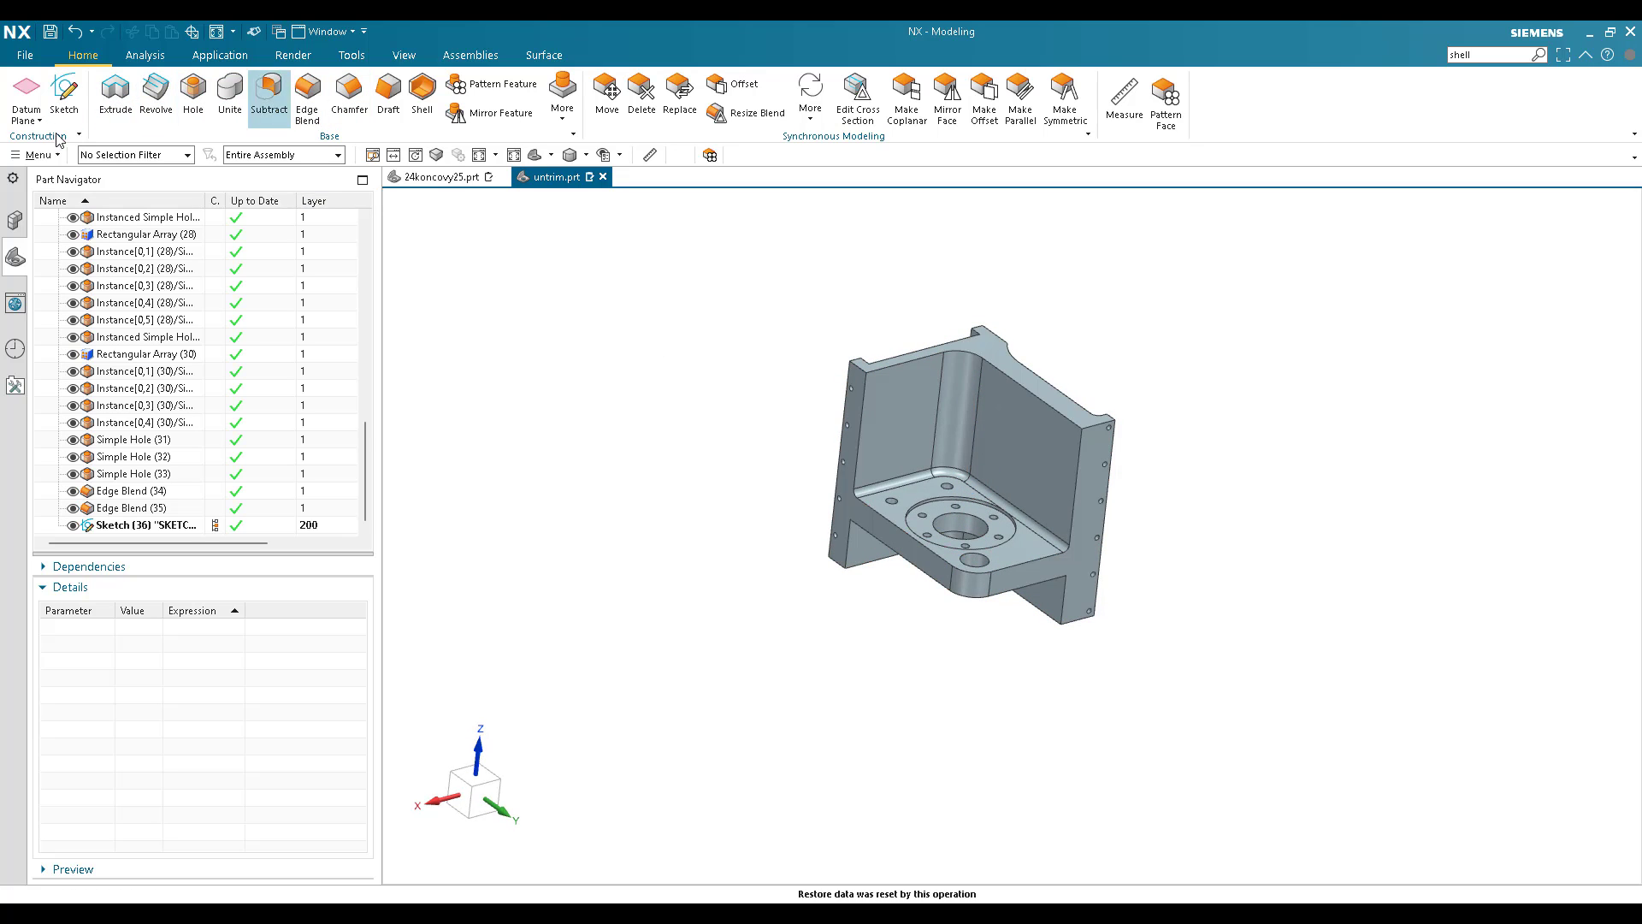
right_click_drag(542, 337, 598, 342)
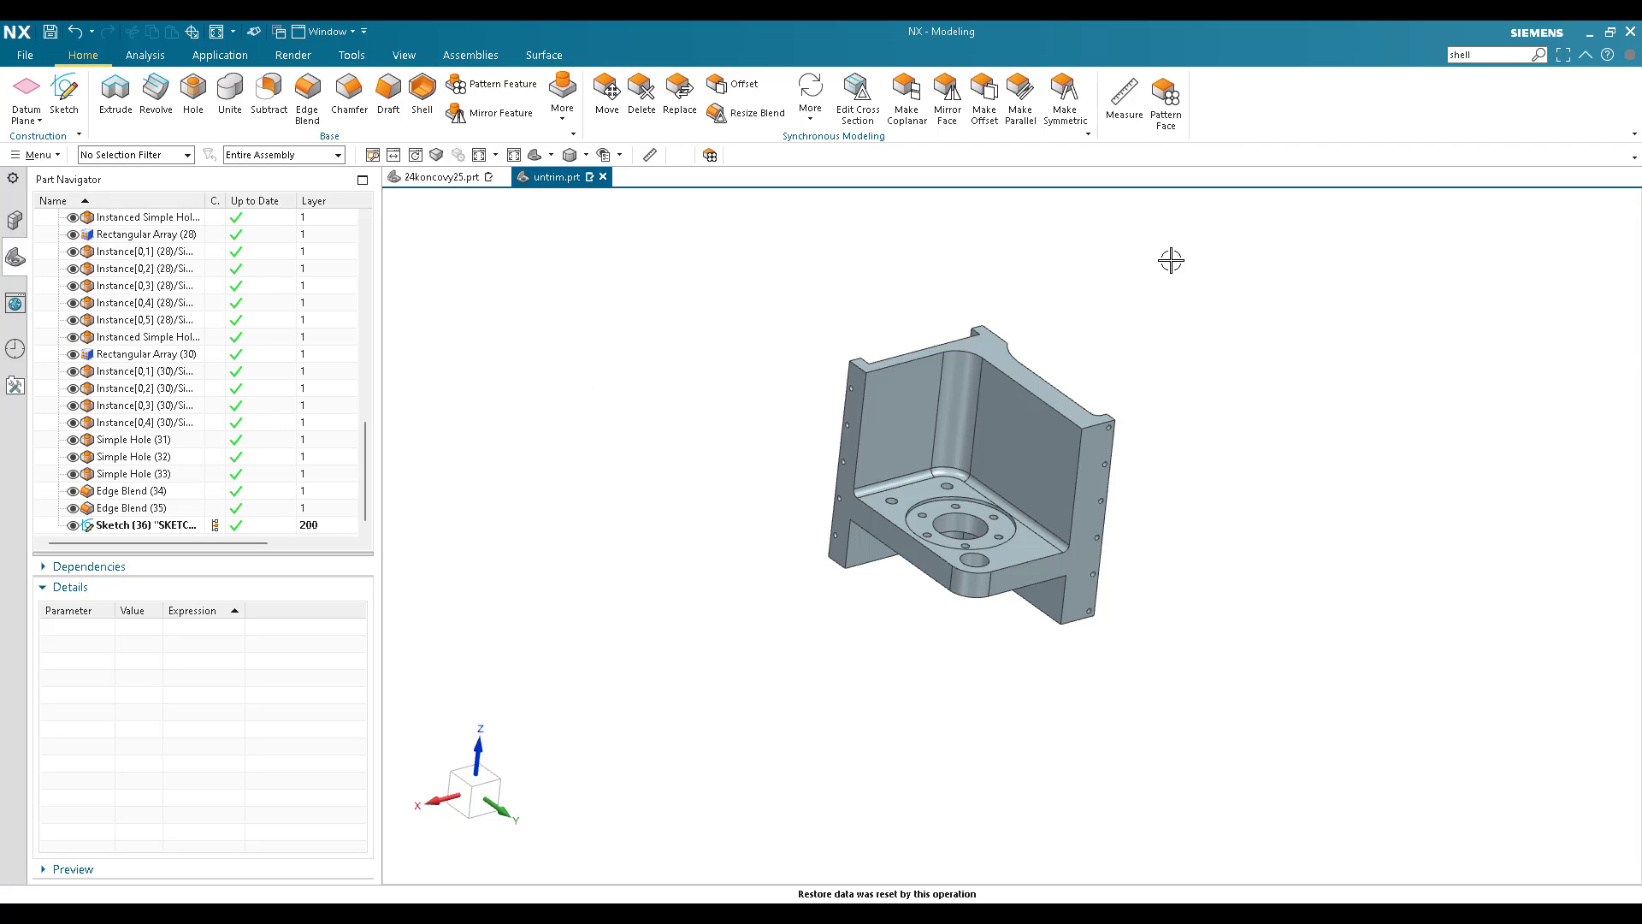
Open the shortcut customization and select the View type to show its editable shortcut menu, toolbar and radial toolbar
right_click(1267, 120)
left_click(1377, 776)
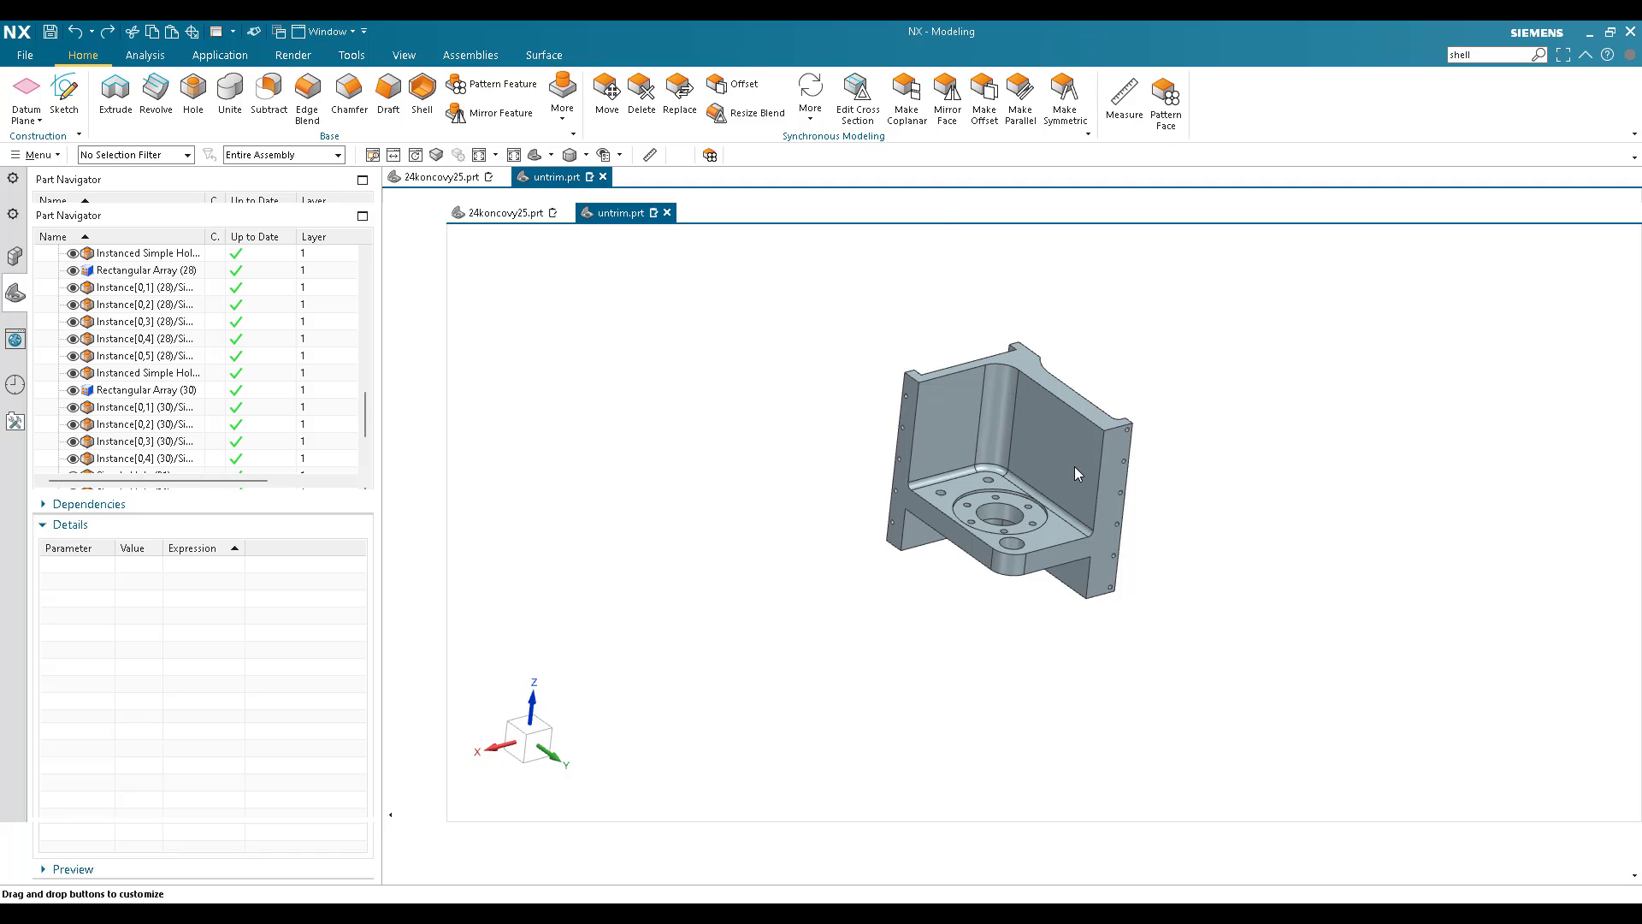
left_click(1061, 258)
left_click(1111, 255)
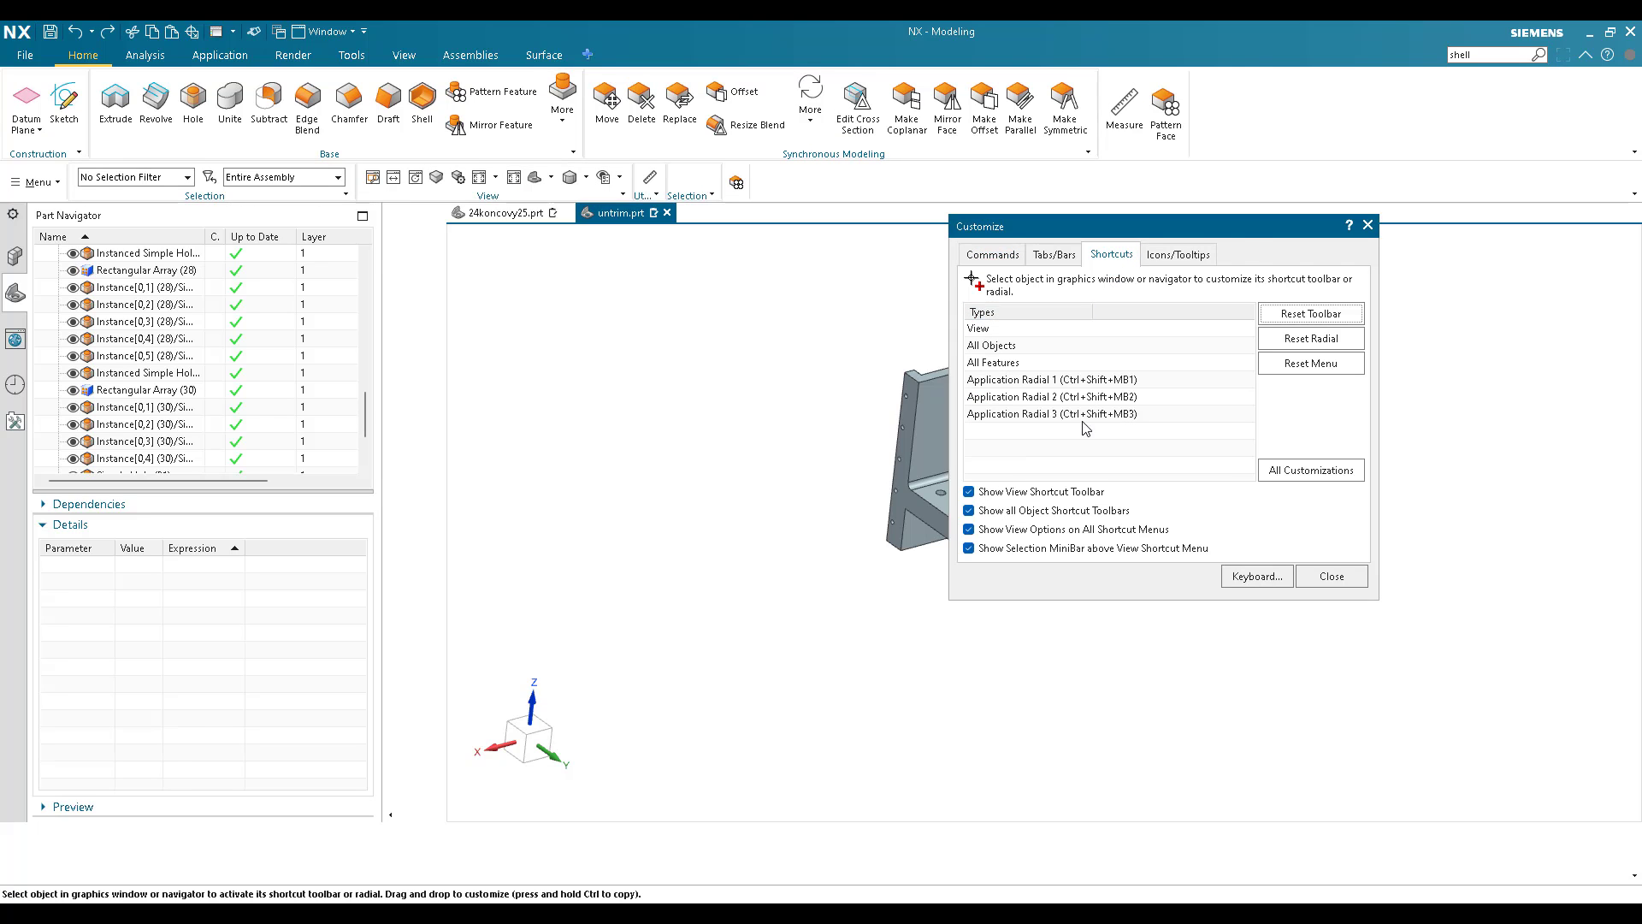
left_click(1016, 340)
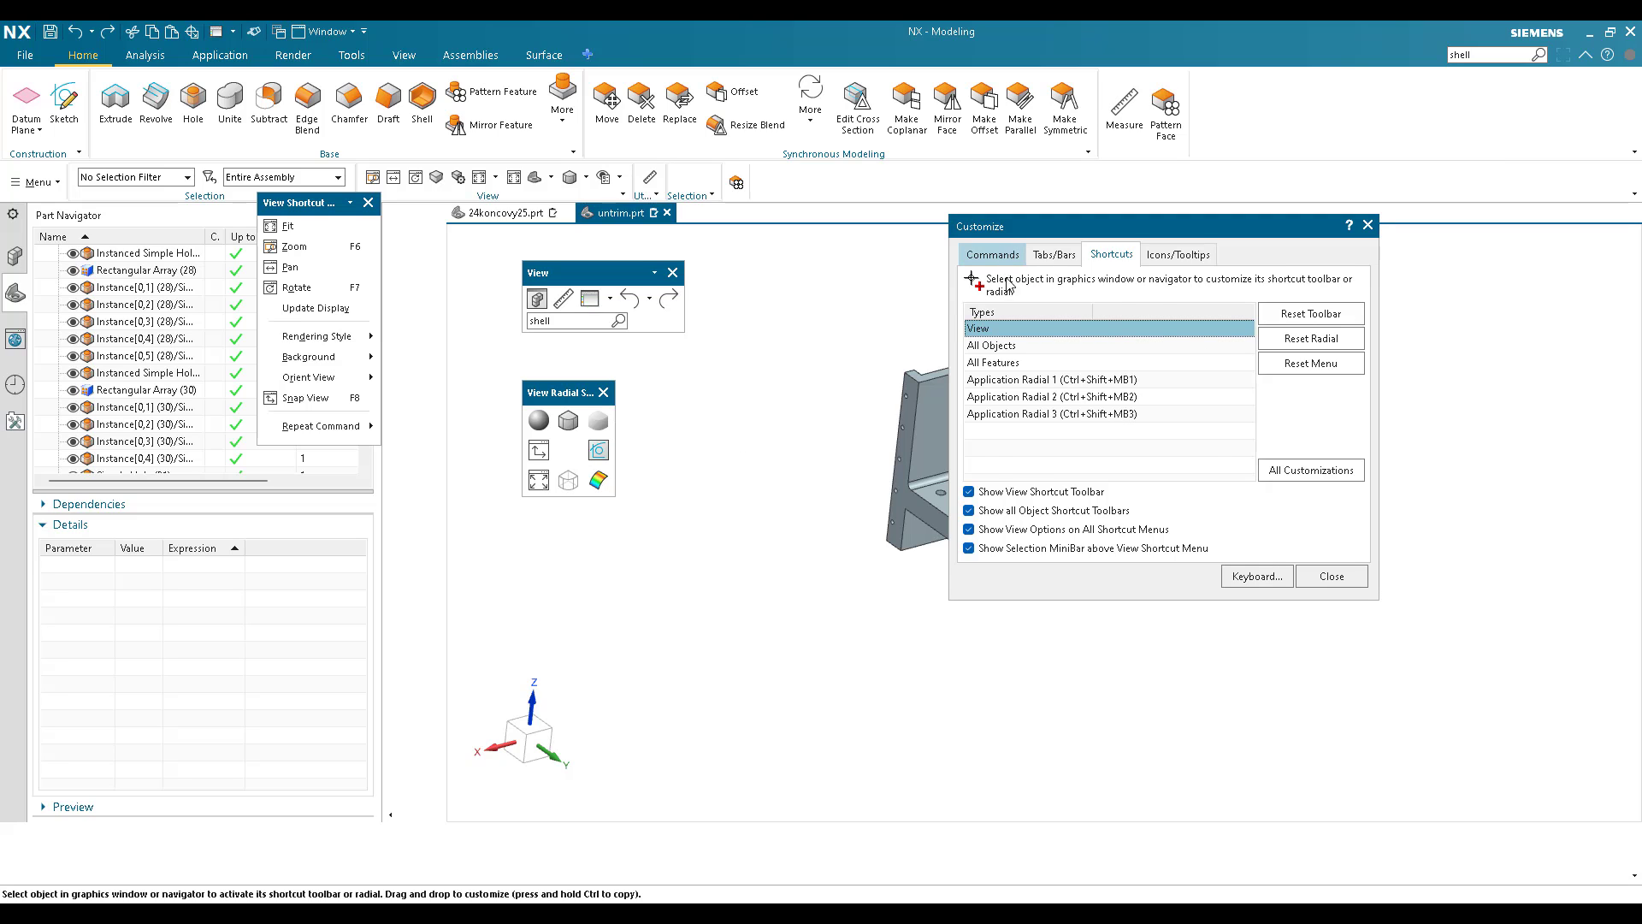
Search the commands for "extr" and put Extrude in the Snap View slot of the View radial toolbar
left_click(992, 254)
left_click(1221, 344)
type("e")
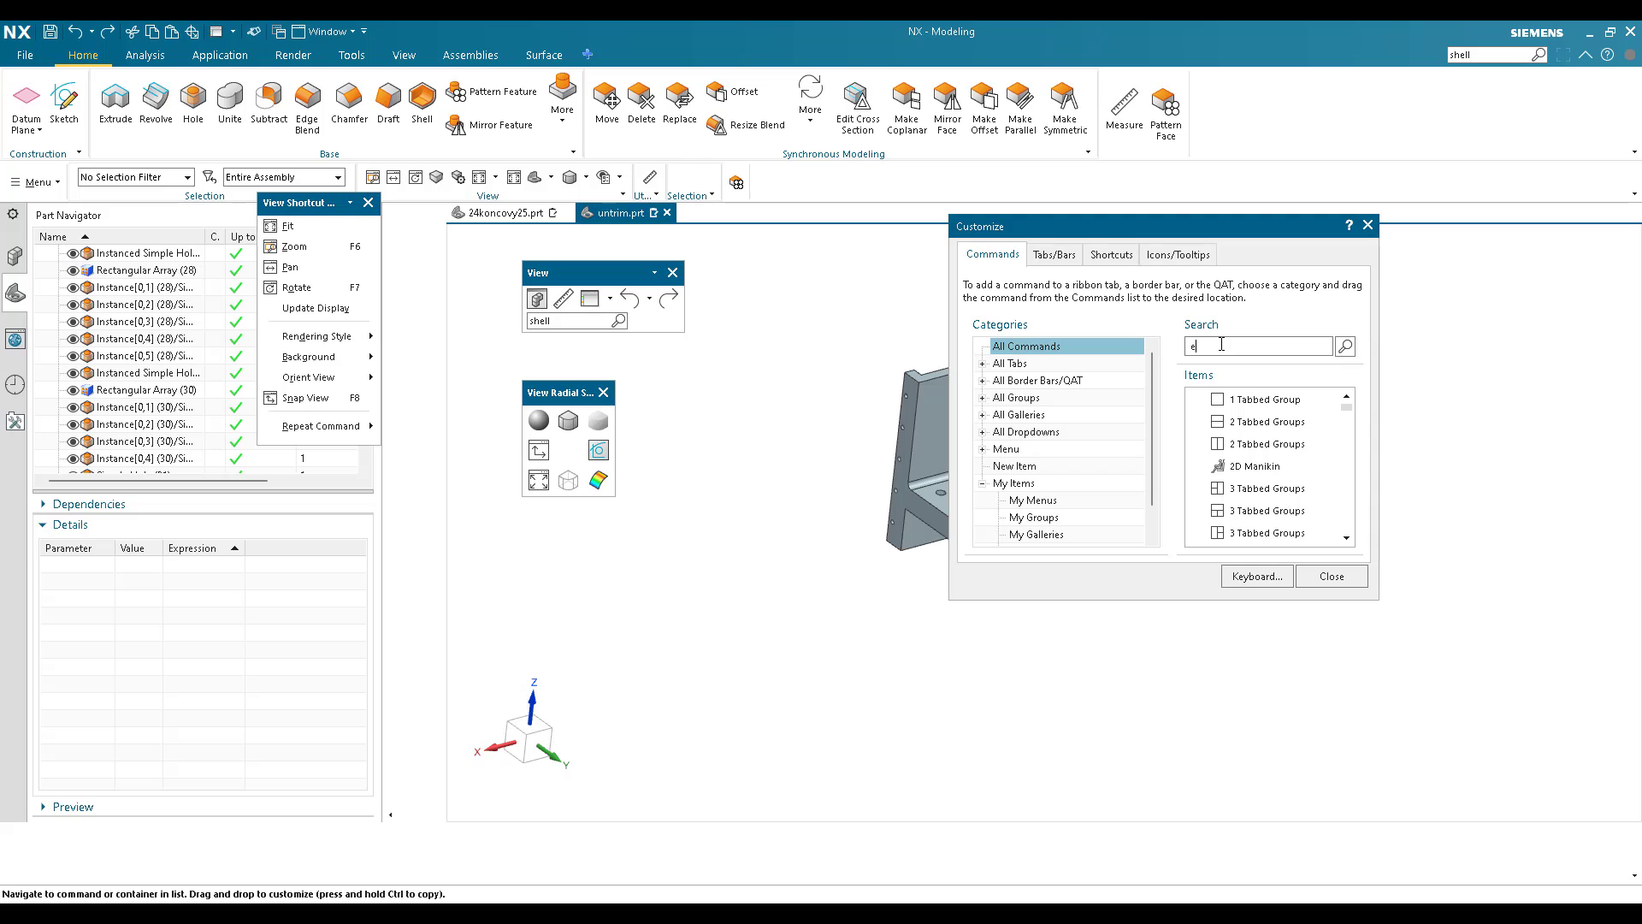
type("xtr")
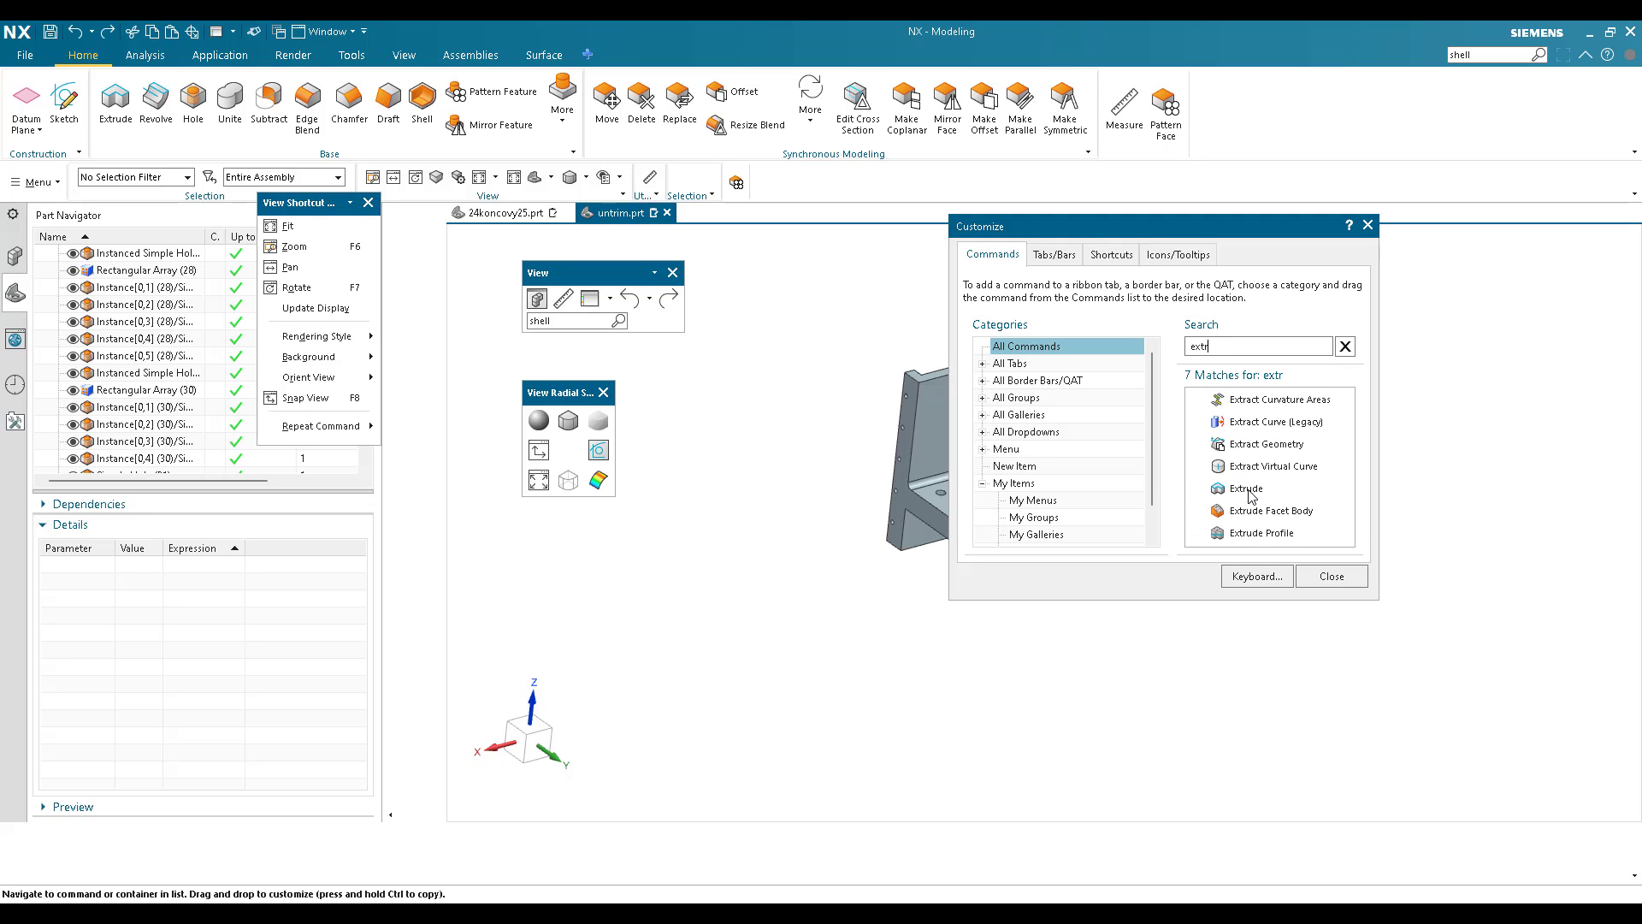
left_click_drag(1249, 496, 535, 449)
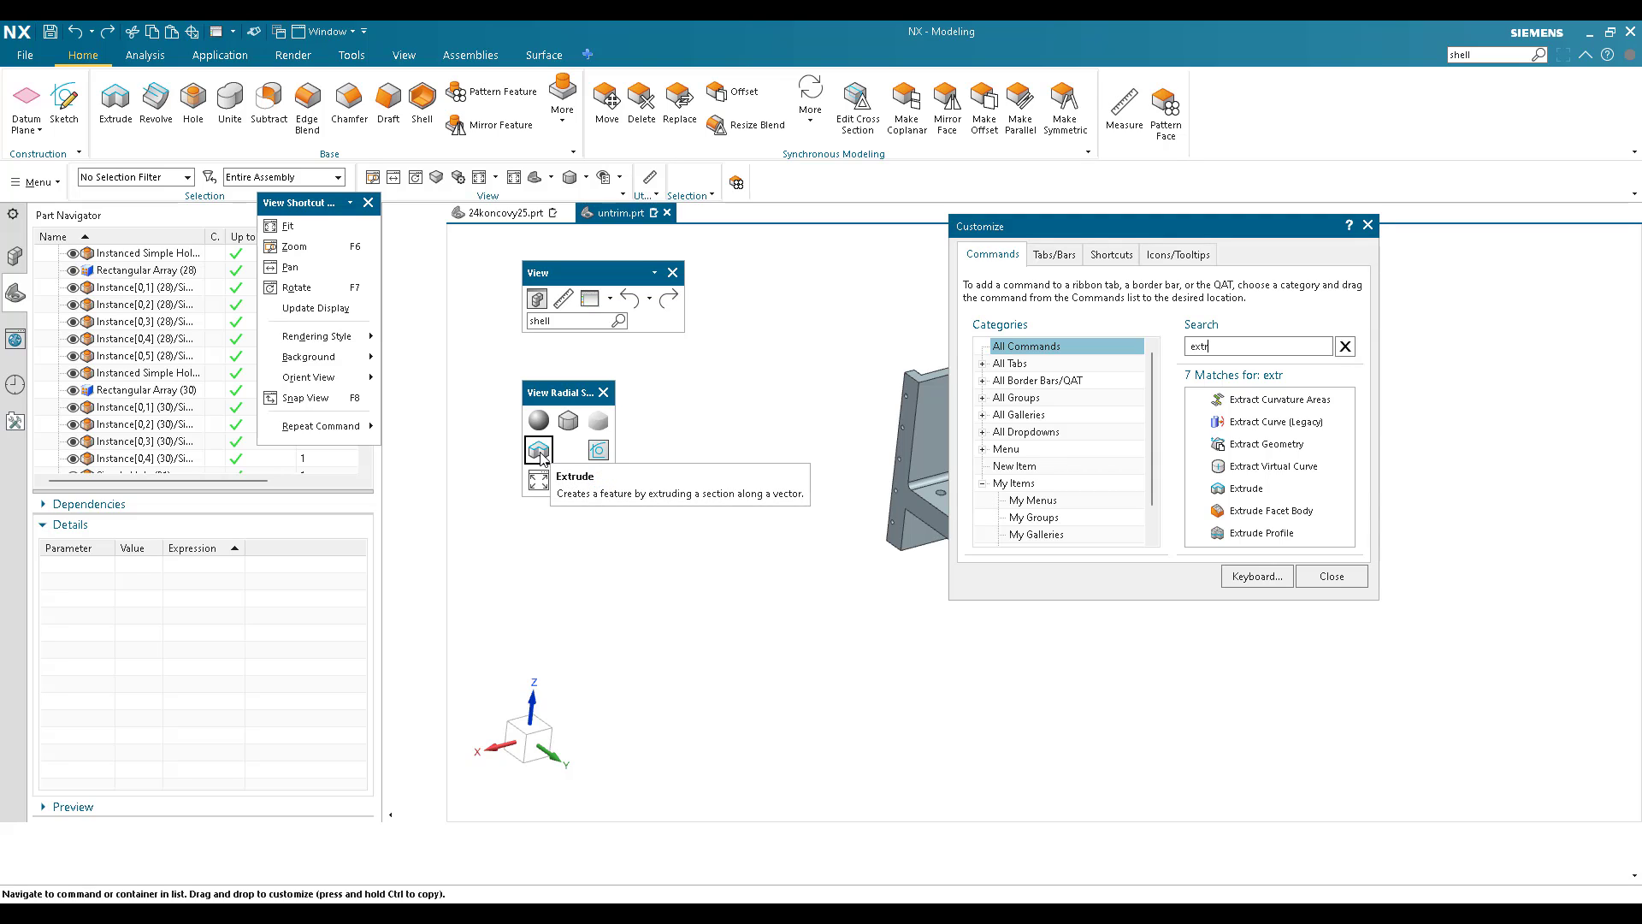
Close the customization, test Extrude from the view radial toolbar, and cancel the command without creating anything
left_click(604, 392)
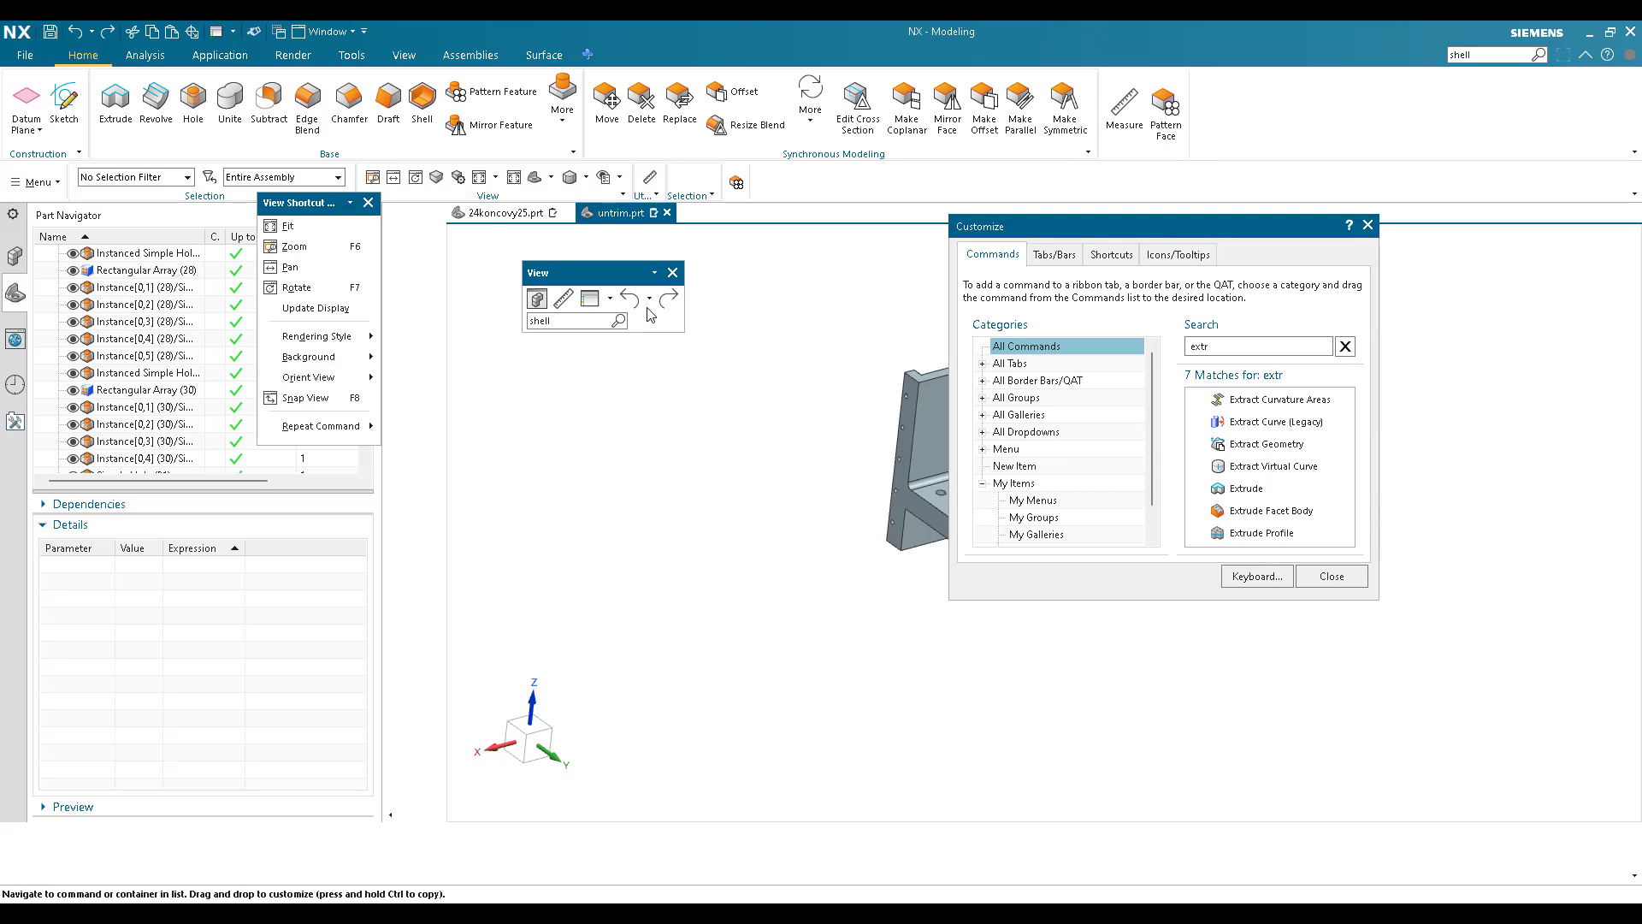
left_click(1330, 576)
right_click(684, 470)
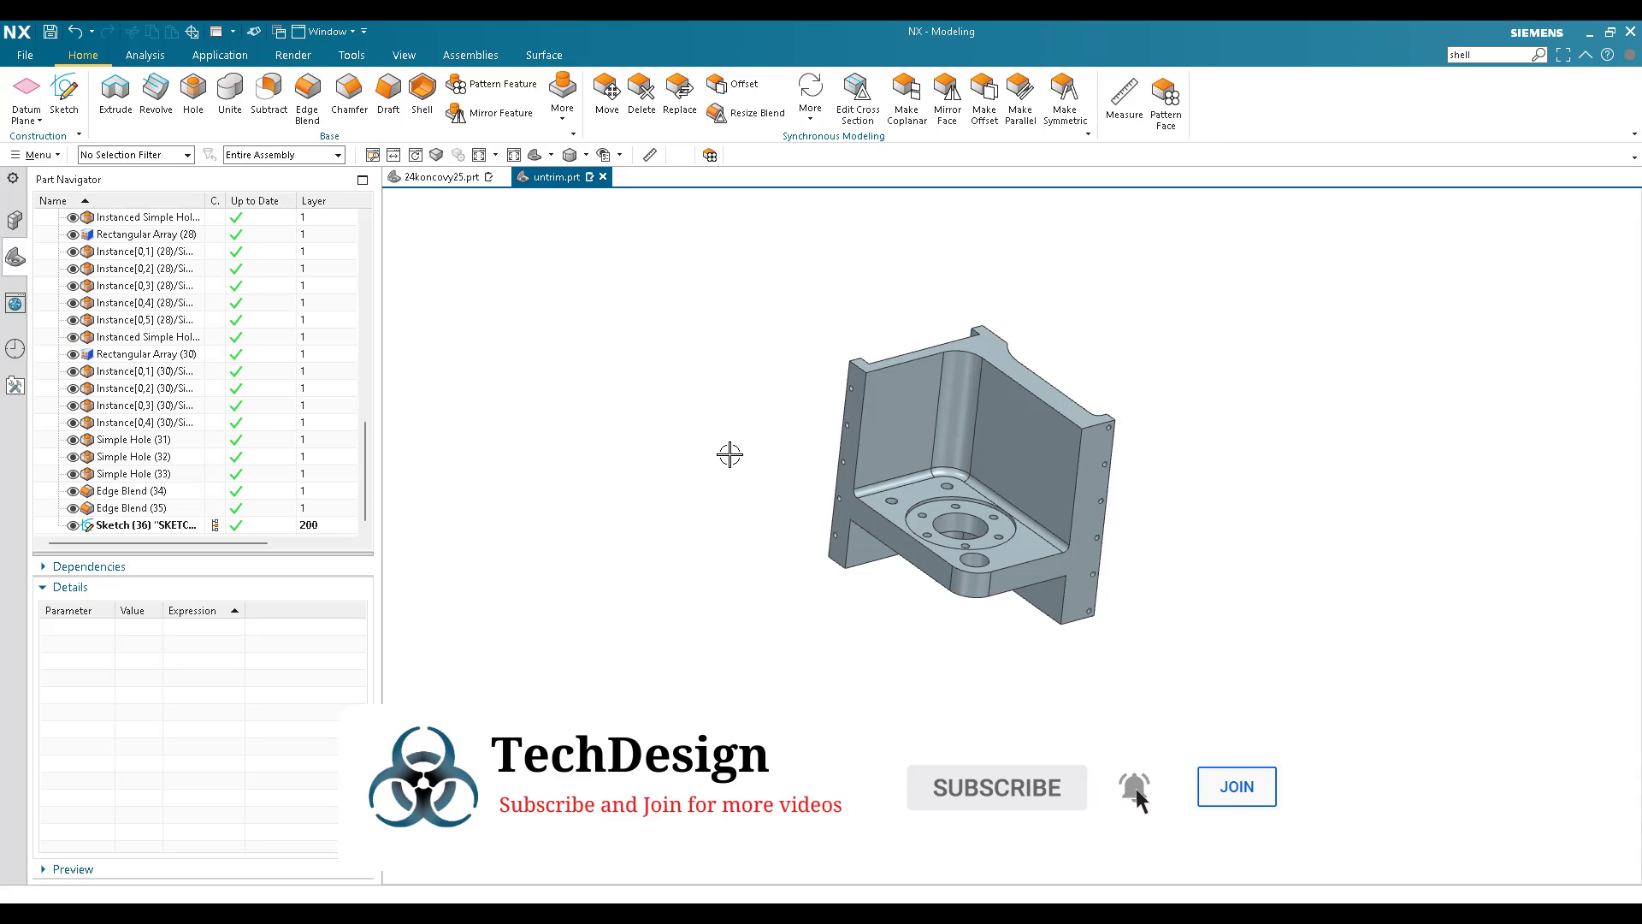
key("x")
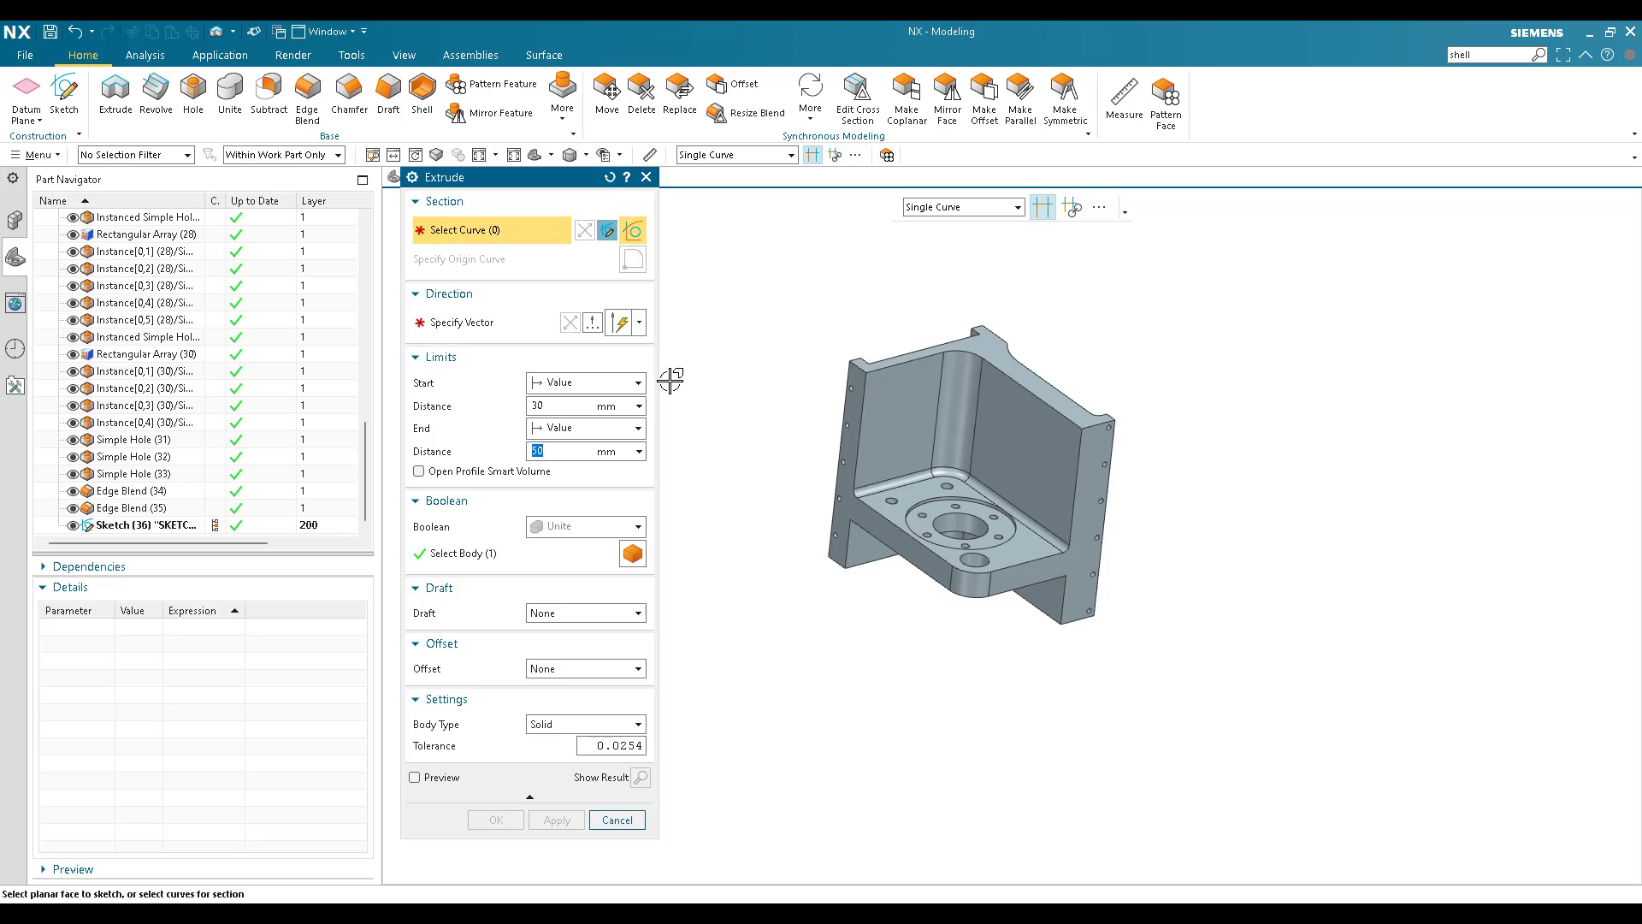
left_click(646, 176)
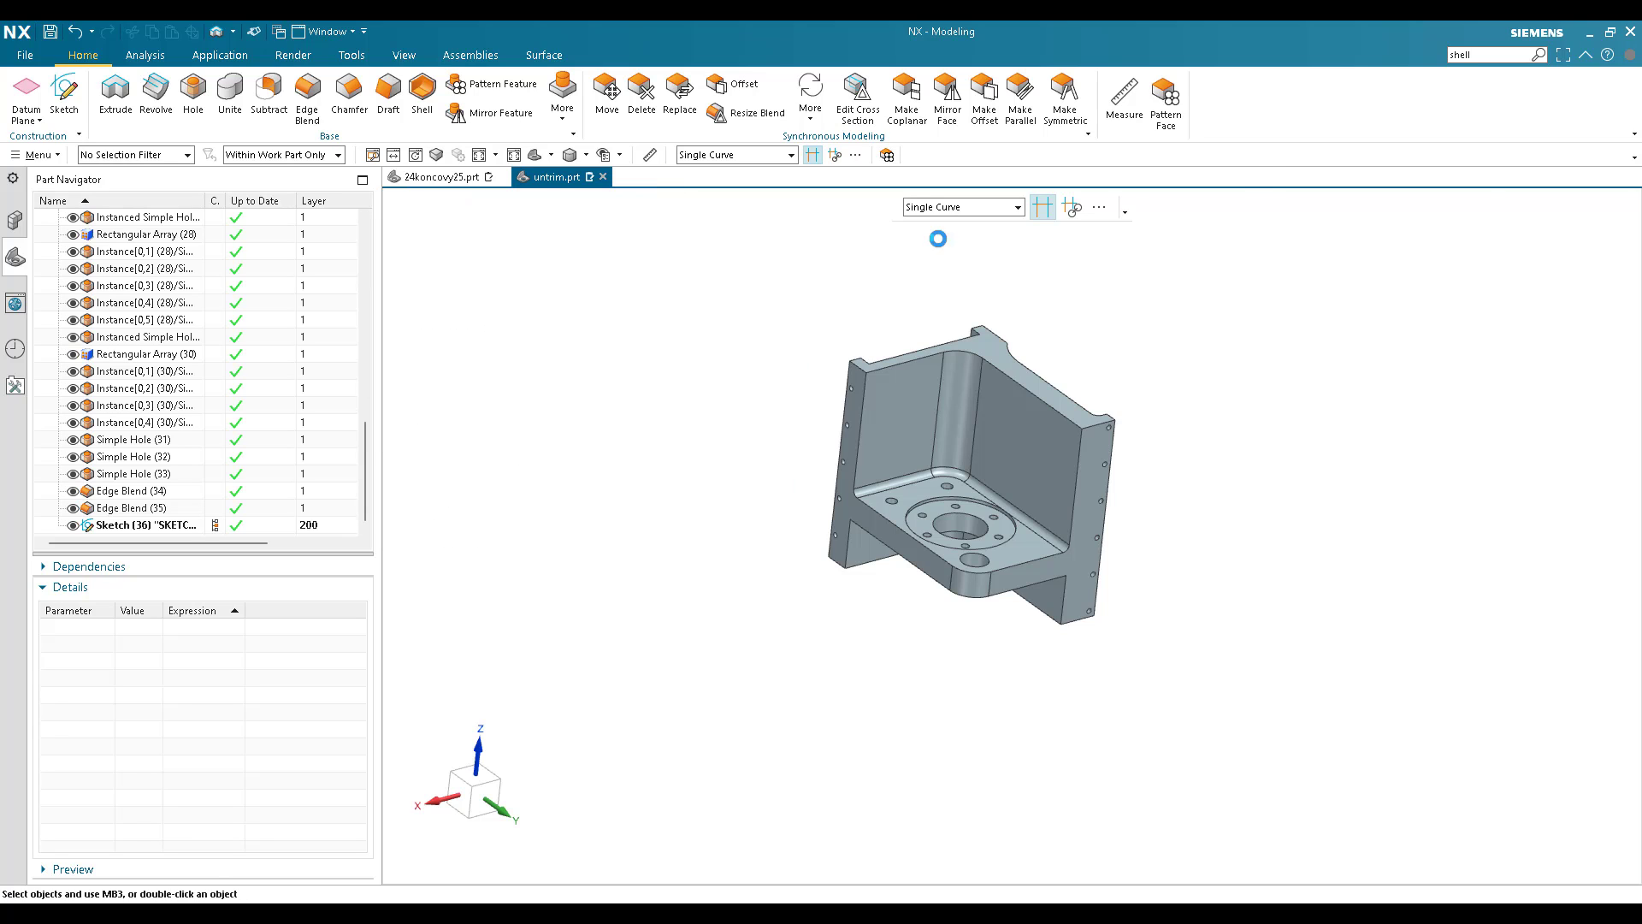
Check the customized View radial toolbar alongside the list of all commands, and close the customization
right_click(1298, 134)
left_click(1372, 781)
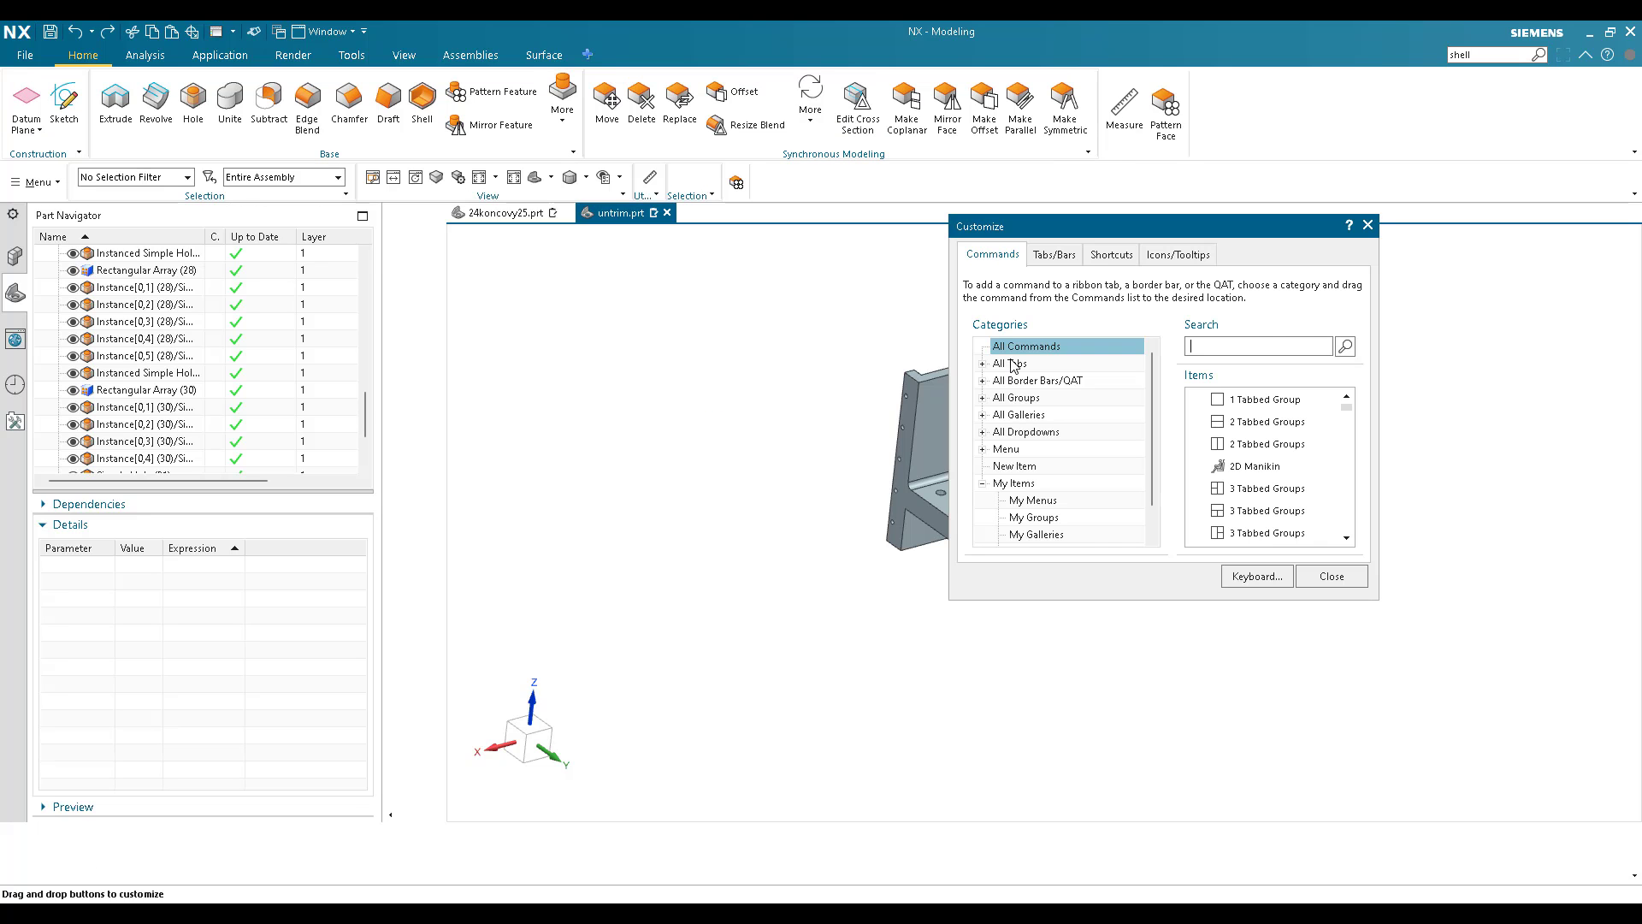
left_click(1097, 255)
left_click(1054, 330)
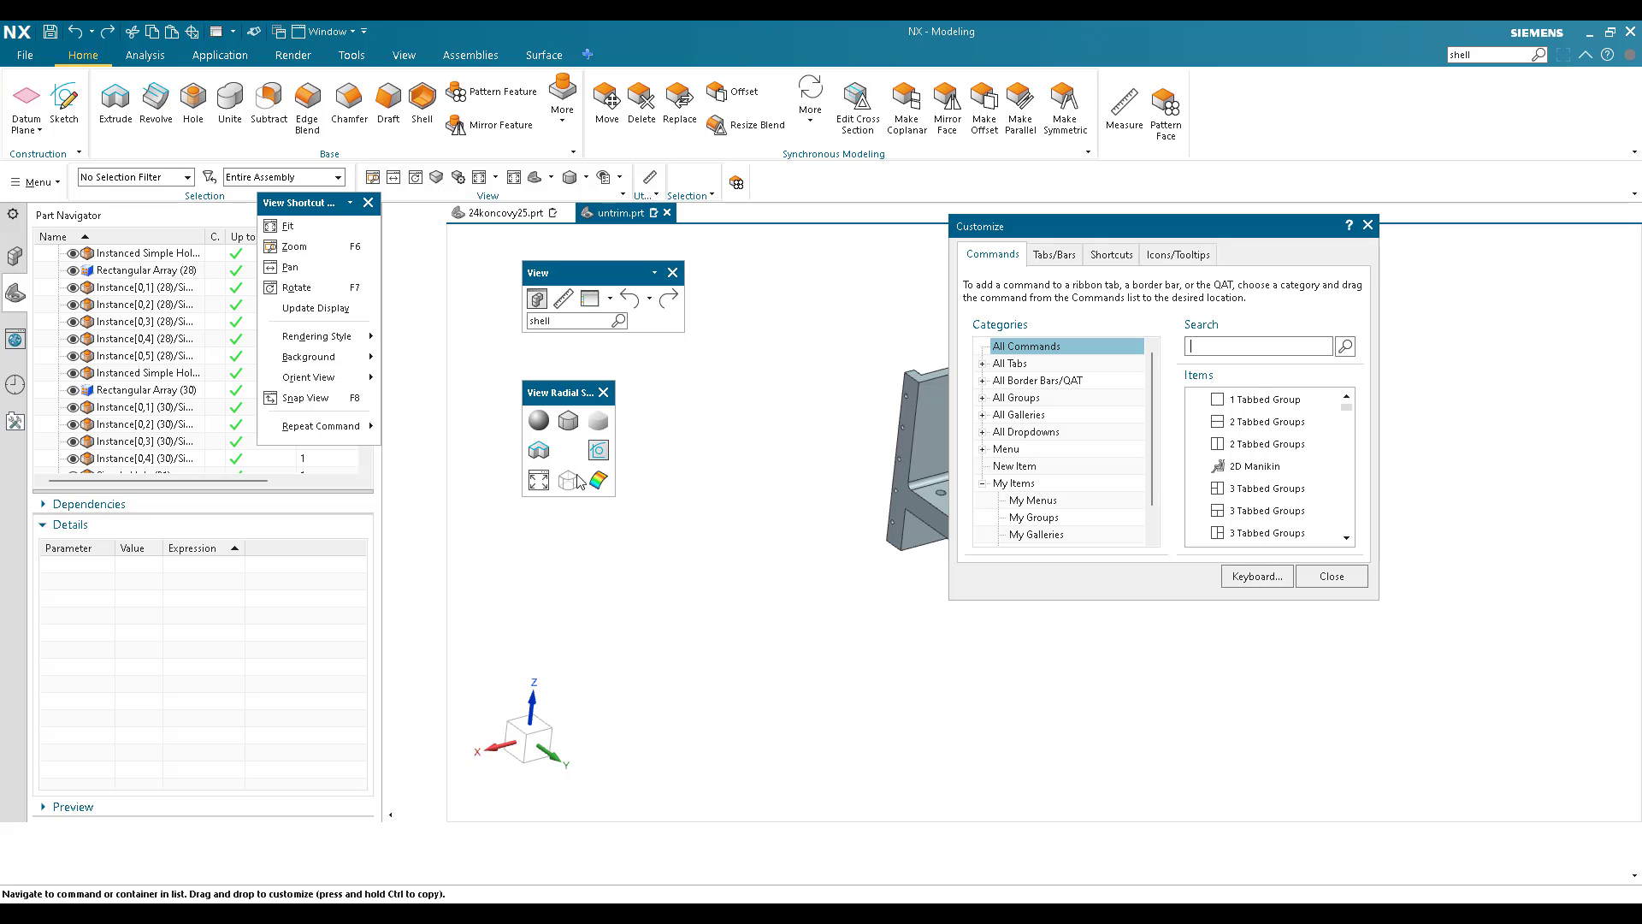
left_click(1332, 576)
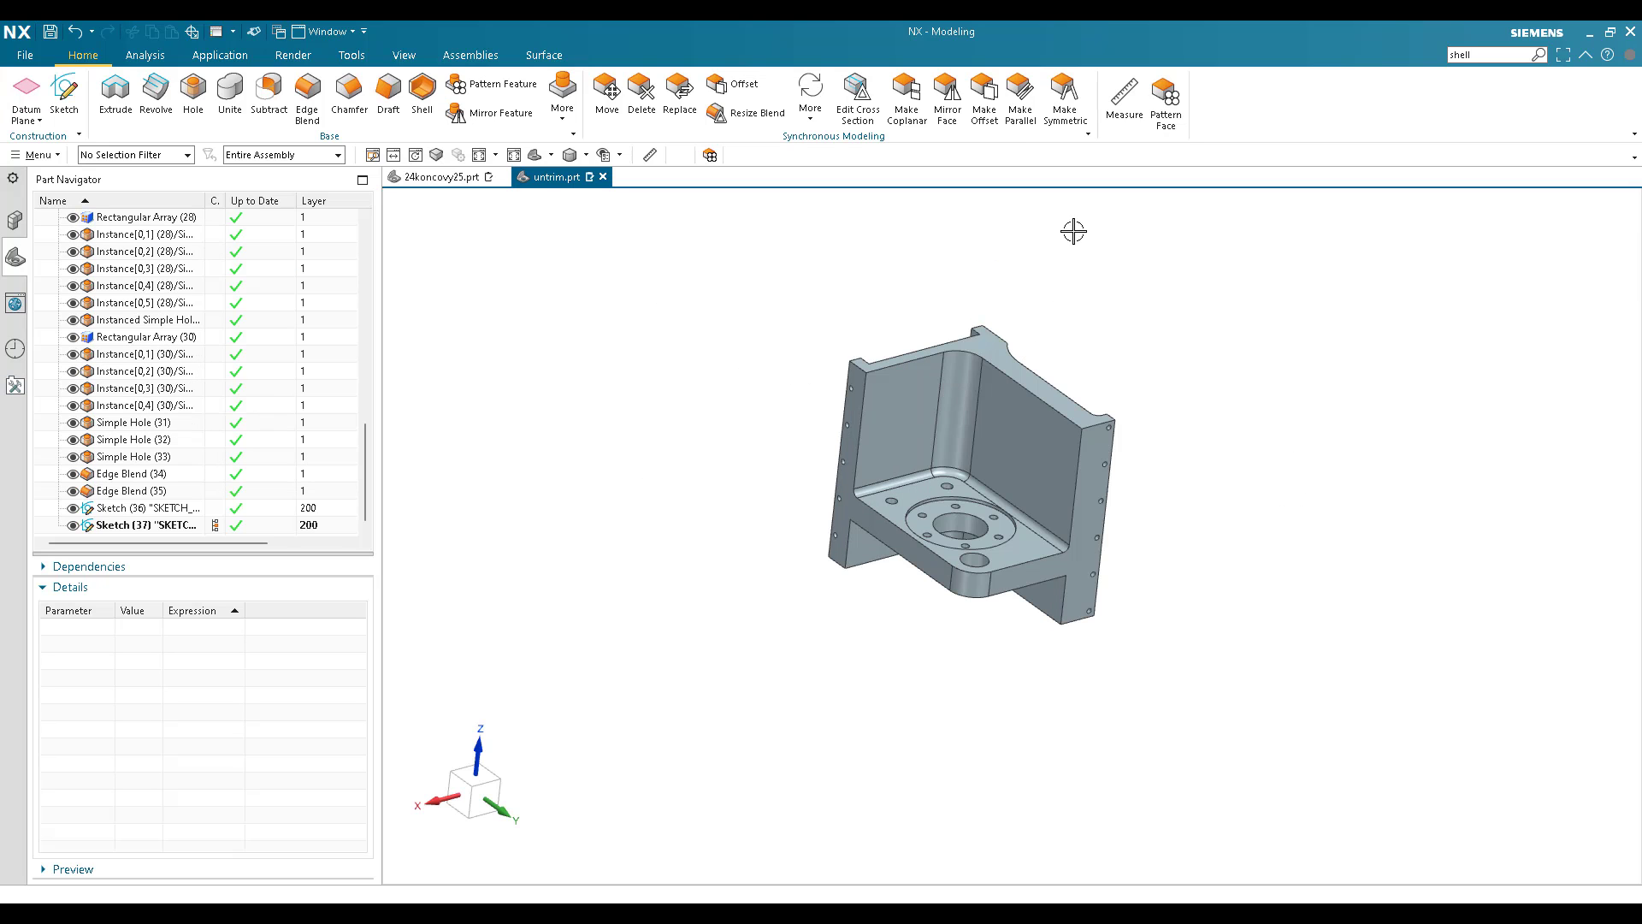
Reopen the shortcut customization, examine the View shortcut menu, toolbar and radial toolbar, and leave it
right_click(1287, 111)
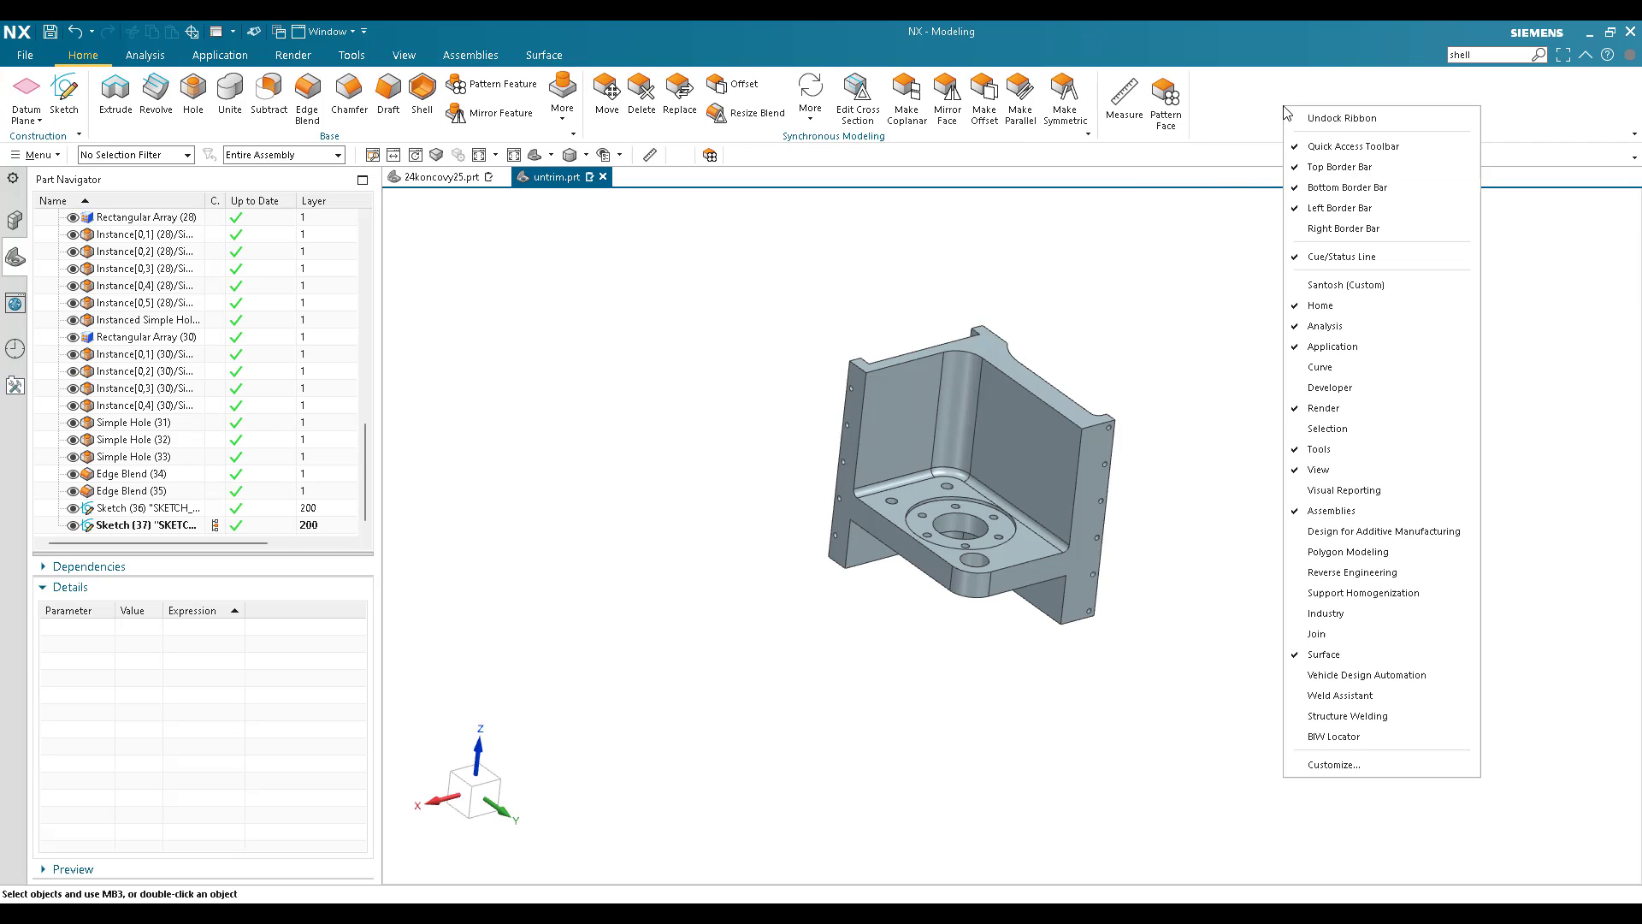
left_click(1334, 764)
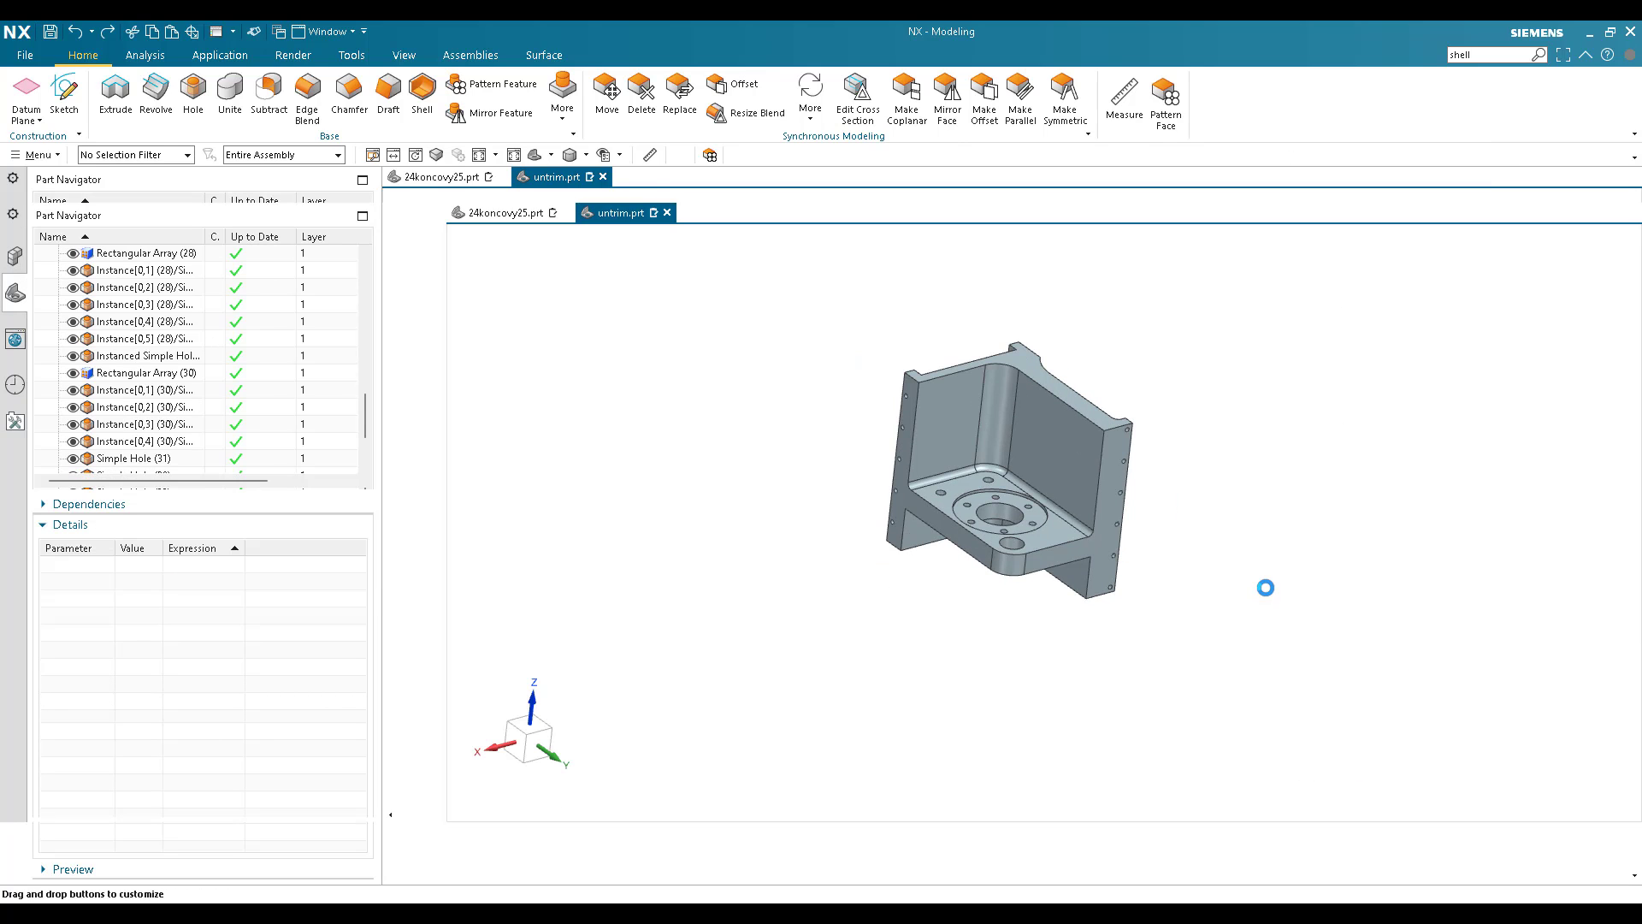
left_click(1369, 291)
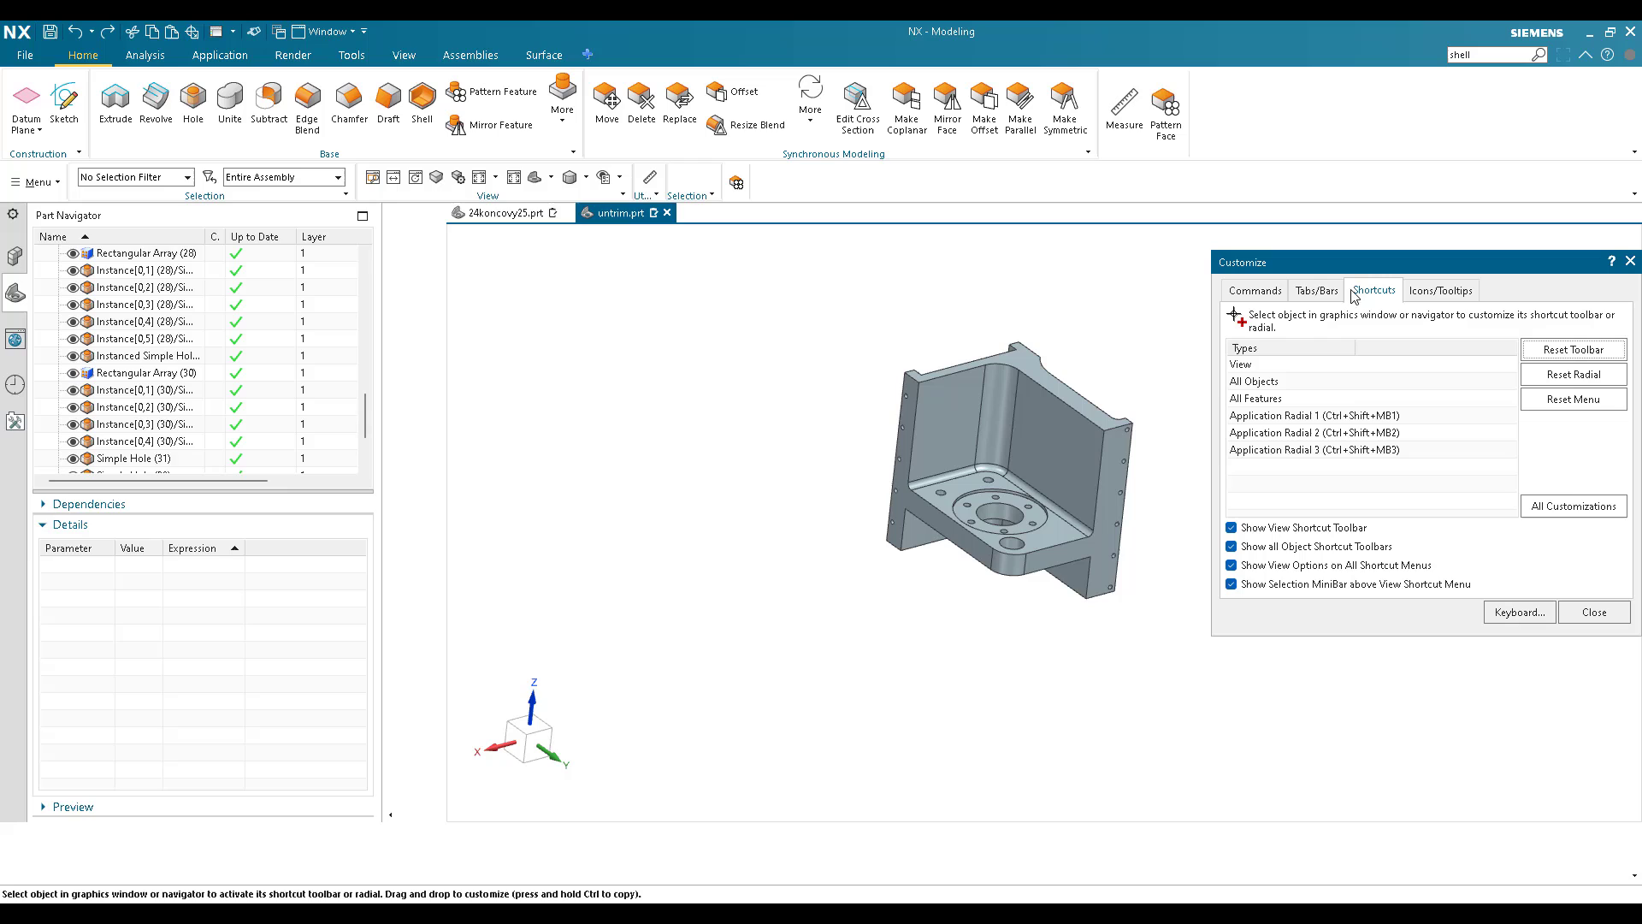
left_click(1256, 365)
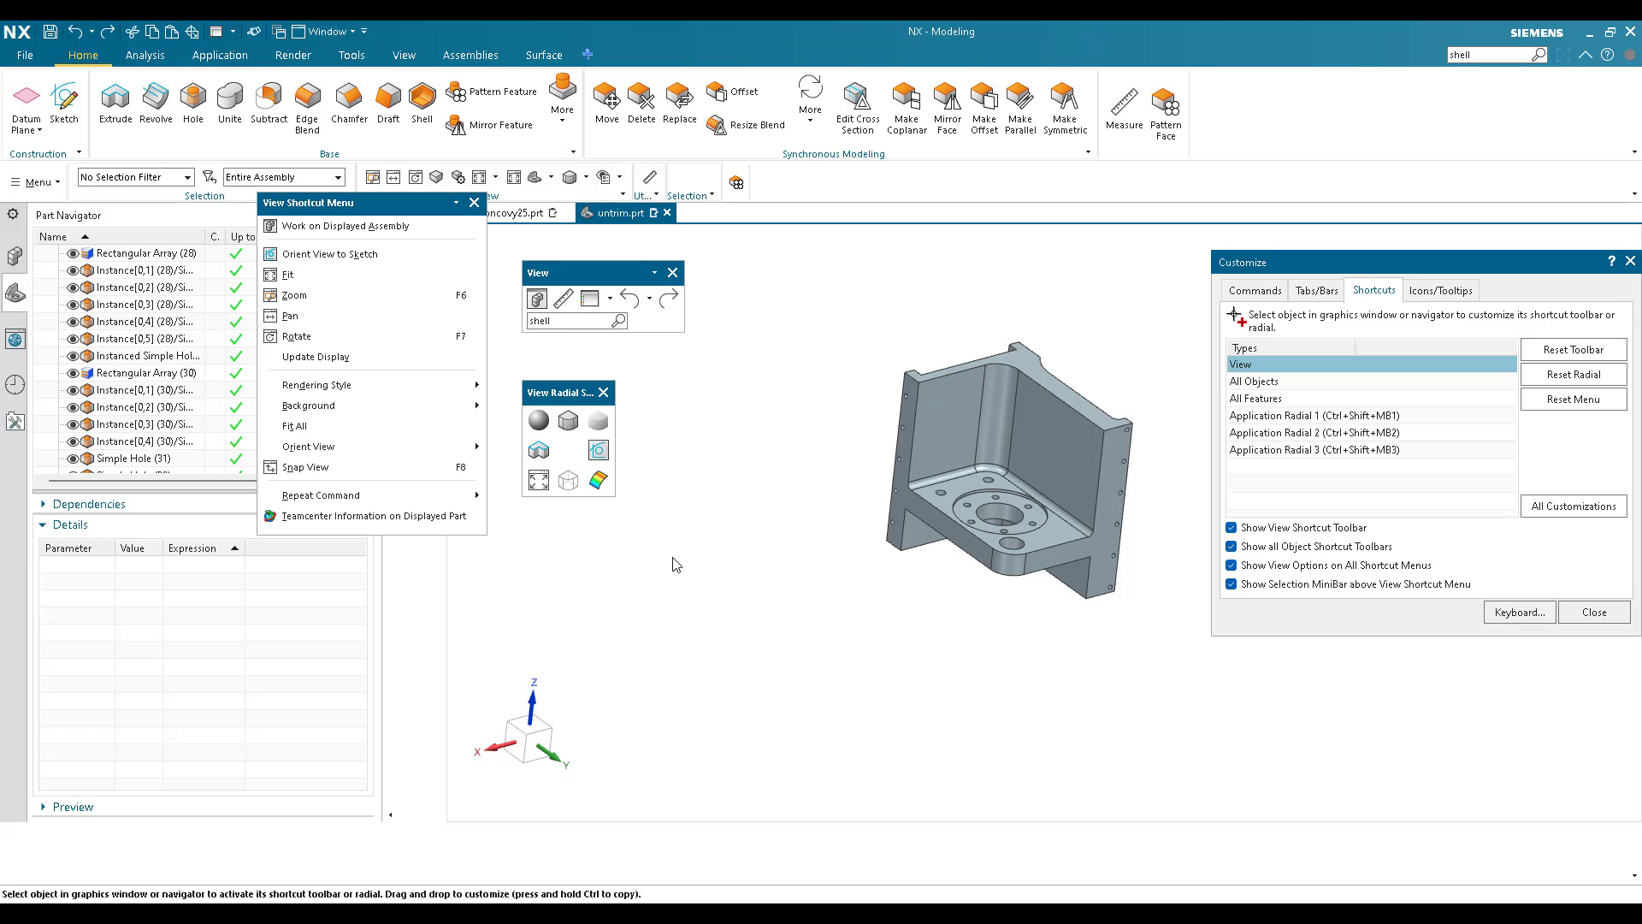
key("Escape")
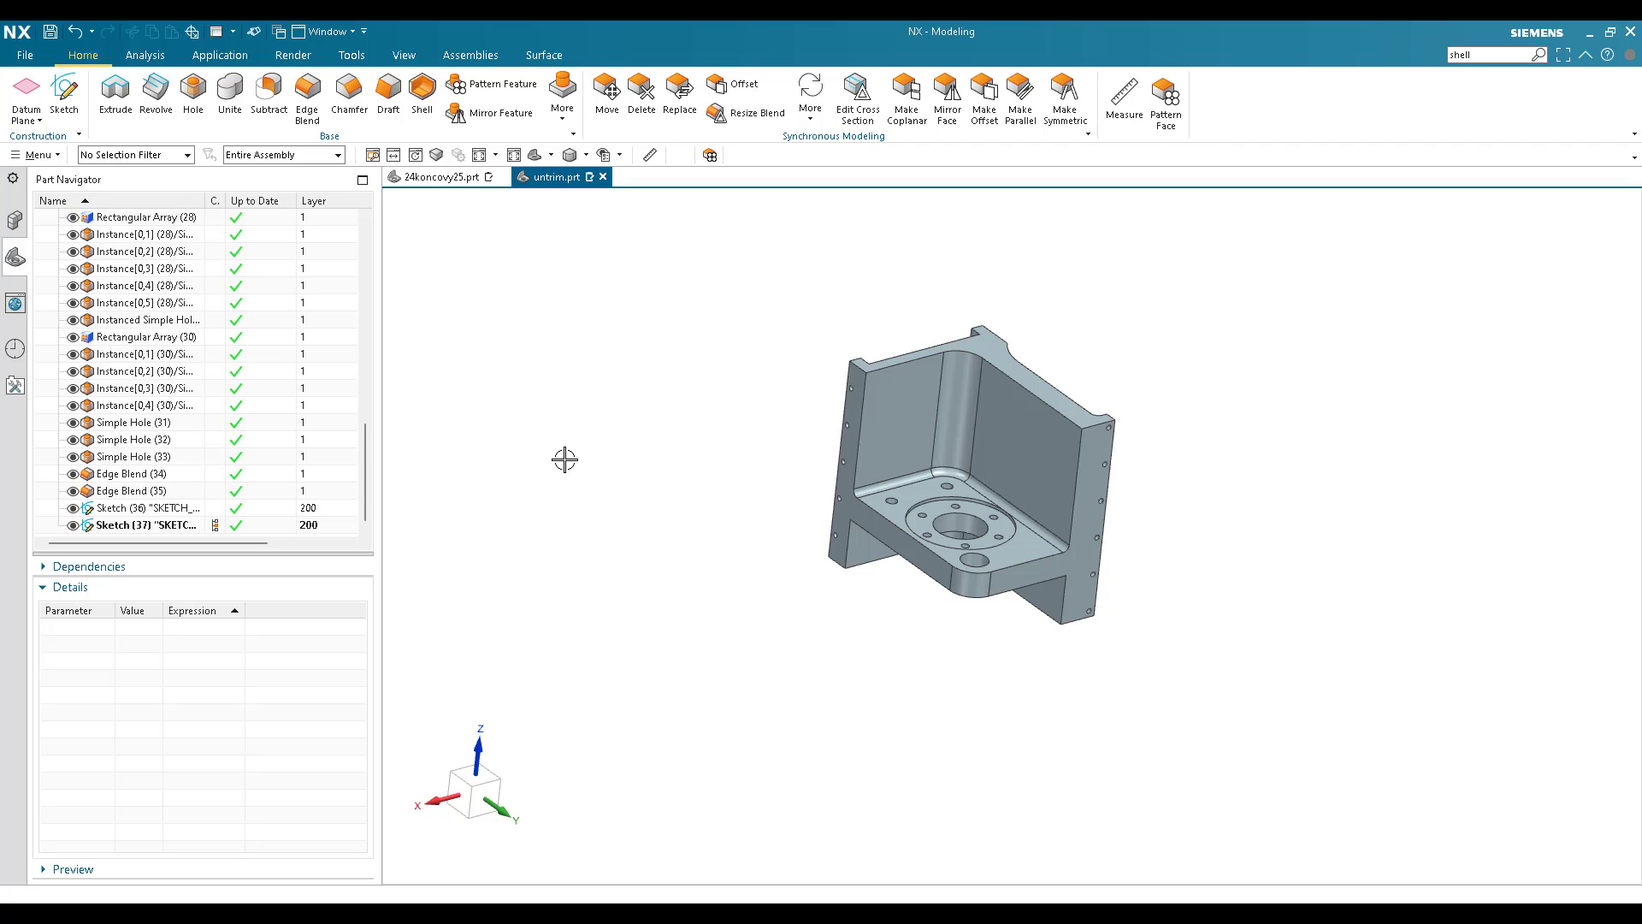
left_click(25, 55)
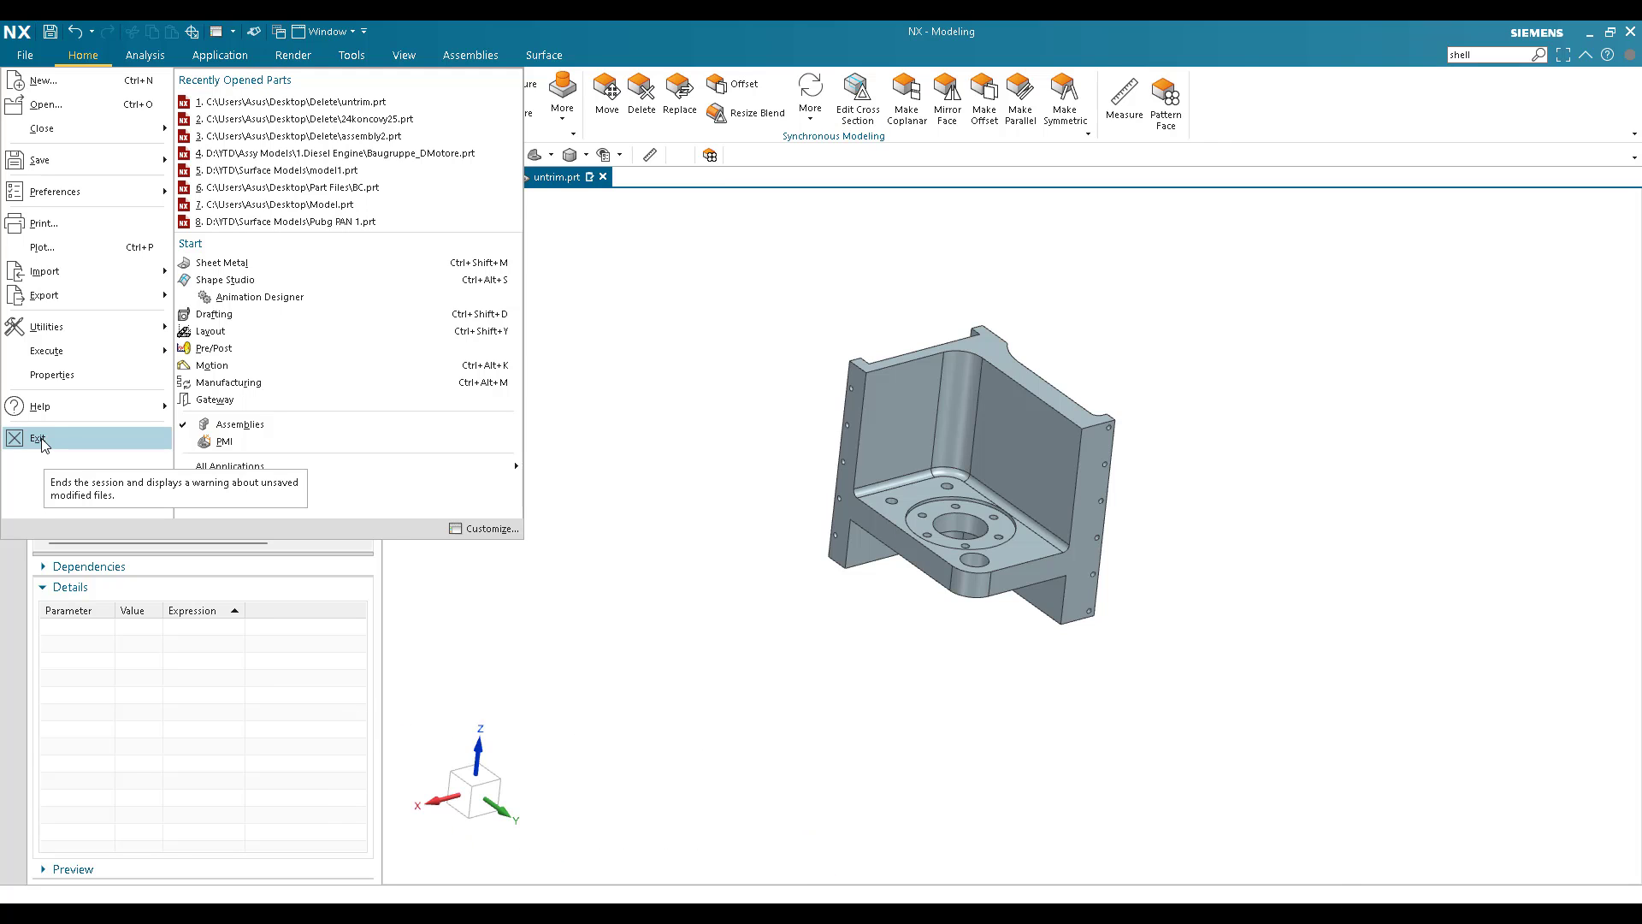
left_click(730, 330)
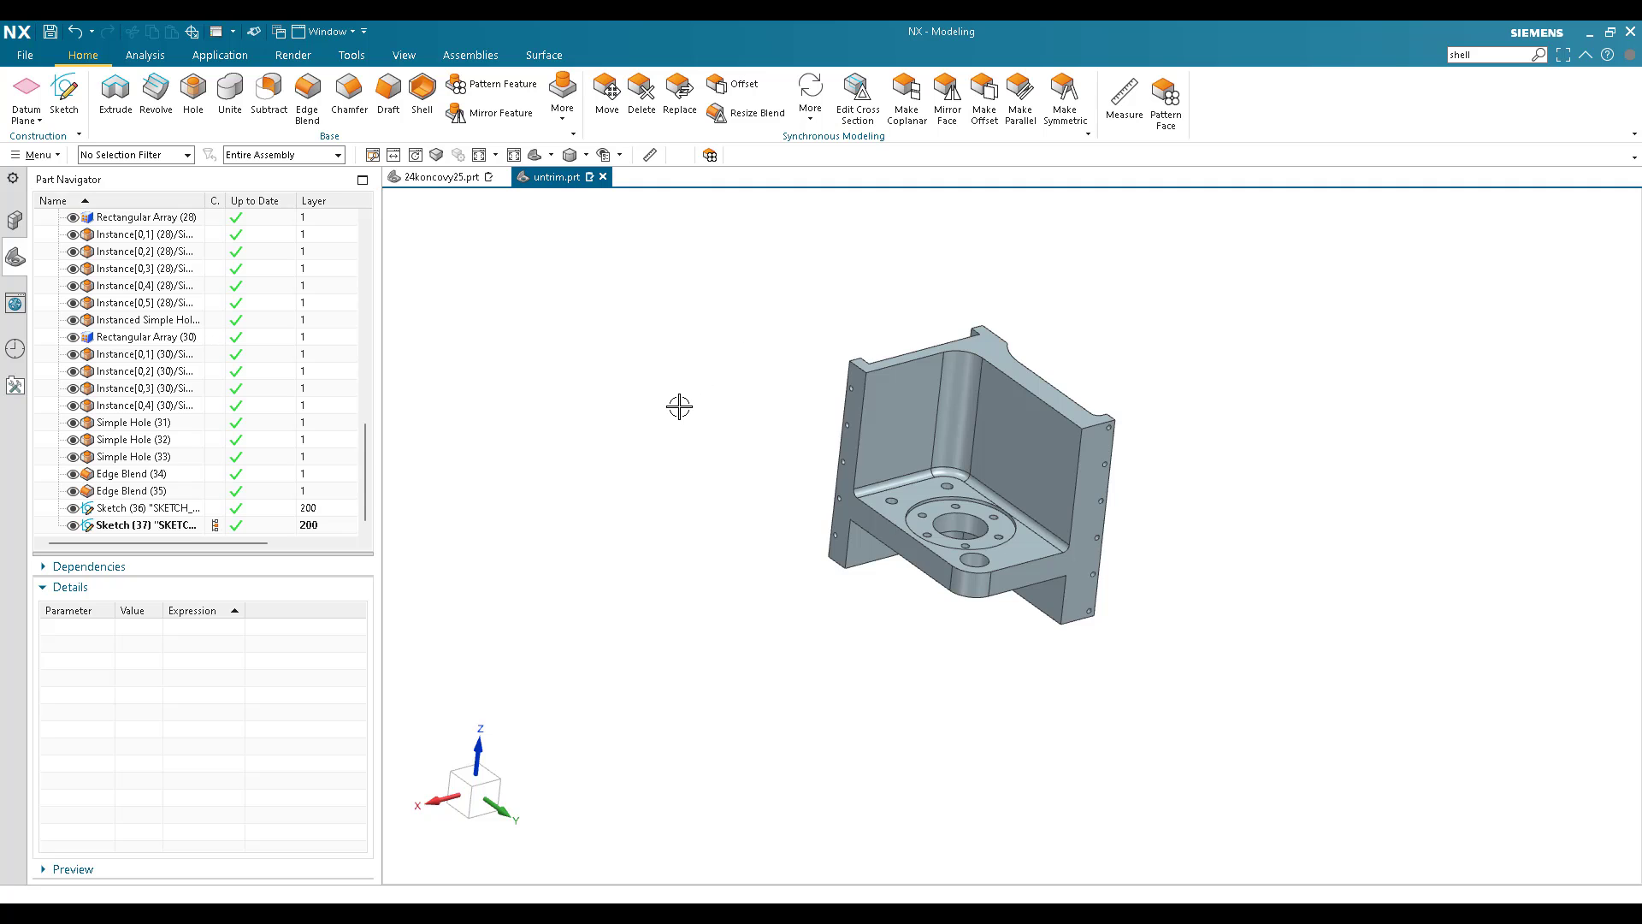
scroll(678, 420, "up", 3)
mouse_move(612, 412)
middle_mouse_down()
mouse_move(619, 388)
mouse_move(608, 429)
mouse_move(634, 405)
middle_mouse_up()
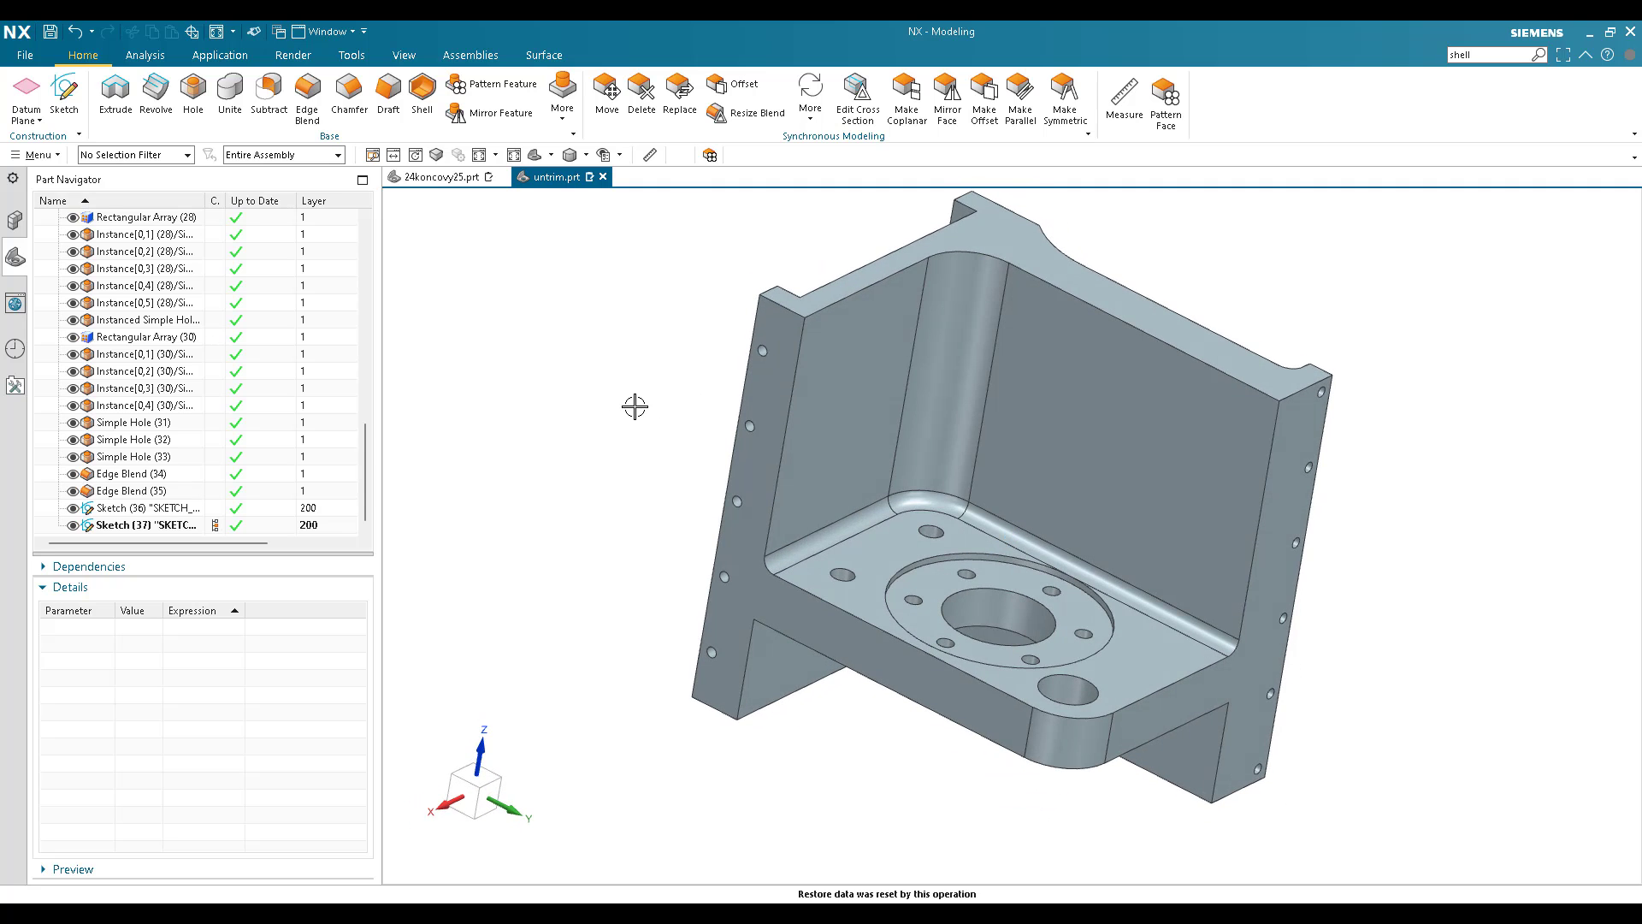